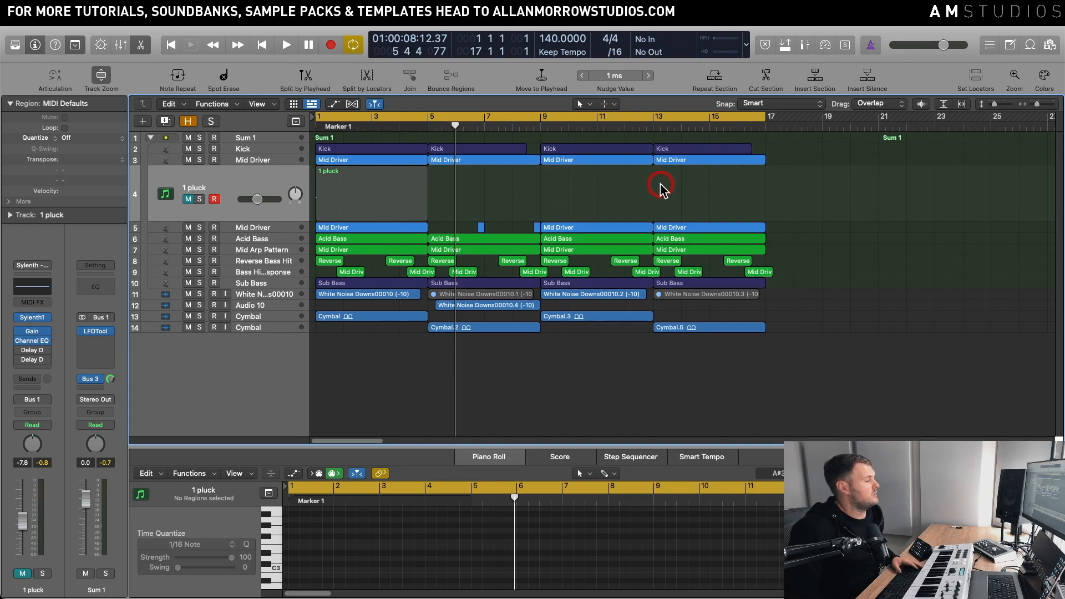
# Step: Audition the full arrangement without the pluck, and unmute and solo the 1 pluck track
pyautogui.press('space')
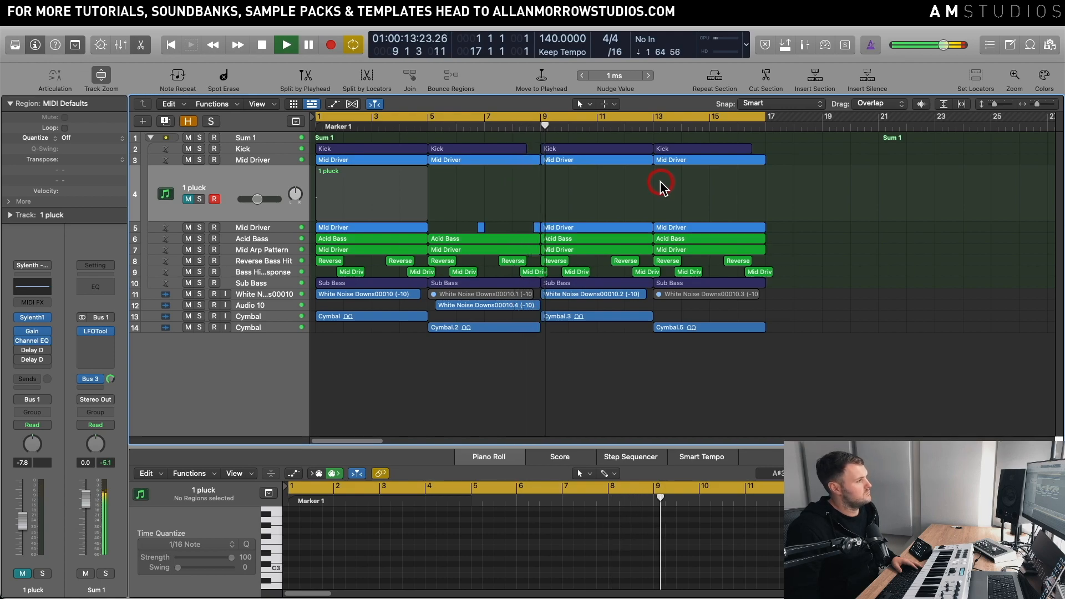
pyautogui.press('space')
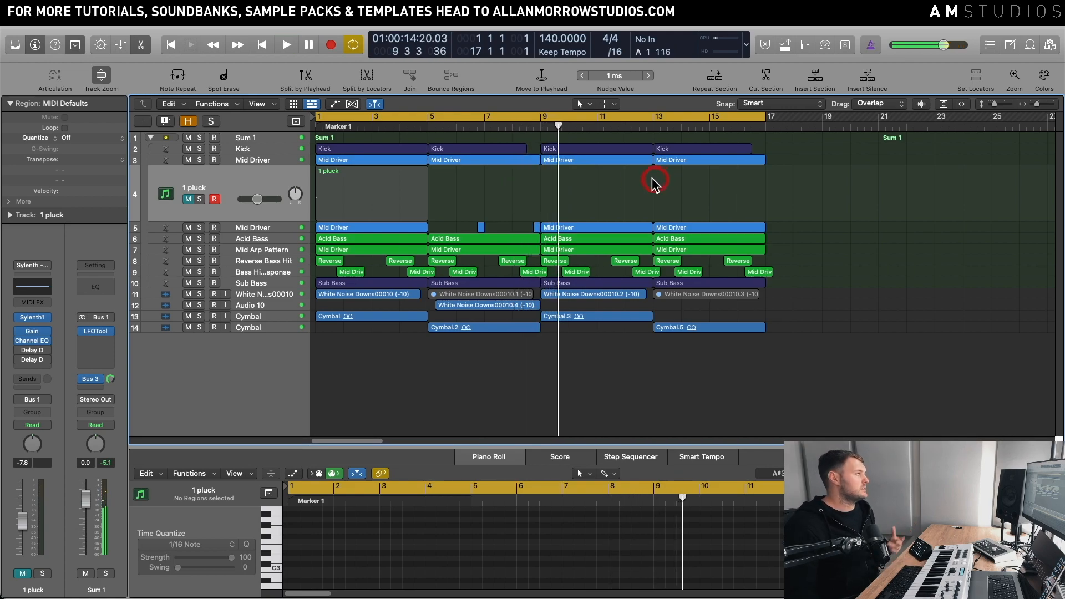
pyautogui.click(188, 200)
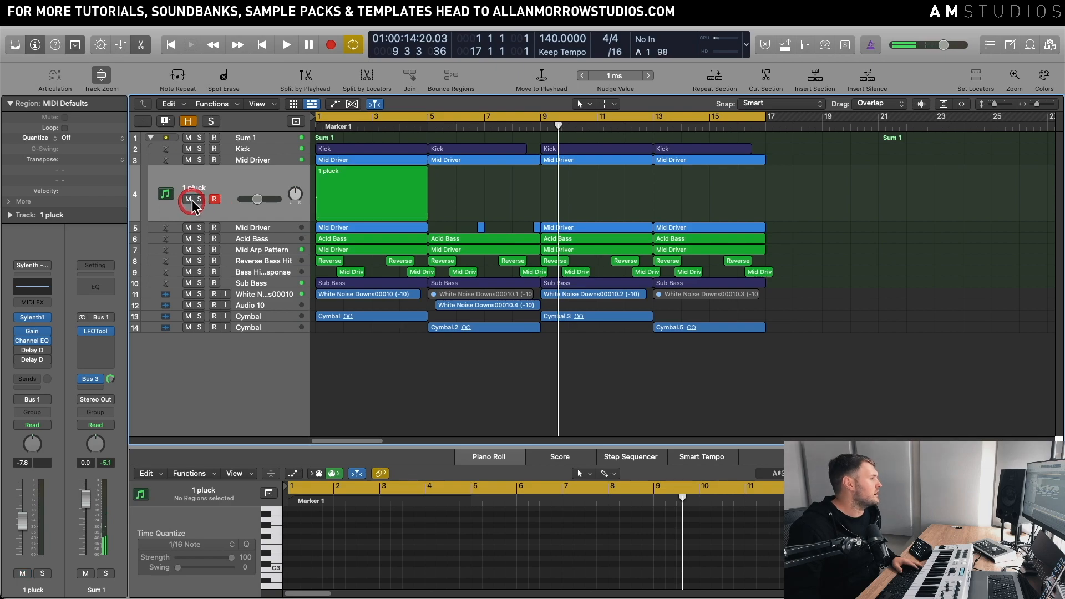
pyautogui.click(199, 199)
pyautogui.click(355, 190)
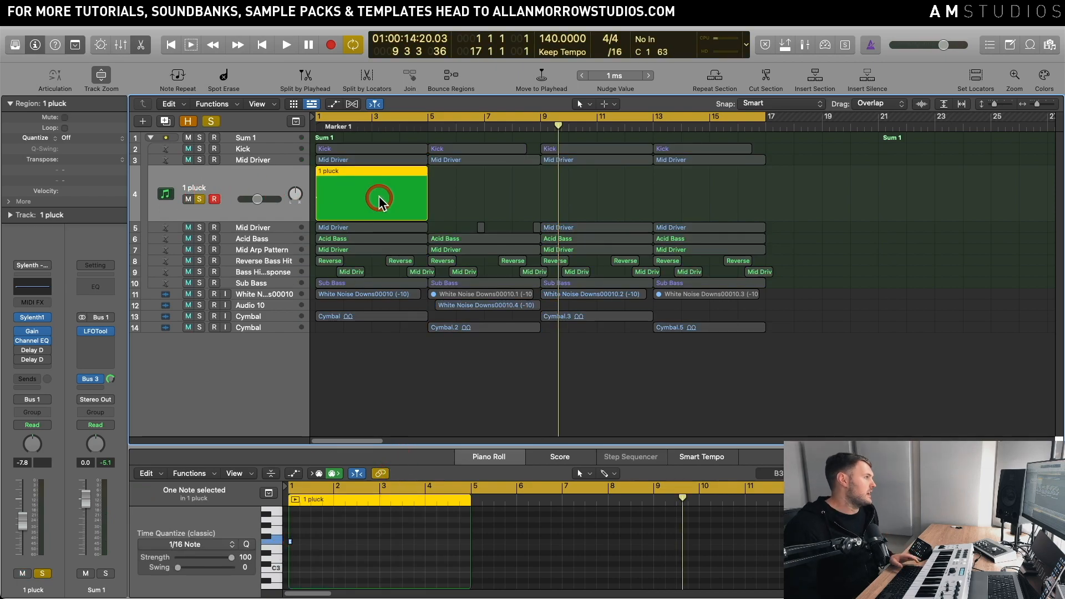
# Step: Examine the notes of the first Mid Driver region and reselect the 1 pluck track
pyautogui.click(380, 162)
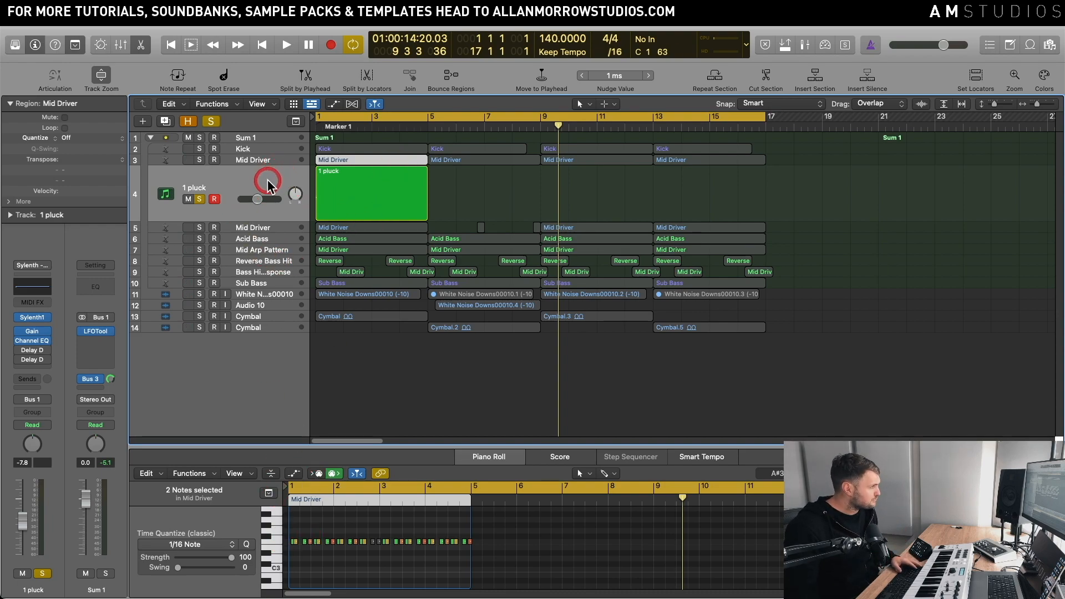
pyautogui.click(415, 189)
pyautogui.click(462, 192)
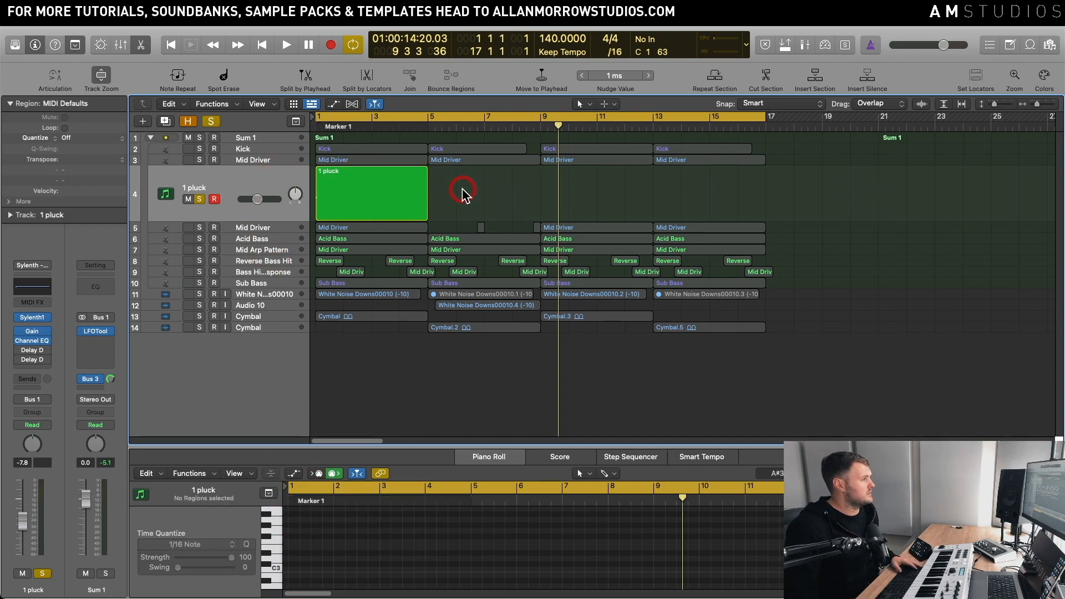
pyautogui.click(269, 181)
# Step: Lower the 1 pluck track's volume to -11.6 dB during playback and reset its peak level display
pyautogui.press('space')
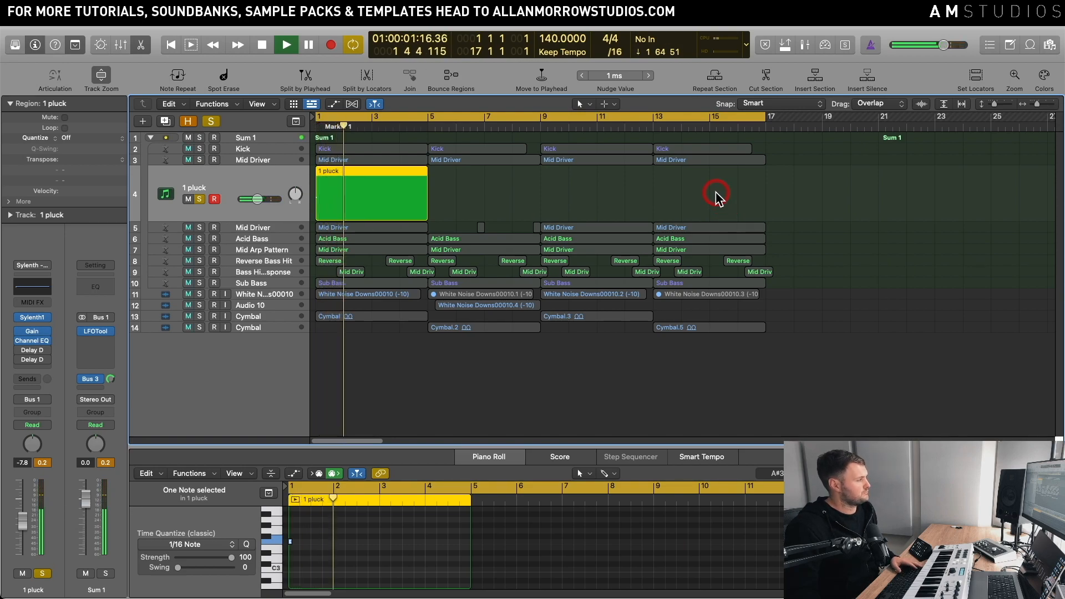
pyautogui.click(25, 522)
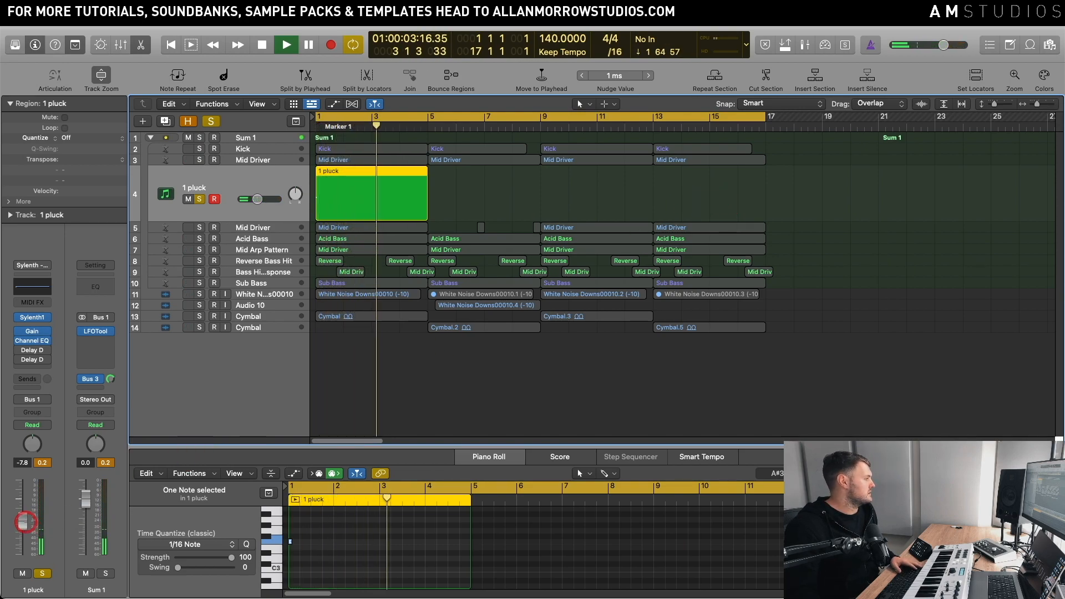
pyautogui.moveTo(25, 522); pyautogui.dragTo(23, 528)
pyautogui.click(42, 462)
pyautogui.press('space')
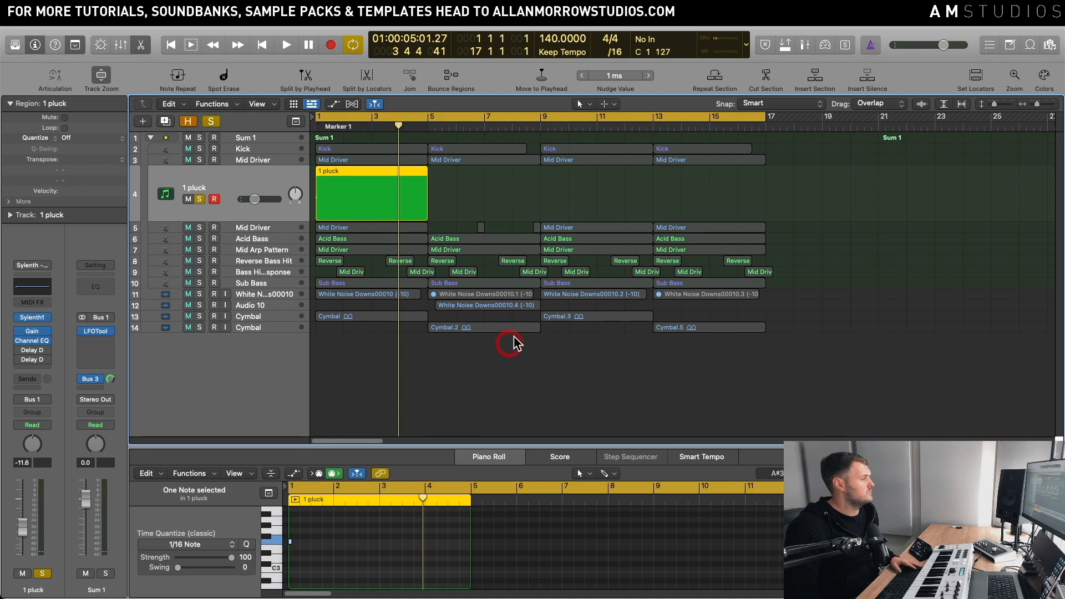
# Step: Turn on the first Delay Designer with the 1/8 Dotted Resonate preset on the 1 pluck track, auditioning the pluck without and with it
pyautogui.press('space')
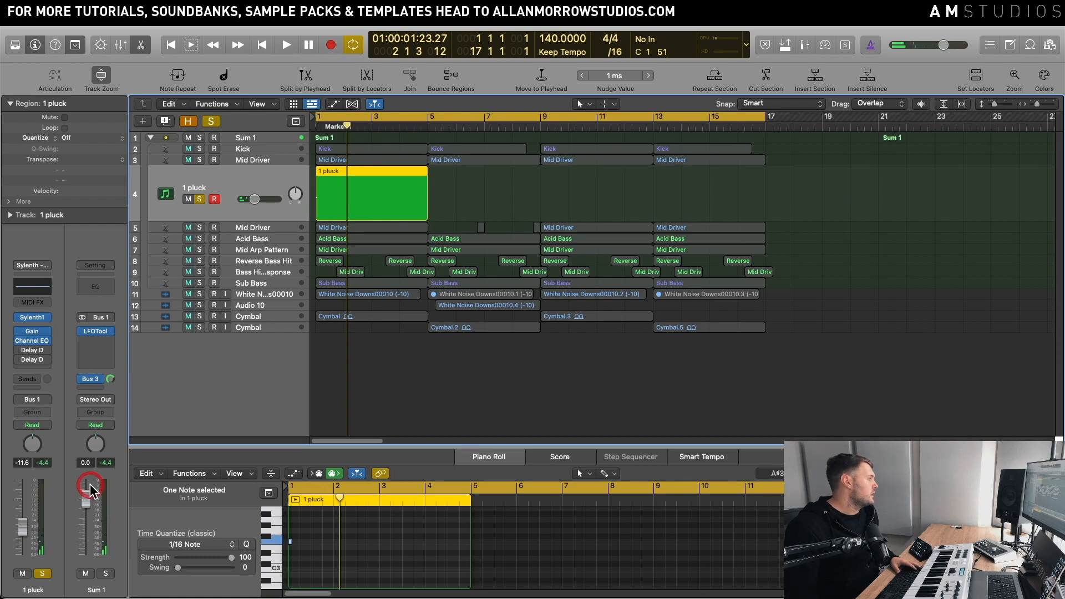
pyautogui.click(31, 350)
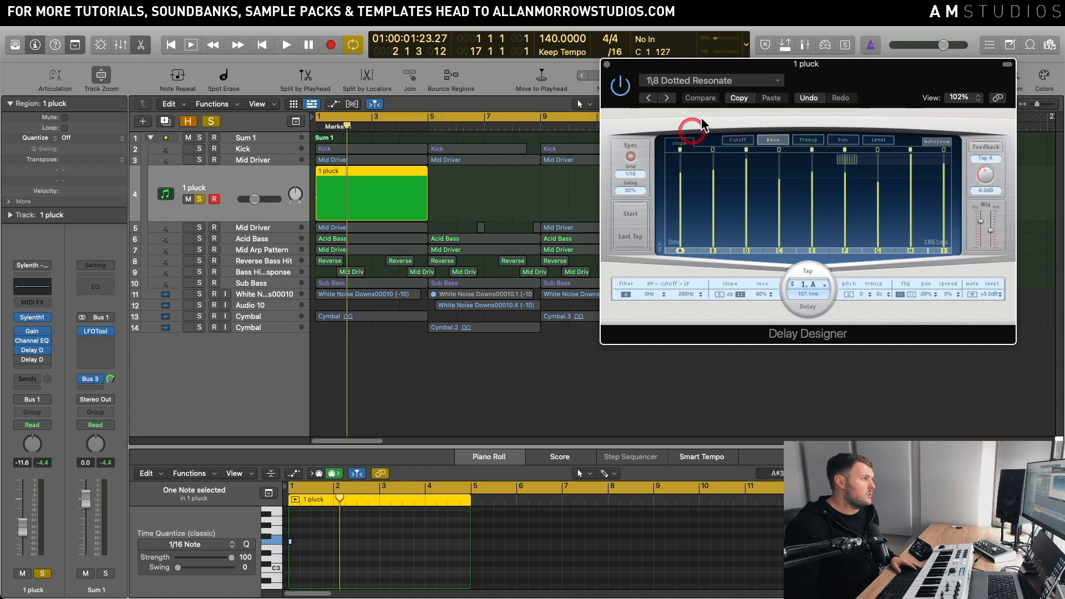
pyautogui.moveTo(748, 70); pyautogui.dragTo(733, 86)
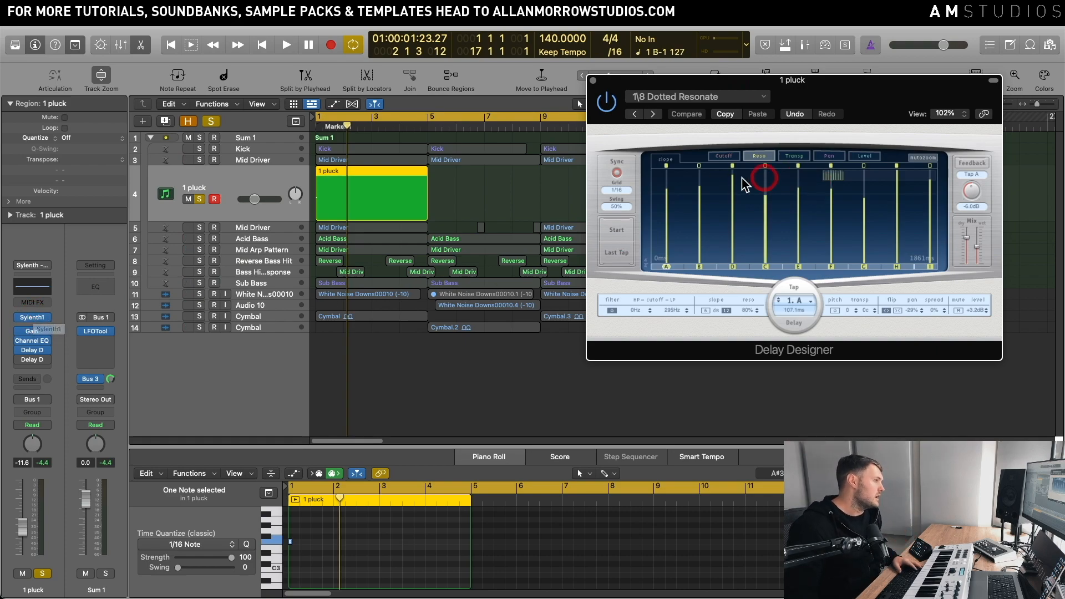
pyautogui.moveTo(807, 89); pyautogui.dragTo(792, 80)
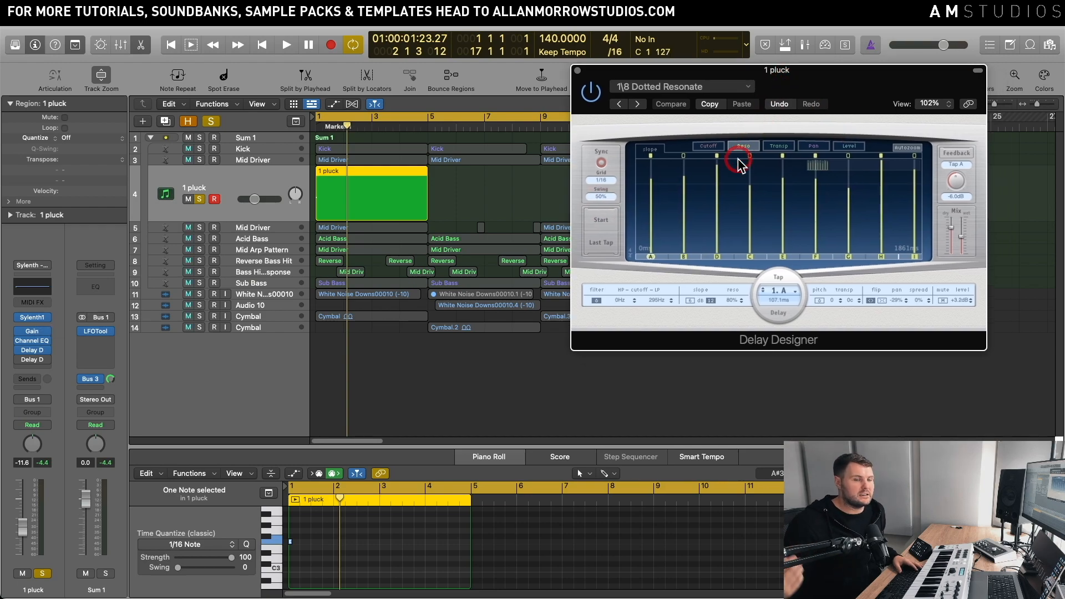
pyautogui.press('space')
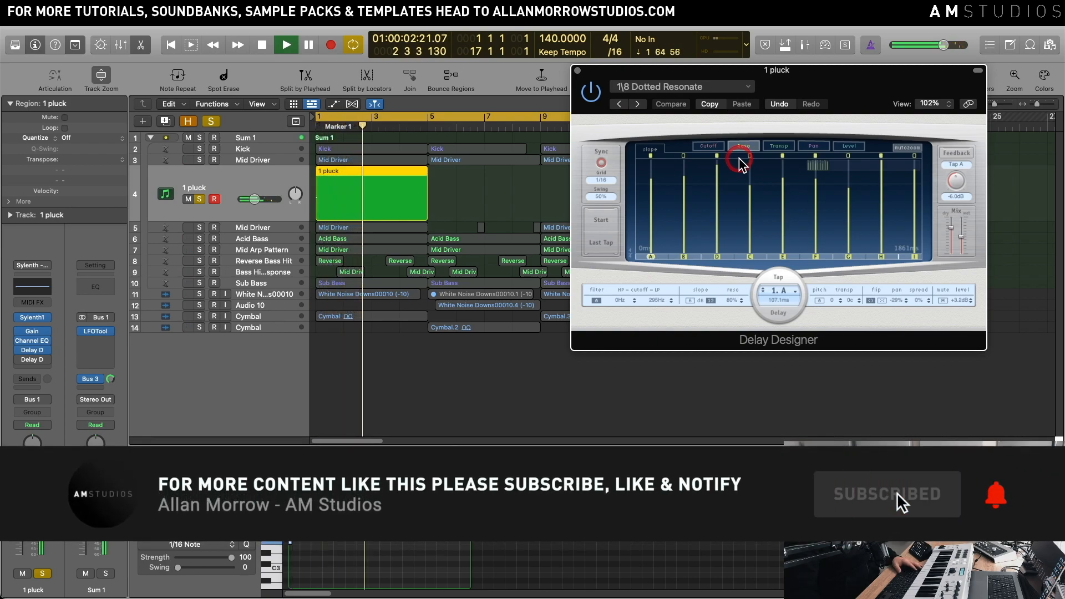
pyautogui.press('space')
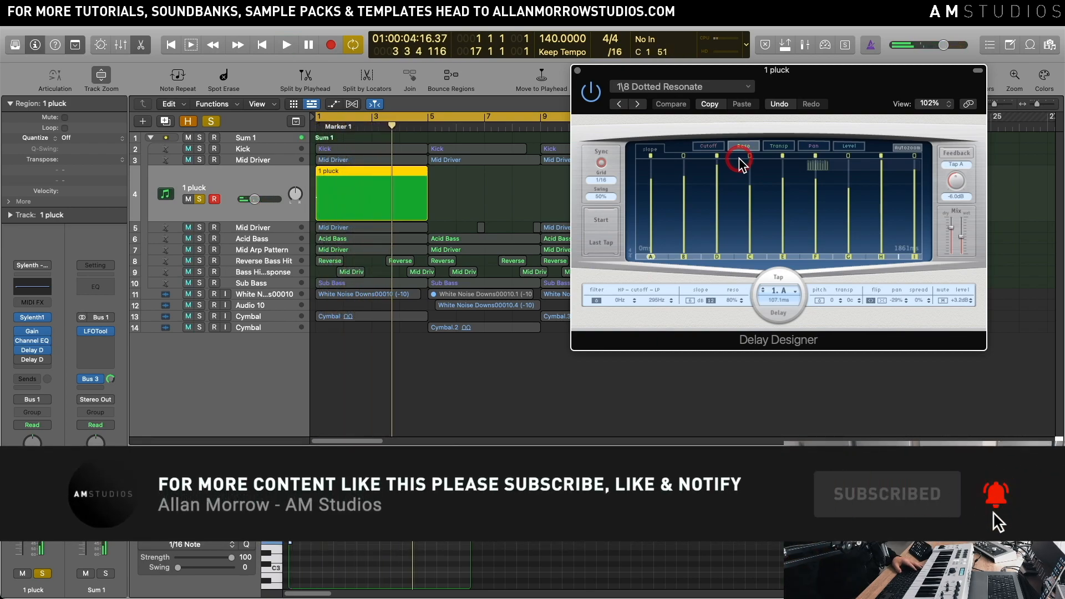
pyautogui.press('space')
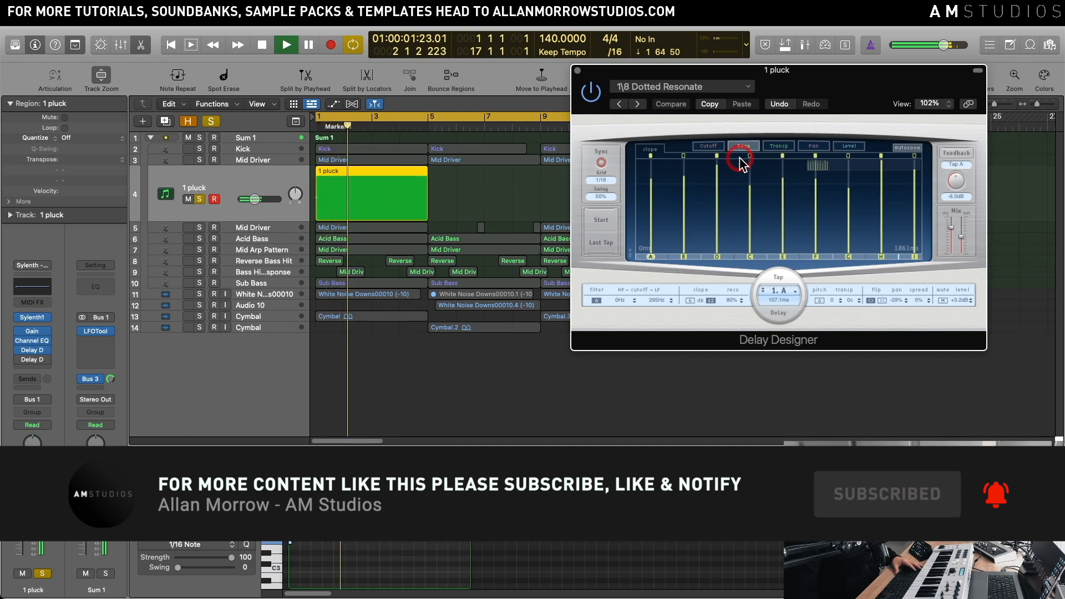
pyautogui.press('space')
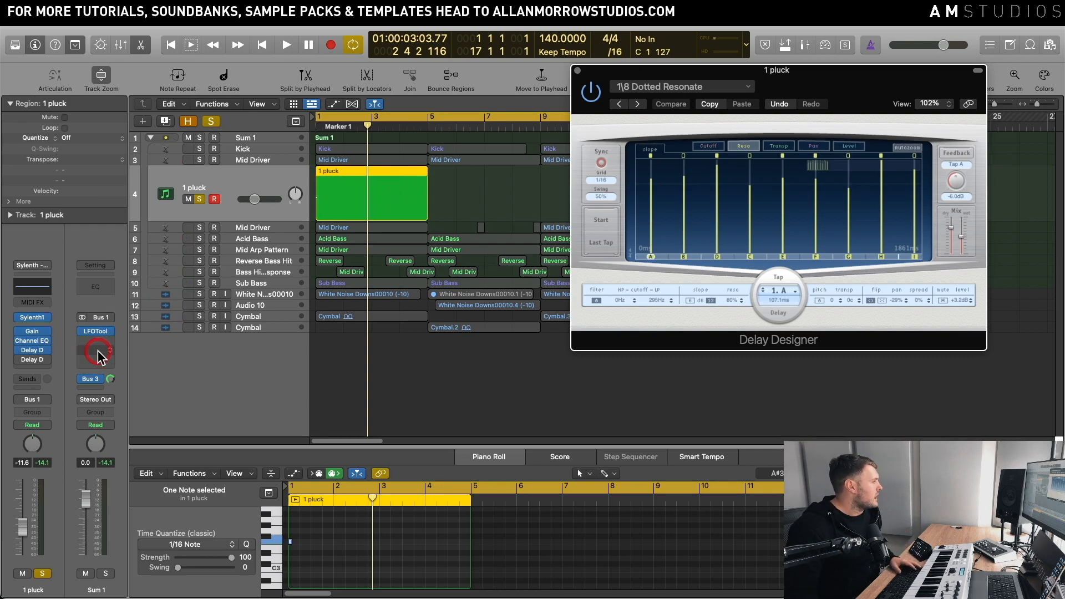
# Step: Turn on the second Delay Designer with the tester preset and audition the pluck through both delays
pyautogui.click(33, 361)
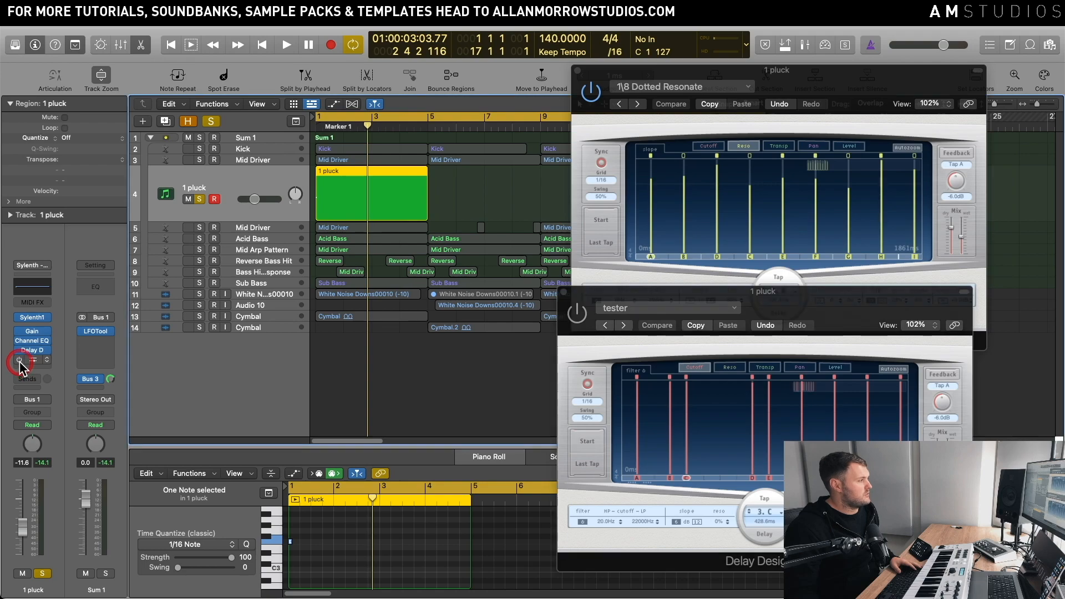
pyautogui.moveTo(708, 293); pyautogui.dragTo(721, 315)
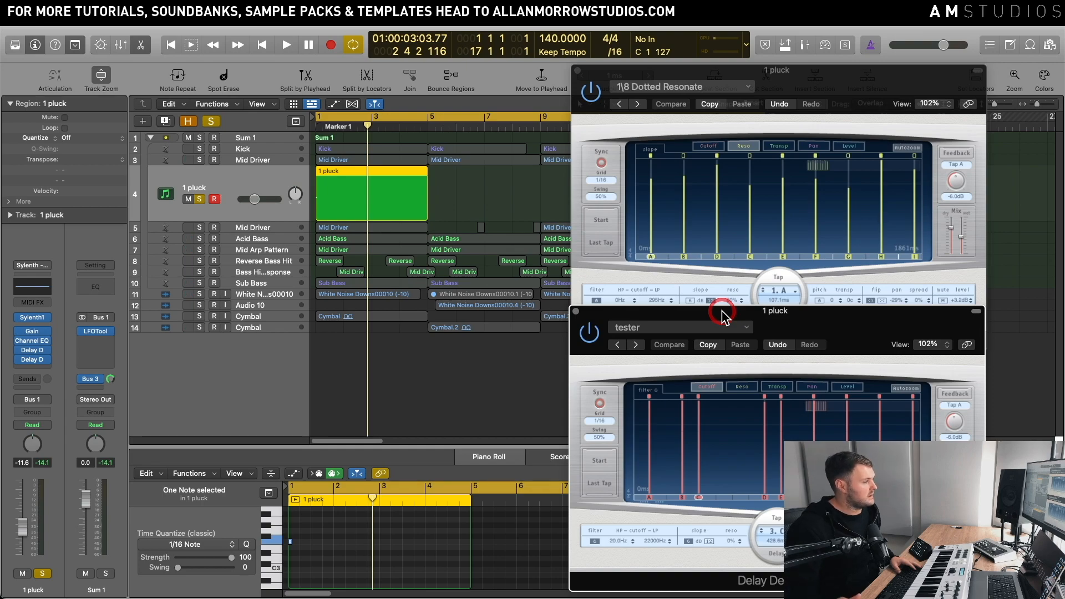
pyautogui.press('space')
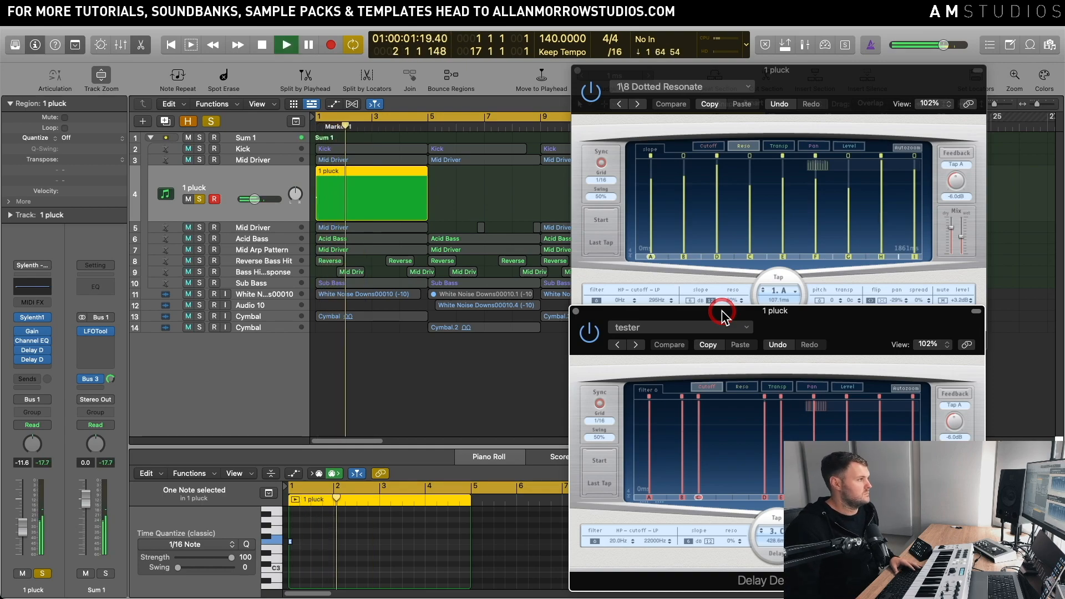
pyautogui.press('space')
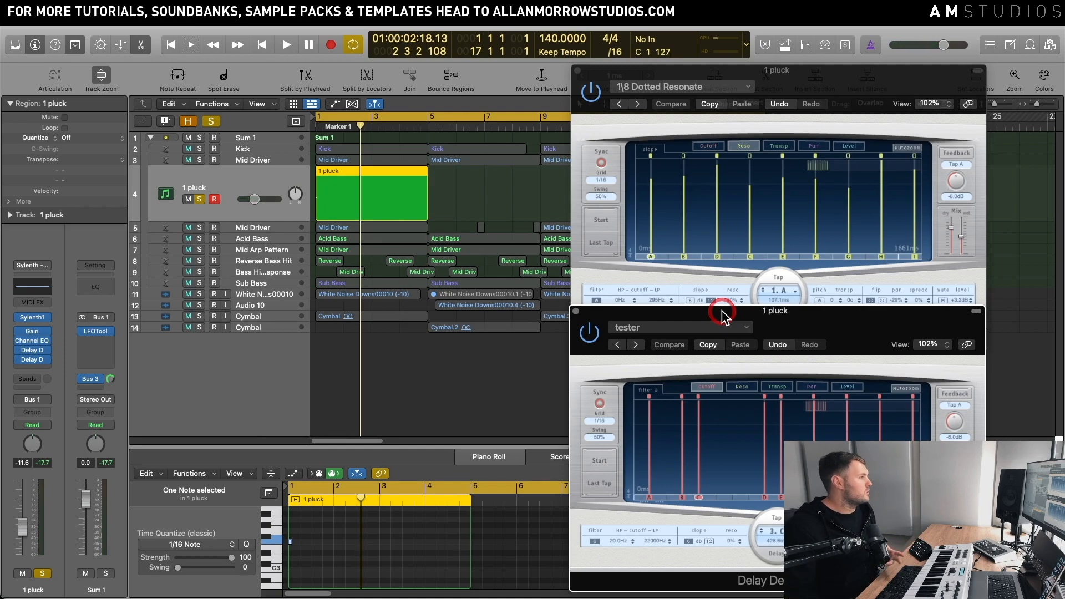
pyautogui.press('space')
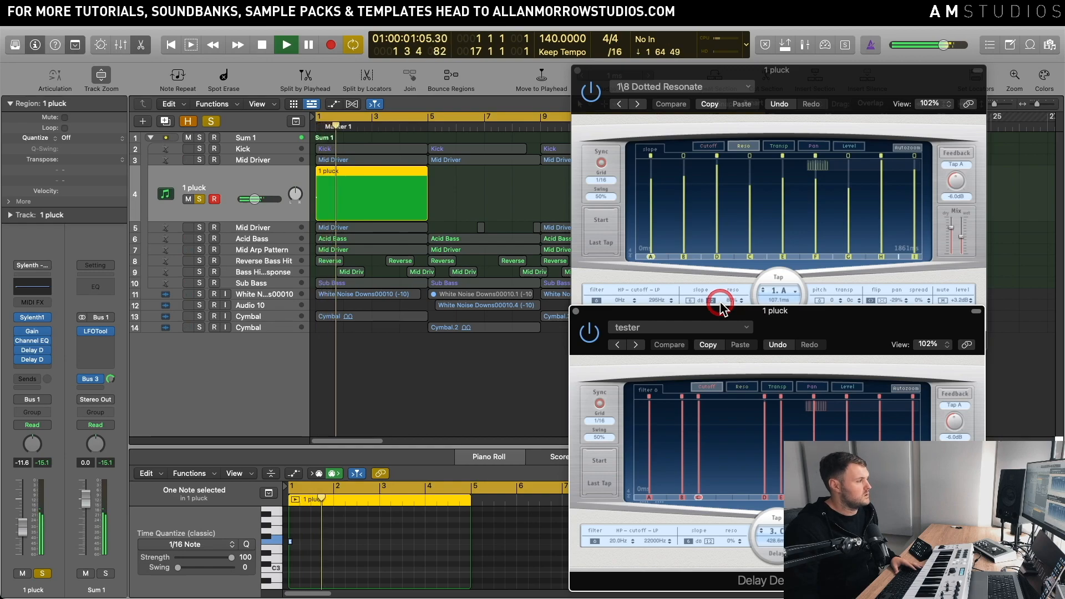
pyautogui.press('space')
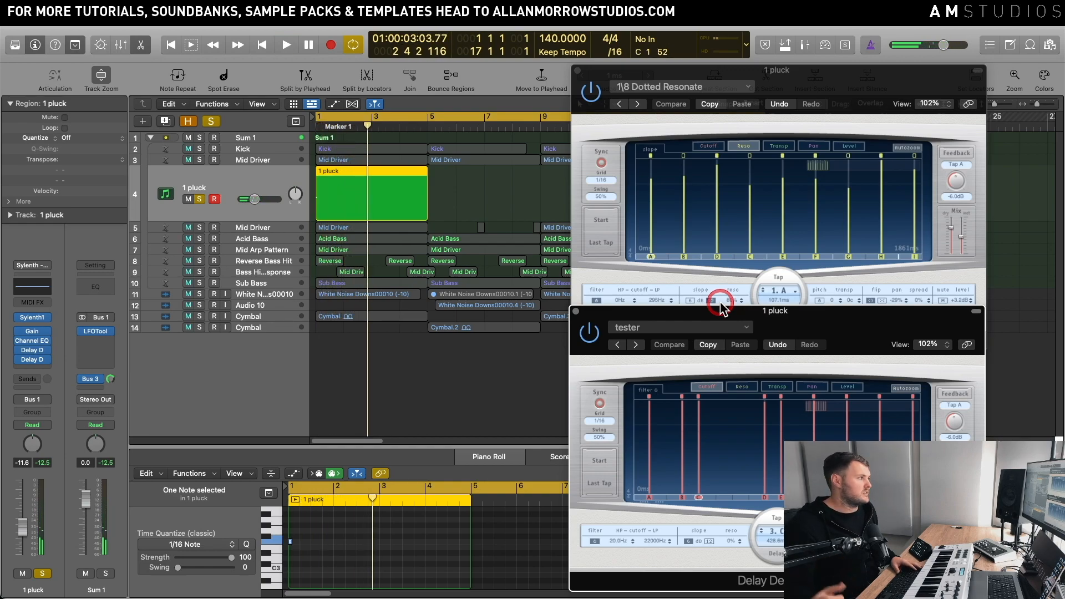
# Step: Bounce the 1 pluck region in place to a new track as 1 pluck_bip, including the audio tail, and close both Delay Designer windows
pyautogui.click(458, 200)
pyautogui.click(408, 201)
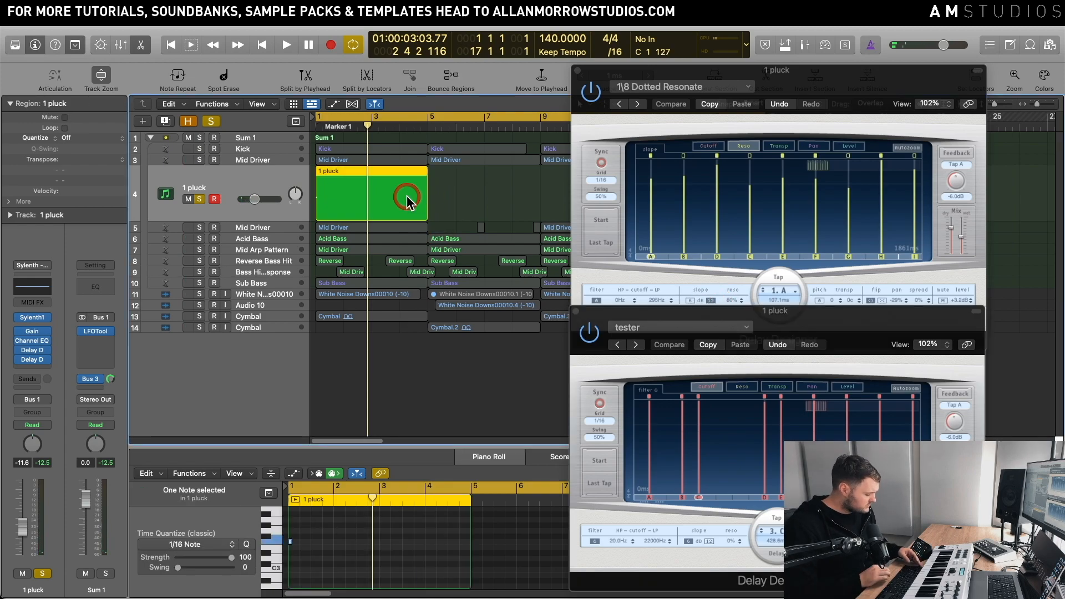
pyautogui.hotkey('ctrl', 'b')
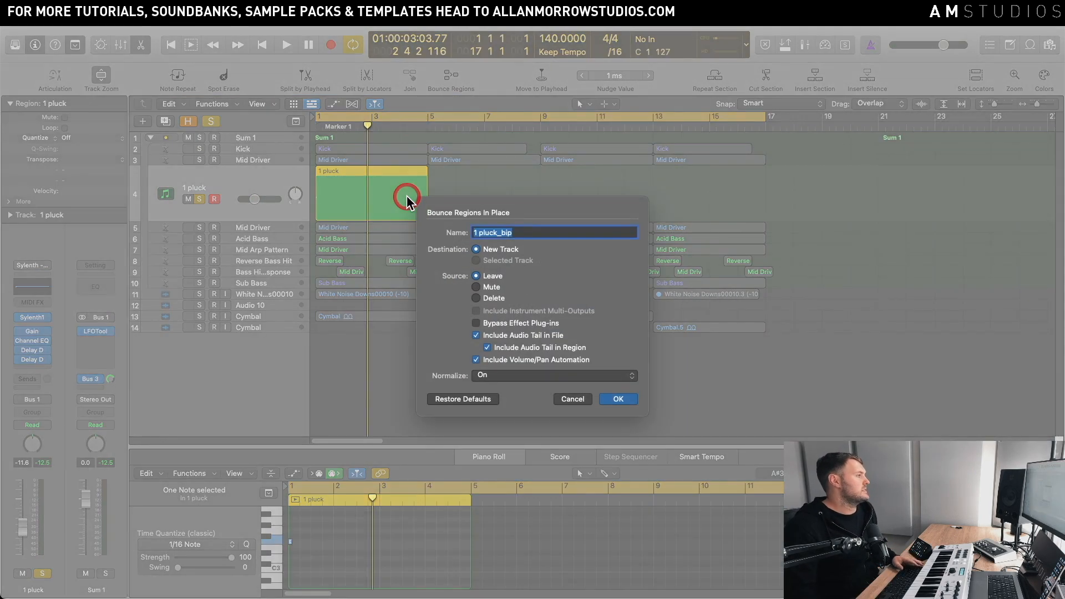
pyautogui.click(617, 399)
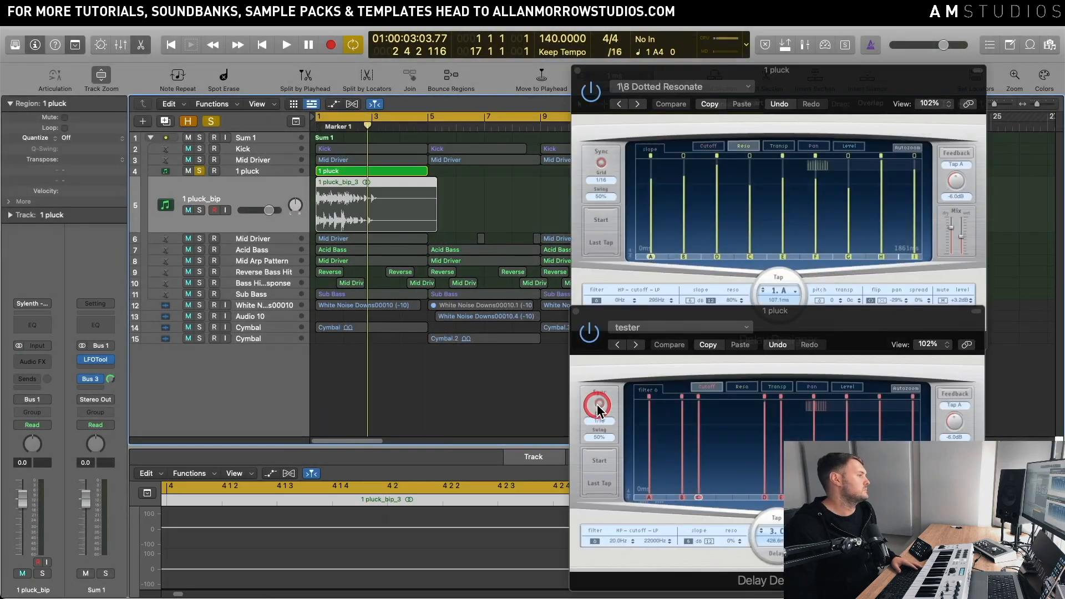
pyautogui.click(577, 70)
pyautogui.click(605, 271)
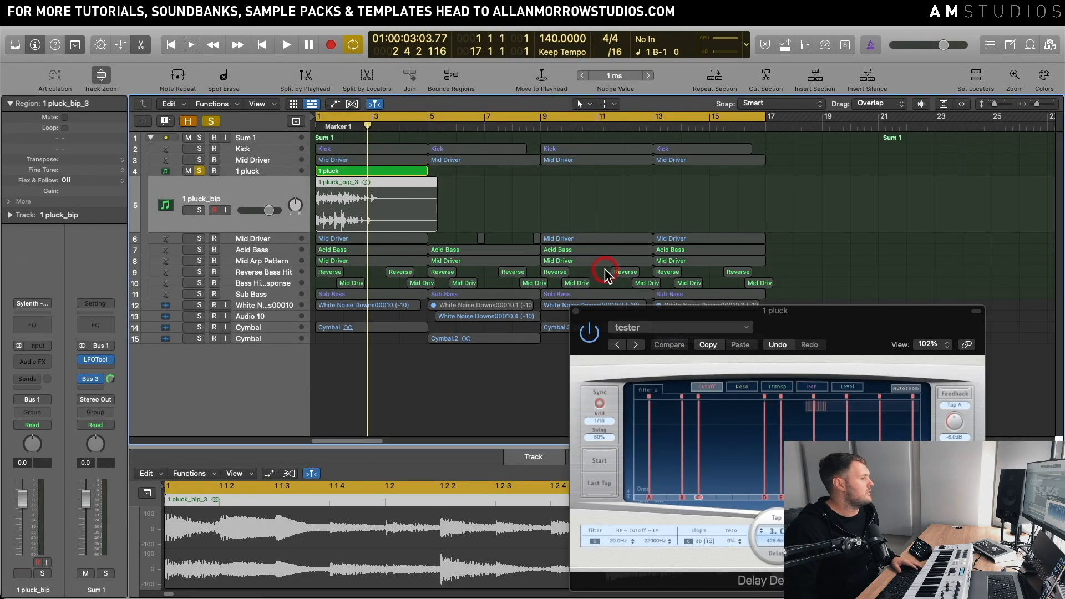
pyautogui.click(577, 310)
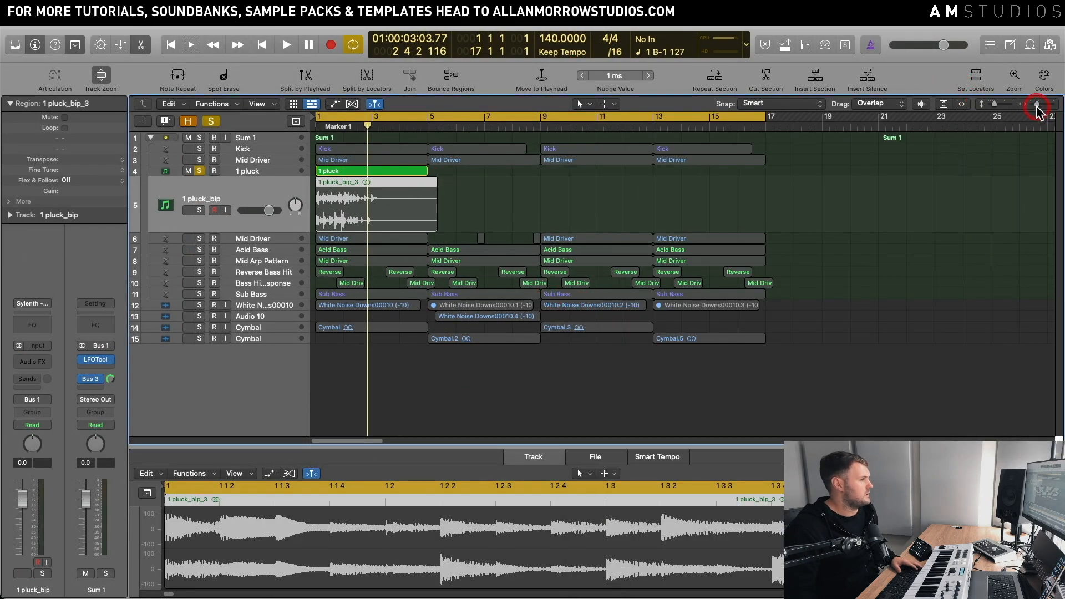
# Step: Solo the bounced 1 pluck_bip track instead of the 1 pluck track and audition the bounced audio
pyautogui.moveTo(1036, 105); pyautogui.dragTo(1040, 105)
pyautogui.hscroll(2, 478, 184)
pyautogui.hscroll(-5, 478, 183)
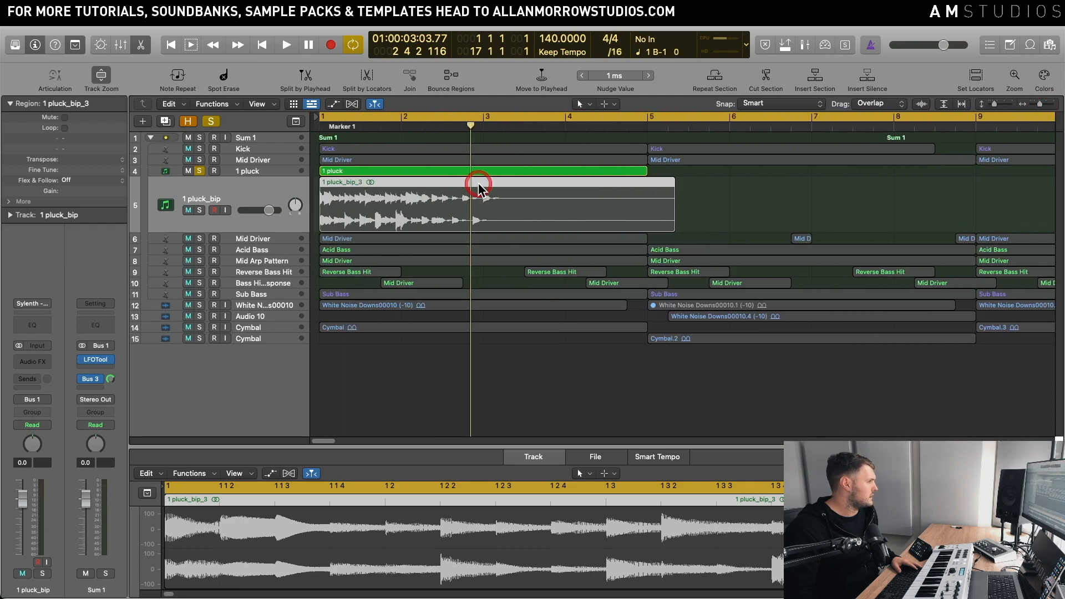
pyautogui.click(199, 210)
pyautogui.click(199, 171)
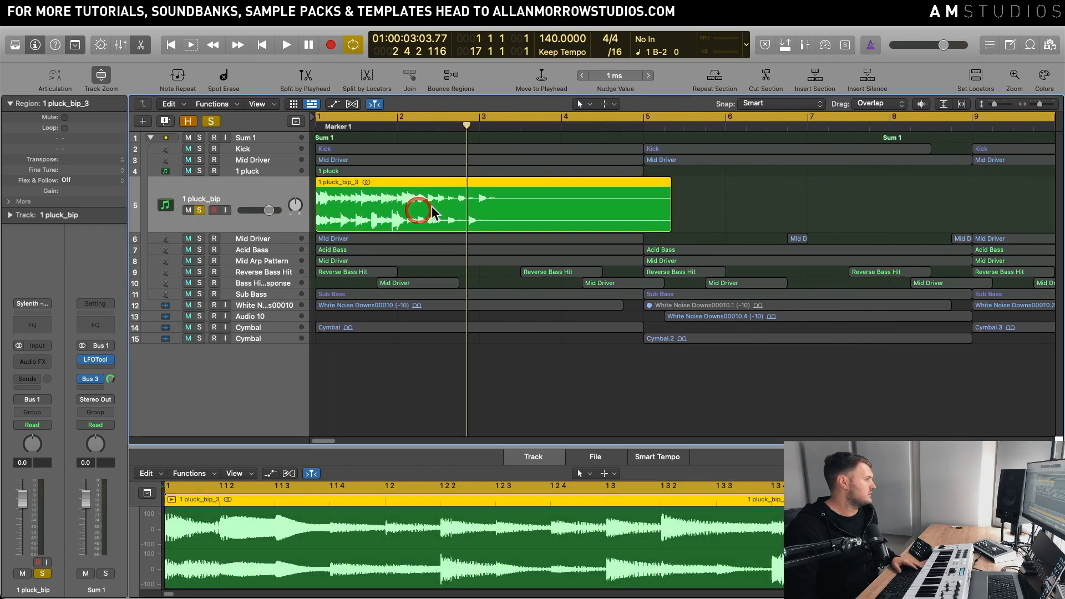
pyautogui.press('space')
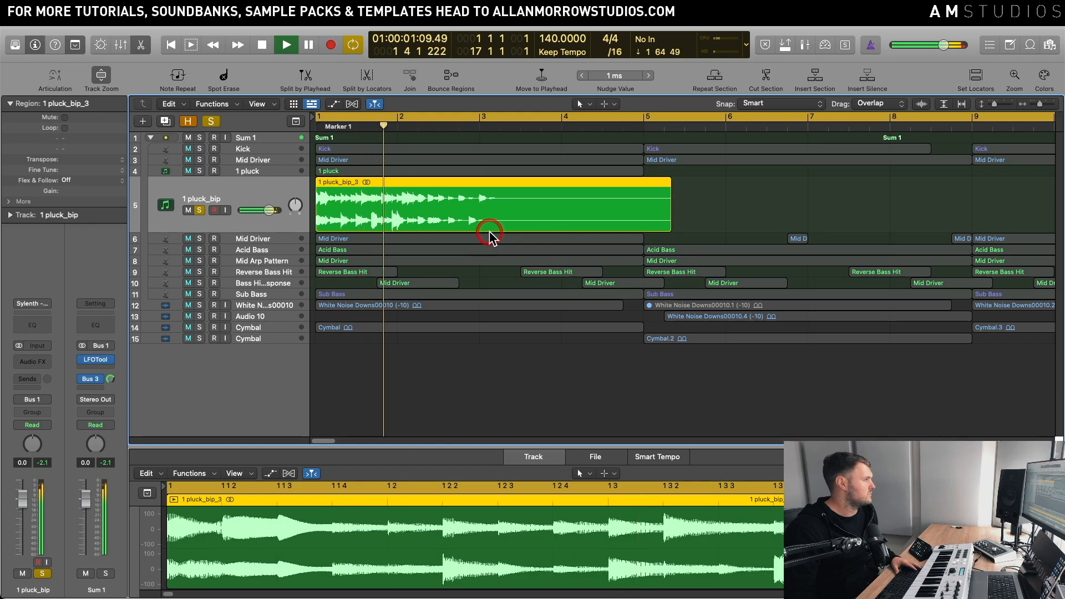
pyautogui.press('space')
# Step: Loop the bounced pluck over bar 2 to bar 3, and shift the one-bar cycle range to 1 4 1 through 2 4 1
pyautogui.click(408, 119)
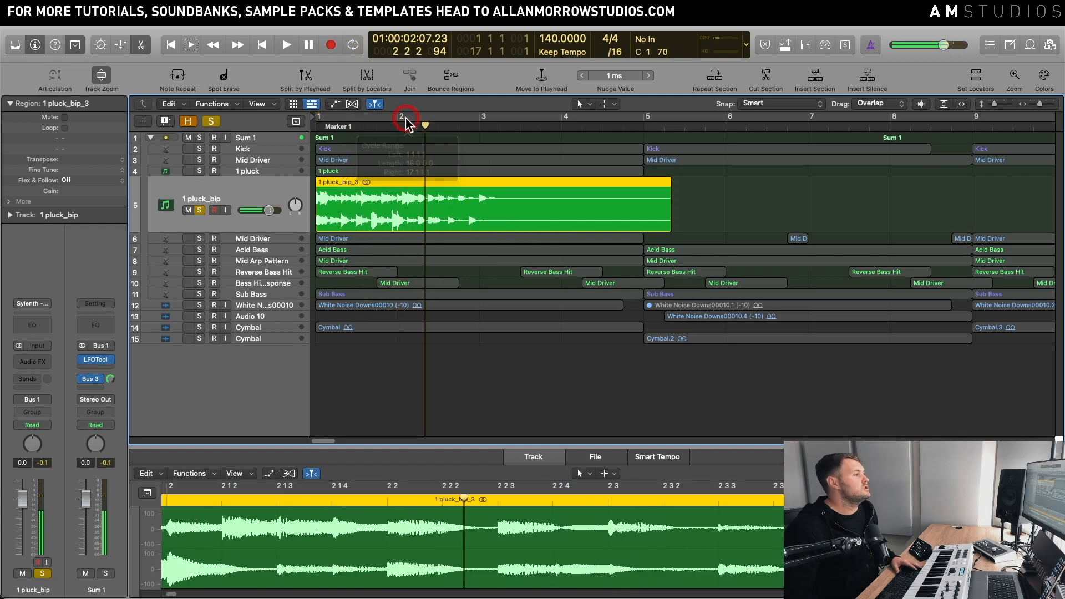
pyautogui.moveTo(400, 119); pyautogui.dragTo(480, 121)
pyautogui.press('space')
pyautogui.click(632, 228)
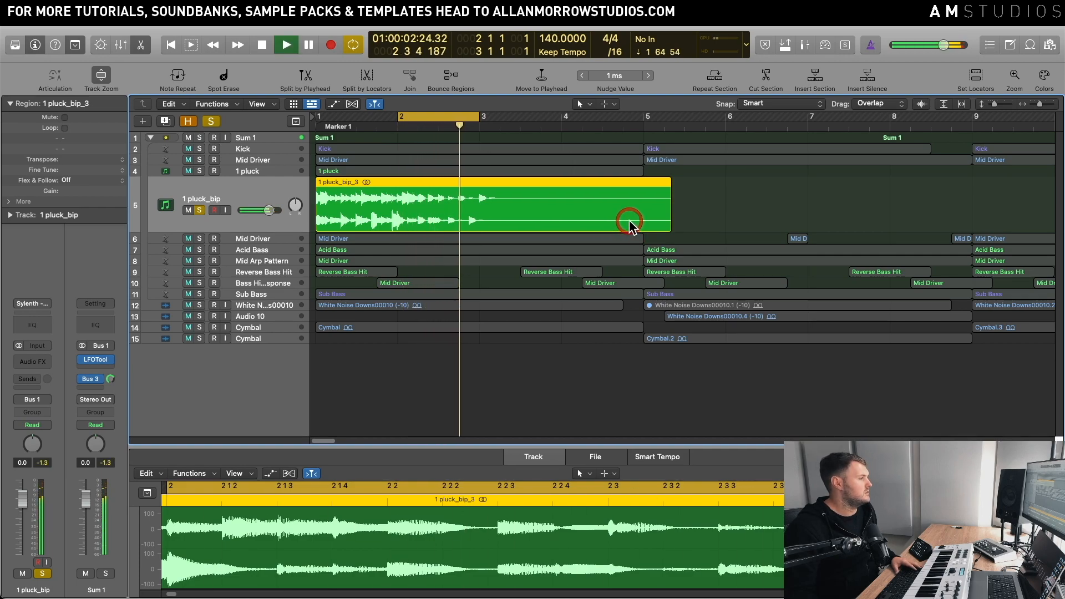
pyautogui.press('space')
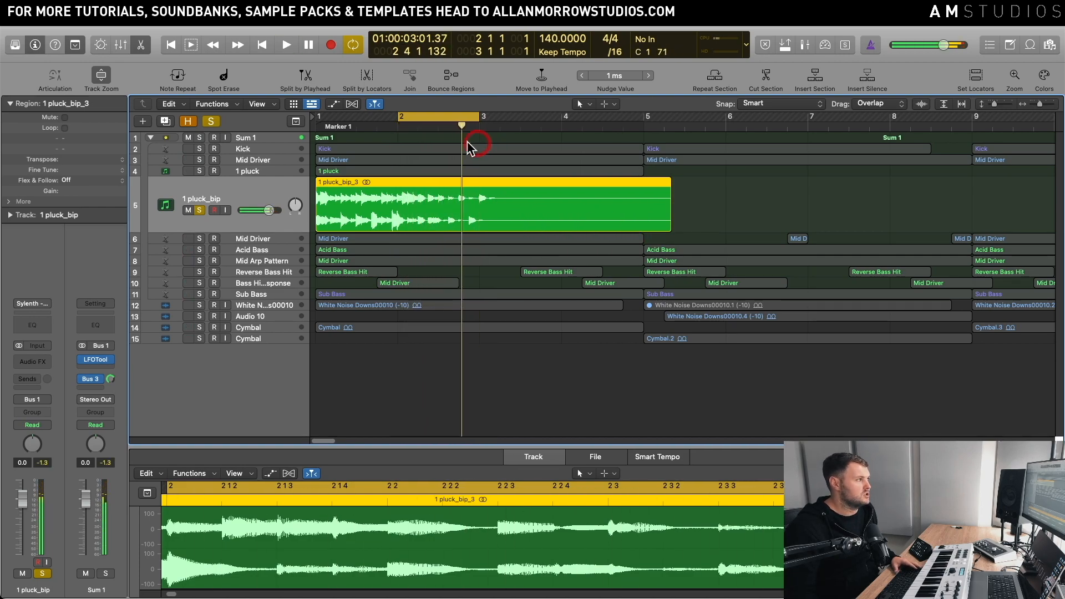
pyautogui.moveTo(443, 117); pyautogui.dragTo(422, 117)
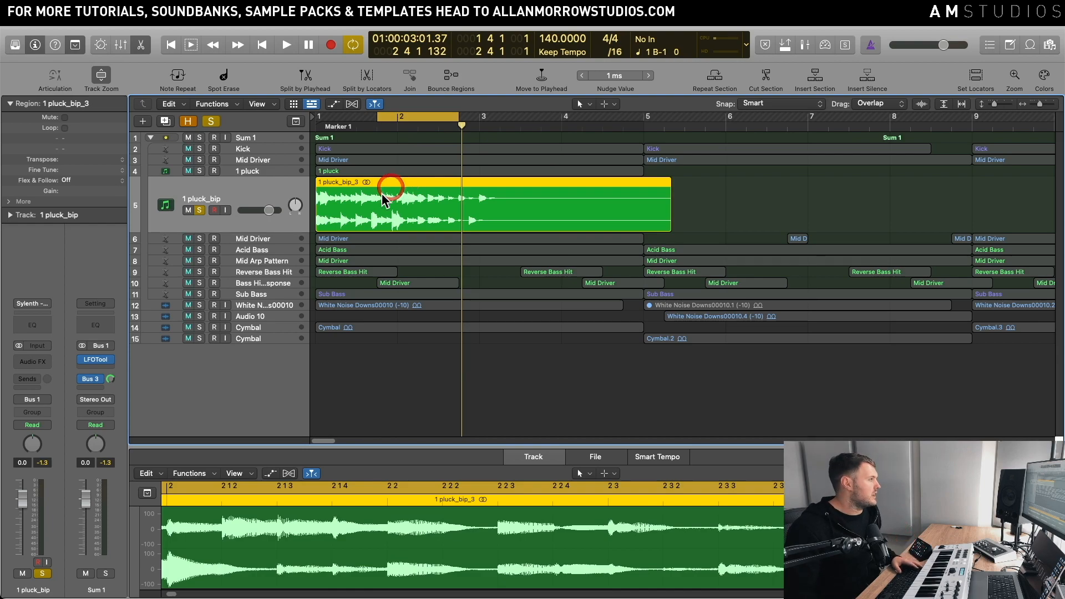
# Step: Shift the one-bar cycle range to 1 3 1 through 2 3 1 and audition that section of the bounced pluck
pyautogui.press('space')
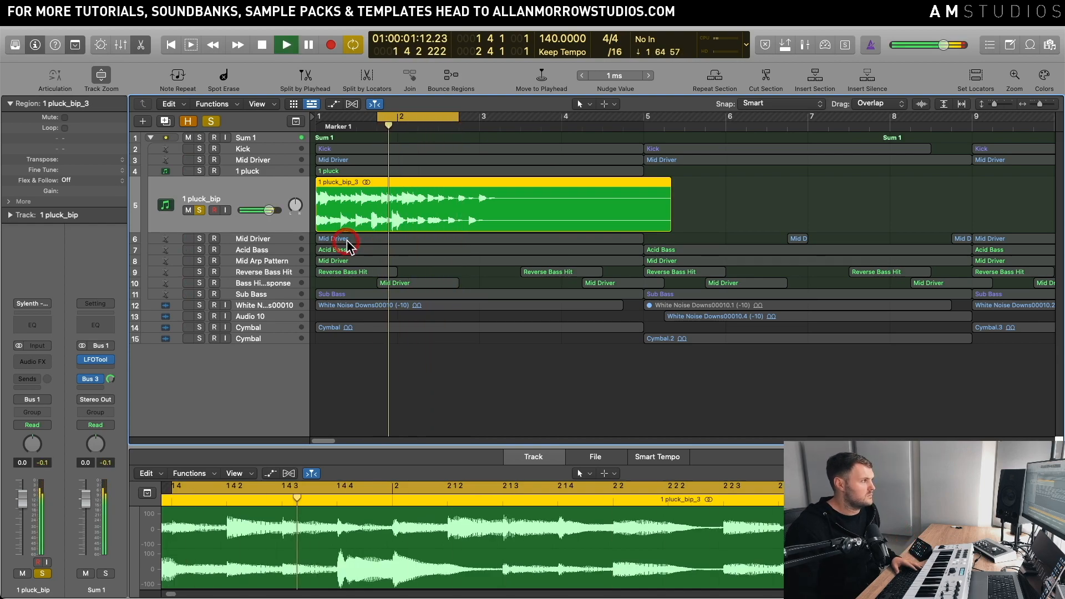
pyautogui.moveTo(399, 115); pyautogui.dragTo(379, 117)
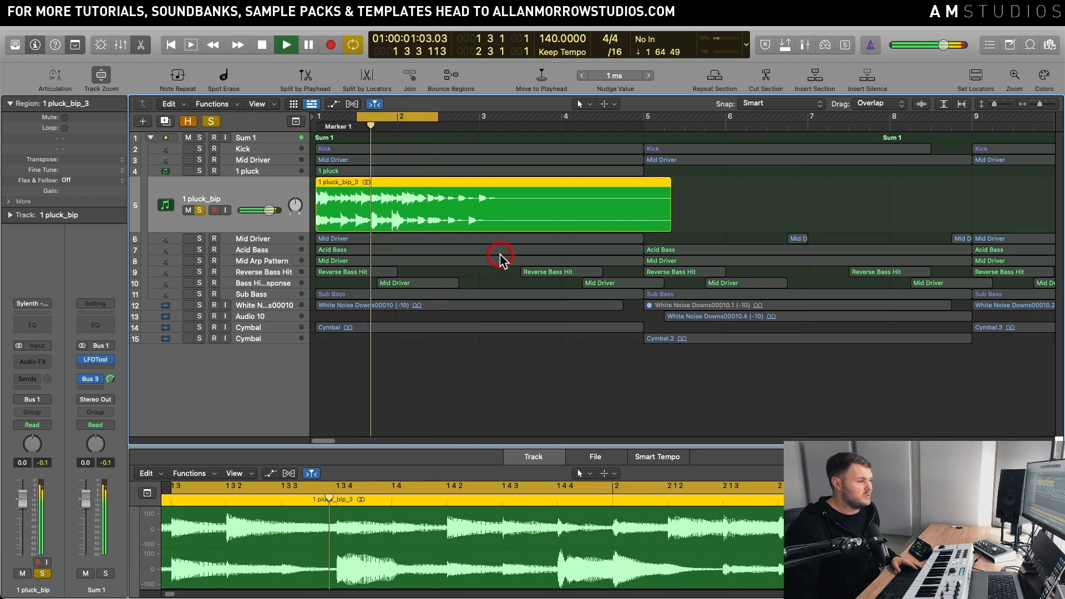
pyautogui.press('space')
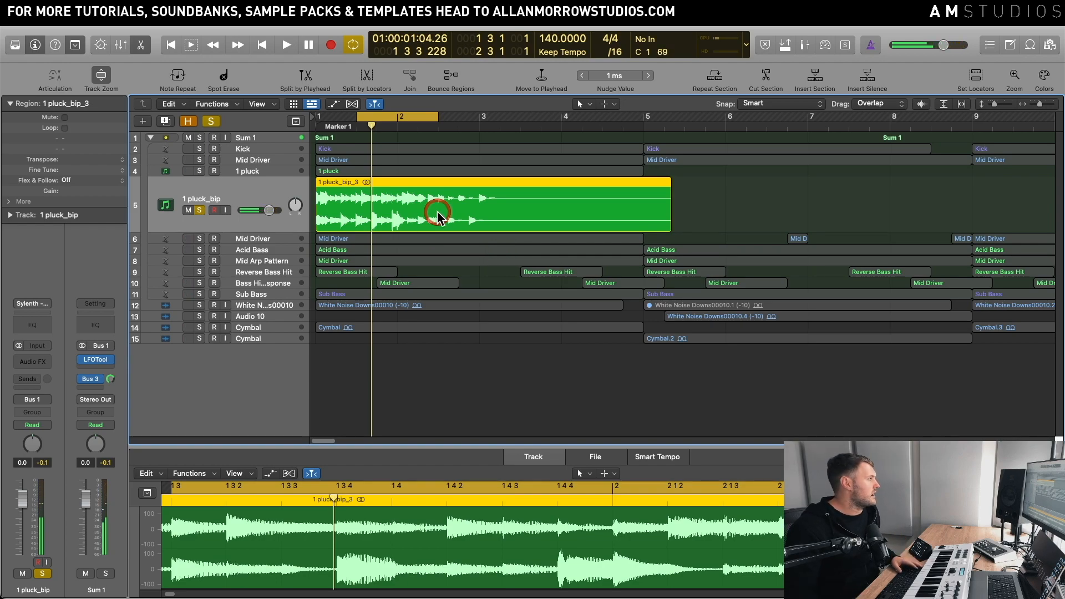
# Step: Trim both ends of the 1 pluck_bip region to the cycle range, from 1 3 1 to 2 3 1, and play it
pyautogui.moveTo(319, 223); pyautogui.dragTo(357, 223)
pyautogui.click(536, 223)
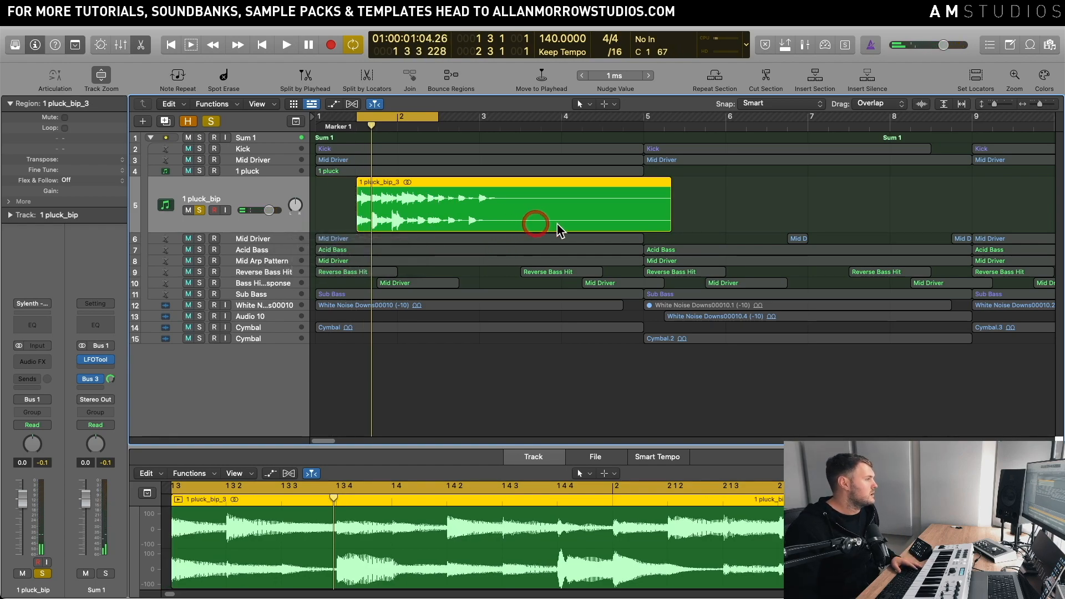
pyautogui.moveTo(667, 225); pyautogui.dragTo(438, 225)
pyautogui.press('space')
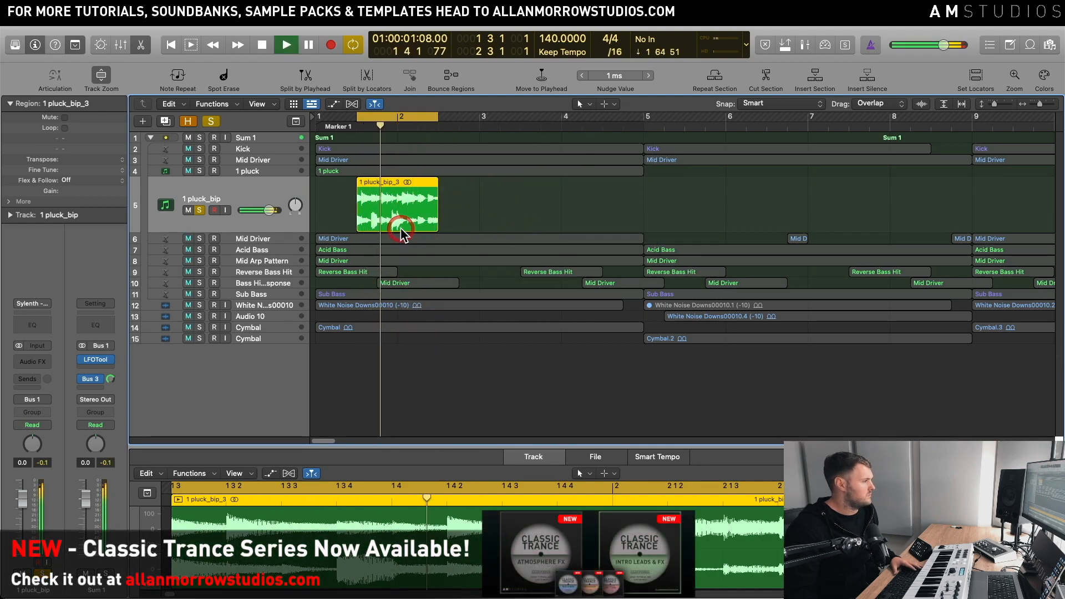
# Step: Extend the start of the 1 pluck_bip region back to 1 2 1 and audition it with the cycle range from 1 2 1 to 2 2 1
pyautogui.press('space')
pyautogui.moveTo(357, 223); pyautogui.dragTo(337, 225)
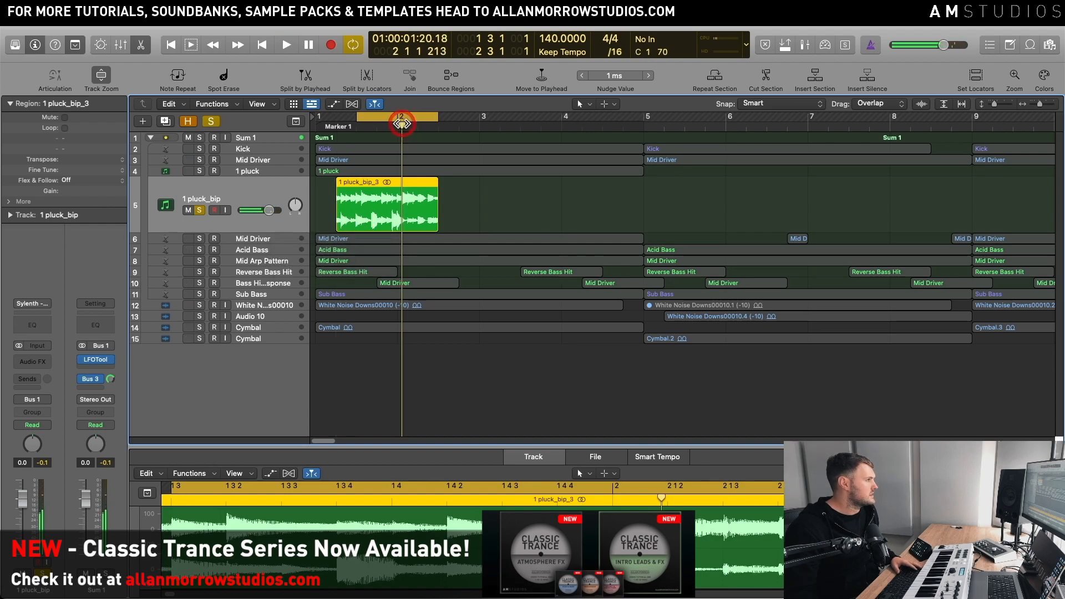
pyautogui.moveTo(400, 117)
pyautogui.mouseDown()
pyautogui.moveTo(369, 115)
pyautogui.moveTo(397, 122)
pyautogui.mouseUp()
pyautogui.press('space')
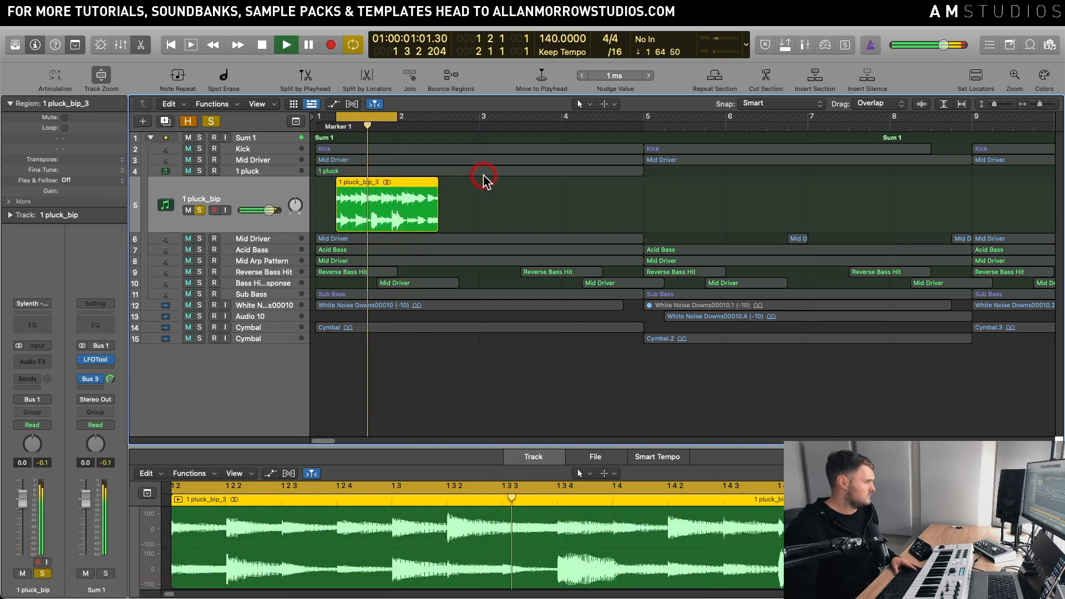
pyautogui.press('space')
pyautogui.moveTo(397, 118); pyautogui.dragTo(418, 124)
pyautogui.press('space')
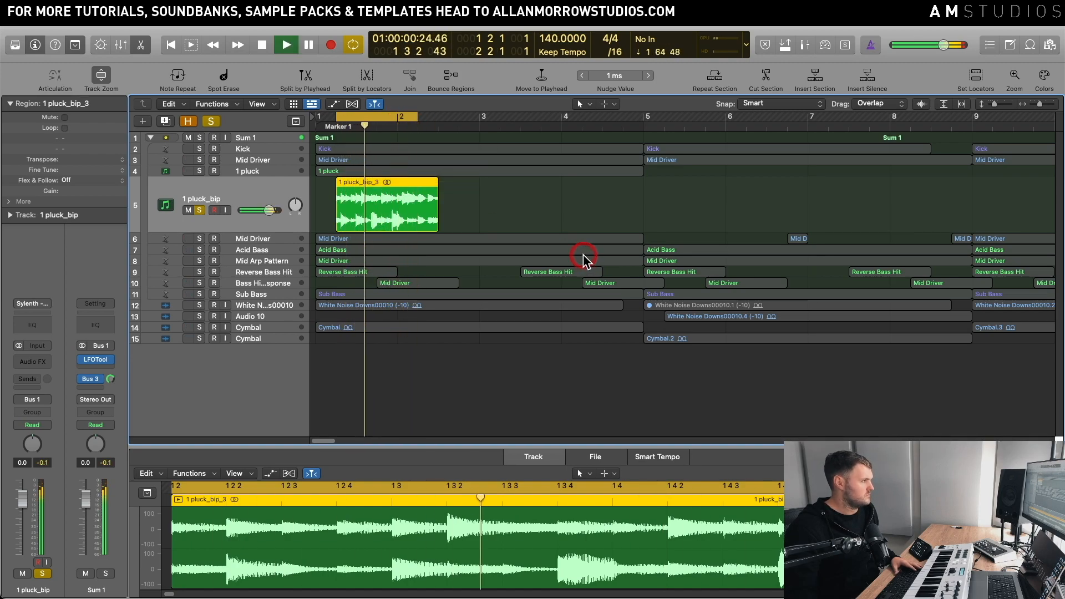
pyautogui.press('space')
# Step: Duplicate the 1 pluck_bip track, copy its region onto the new track, and move the cycle range to 1 3 1 through 2 3 1
pyautogui.press('super+d')
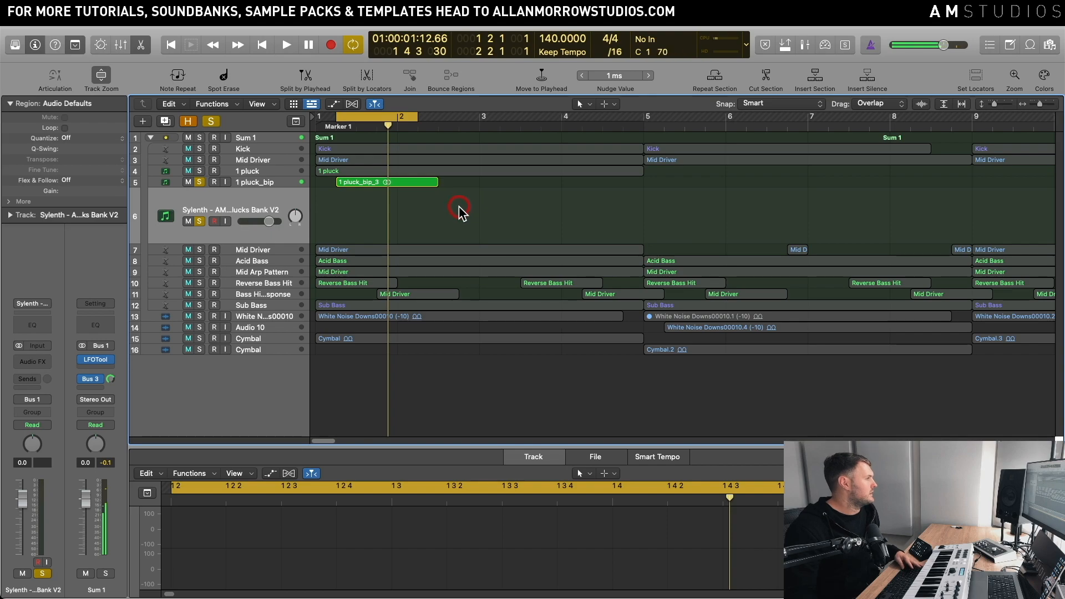
pyautogui.moveTo(406, 180); pyautogui.dragTo(407, 194)
pyautogui.moveTo(394, 118); pyautogui.dragTo(413, 118)
pyautogui.click(345, 193)
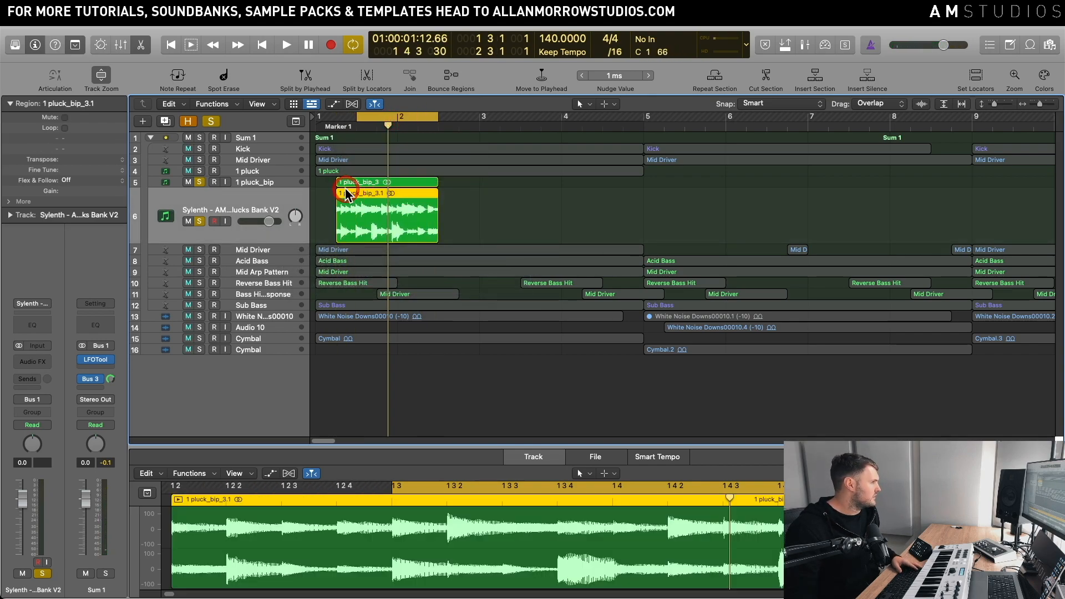
# Step: Trim the original pluck region to start at 1 3 1 and the copied region to end at 2 2 1
pyautogui.moveTo(341, 184); pyautogui.dragTo(356, 184)
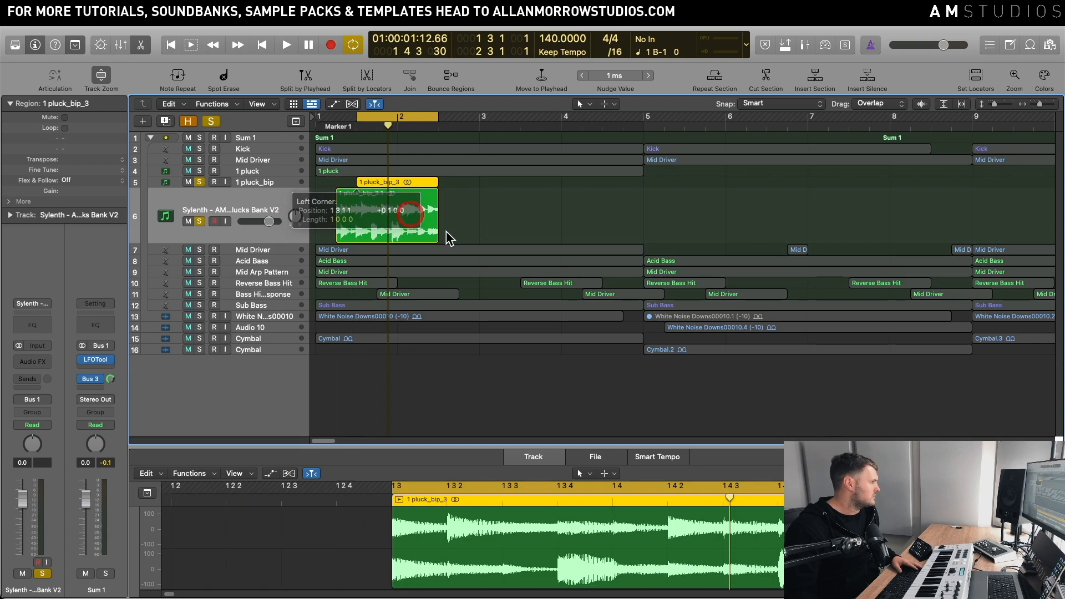
pyautogui.click(380, 214)
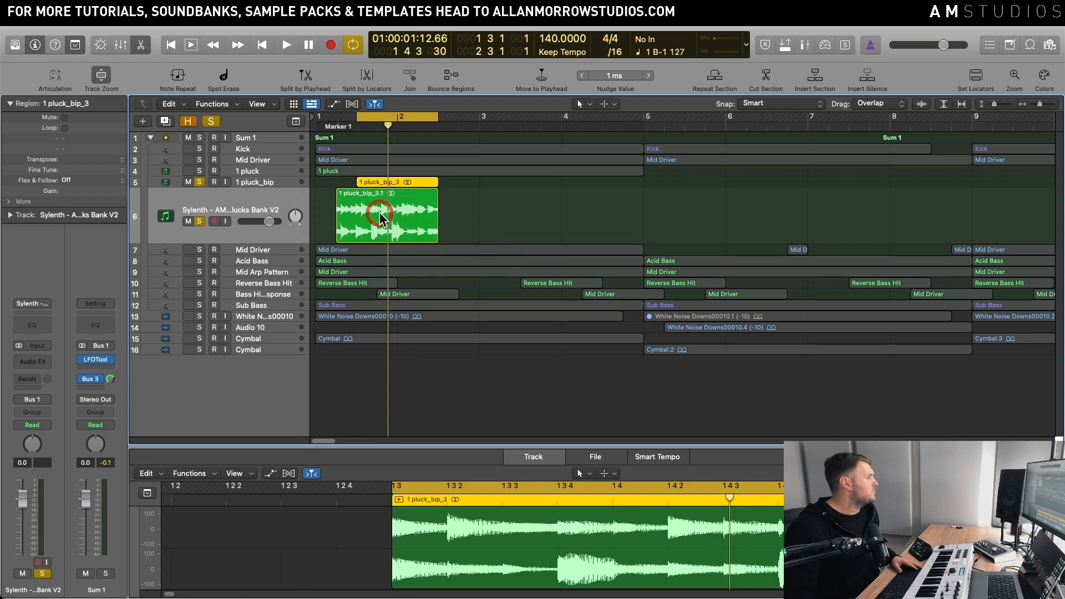
pyautogui.moveTo(433, 222); pyautogui.dragTo(417, 223)
# Step: Mute the 1 pluck_bip track and its duplicate, and turn off solo on both
pyautogui.click(188, 182)
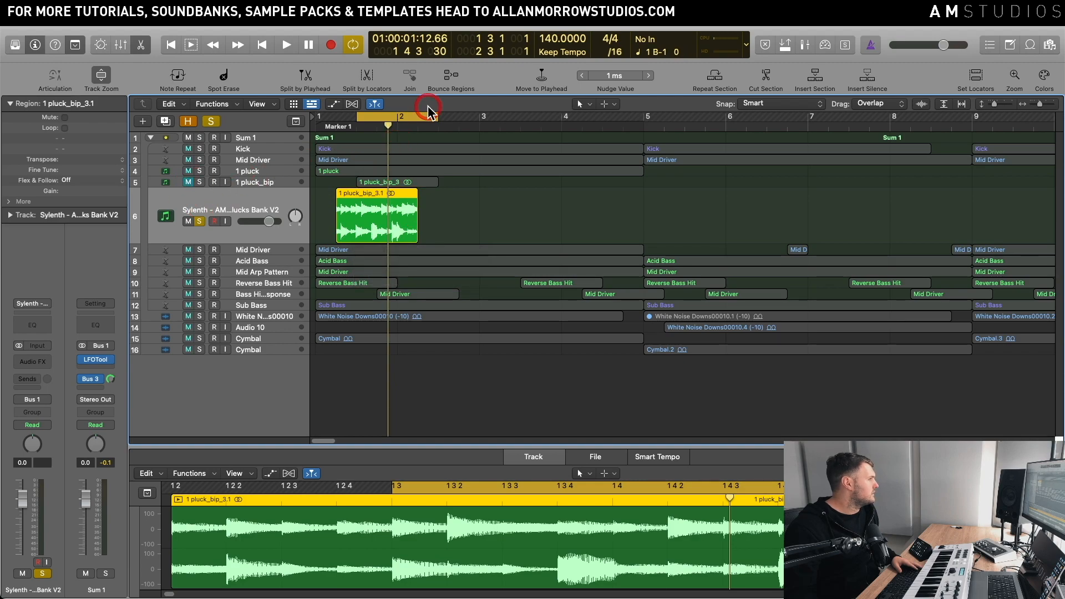
pyautogui.click(198, 222)
pyautogui.click(199, 222)
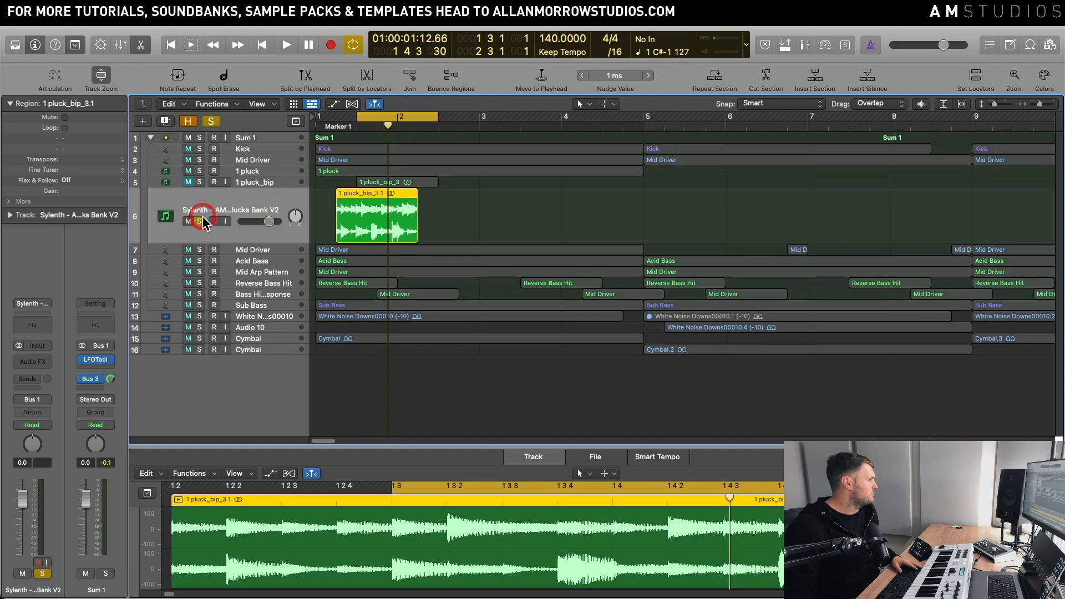
pyautogui.click(188, 221)
pyautogui.click(199, 222)
pyautogui.click(261, 179)
# Step: Move the 1 pluck_bip region and the one-bar cycle range to start at bar 1, and set the region to loop
pyautogui.moveTo(365, 184); pyautogui.dragTo(333, 185)
pyautogui.moveTo(400, 116); pyautogui.dragTo(355, 116)
pyautogui.moveTo(414, 204); pyautogui.dragTo(390, 191)
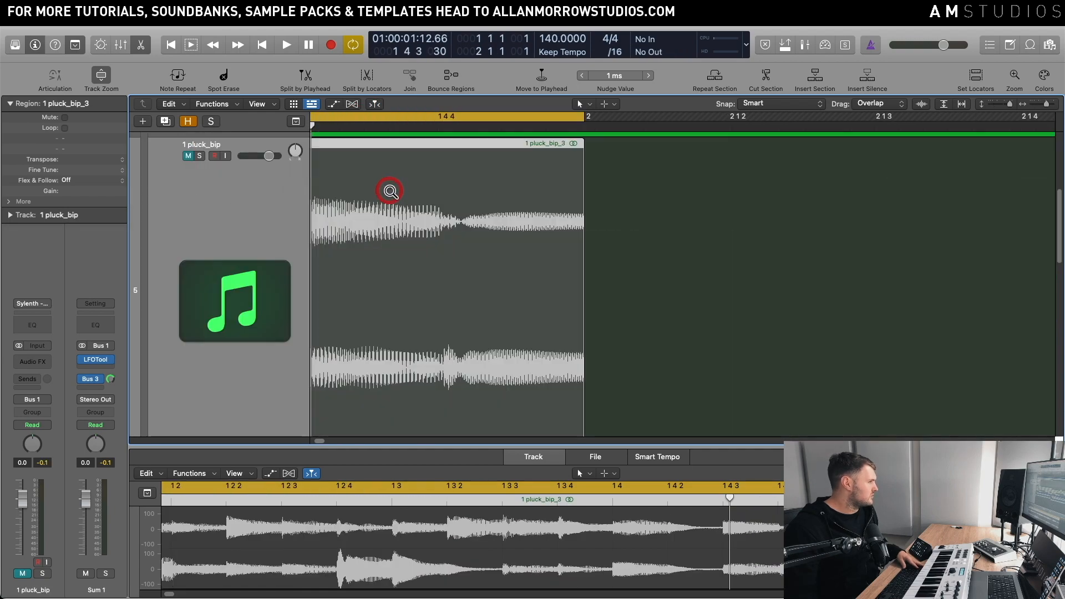
pyautogui.keyDown('ctrl'); pyautogui.keyDown('alt'); pyautogui.click(572, 156); pyautogui.keyUp('alt'); pyautogui.keyUp('ctrl')
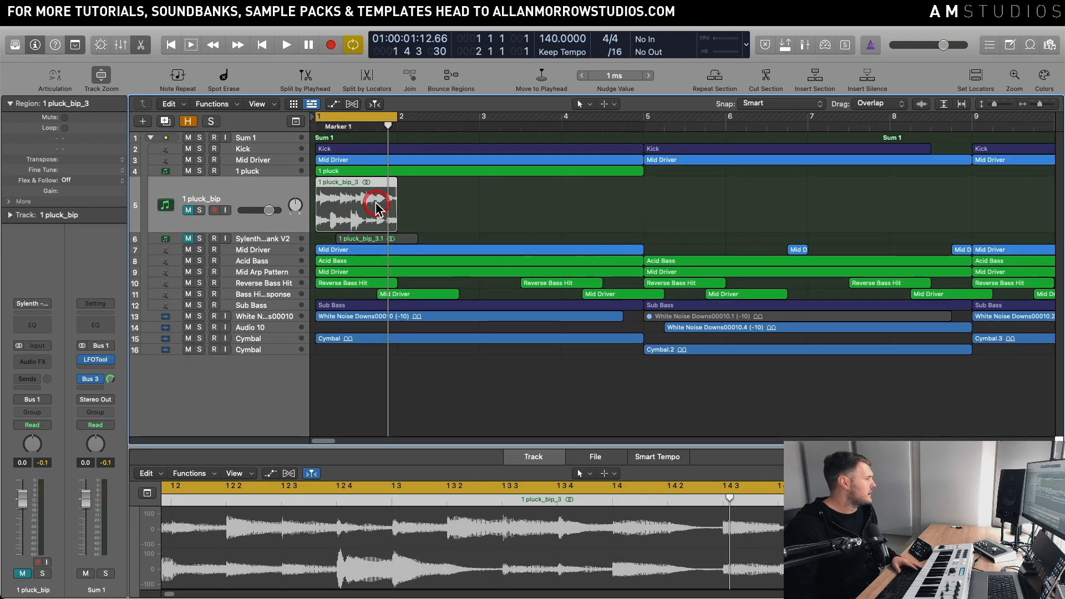
pyautogui.press('l')
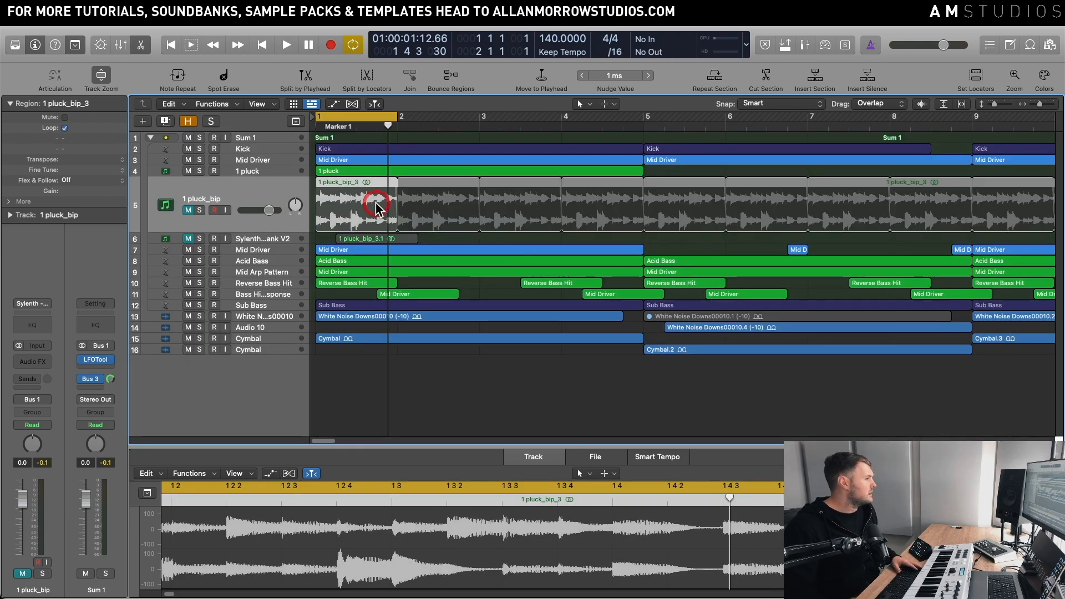
# Step: Unmute the 1 pluck_bip track, mute the original 1 pluck track, and audition the looped pluck in solo
pyautogui.click(188, 210)
pyautogui.click(188, 239)
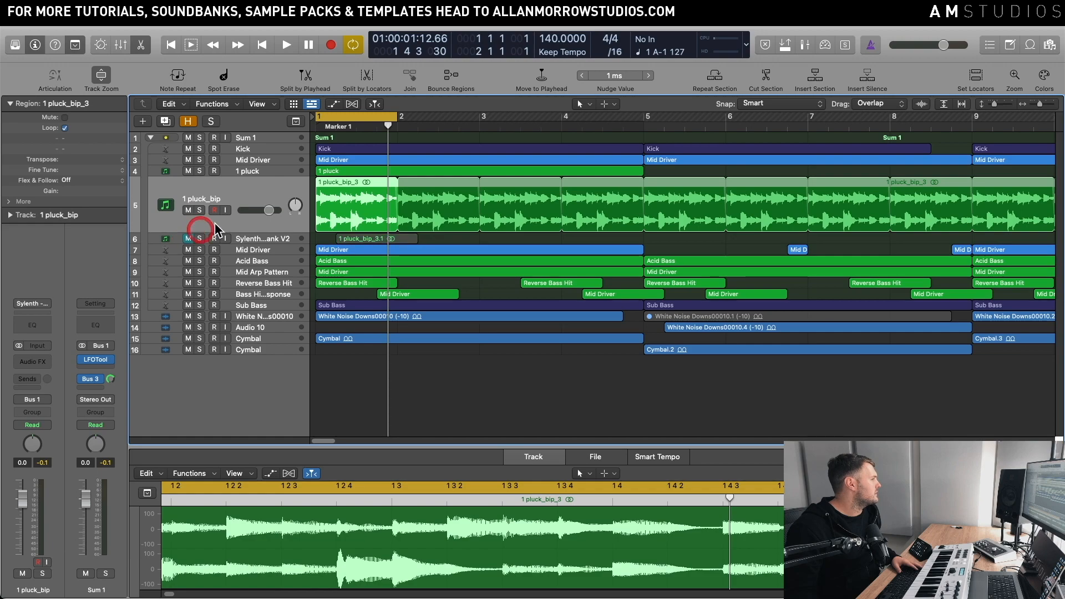
pyautogui.click(188, 171)
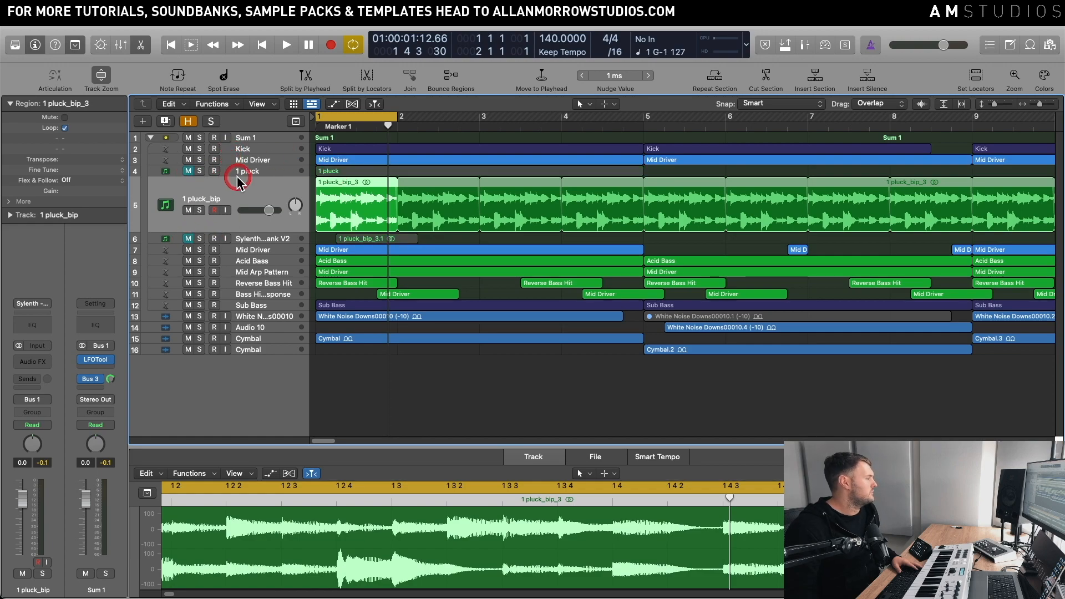
pyautogui.click(199, 210)
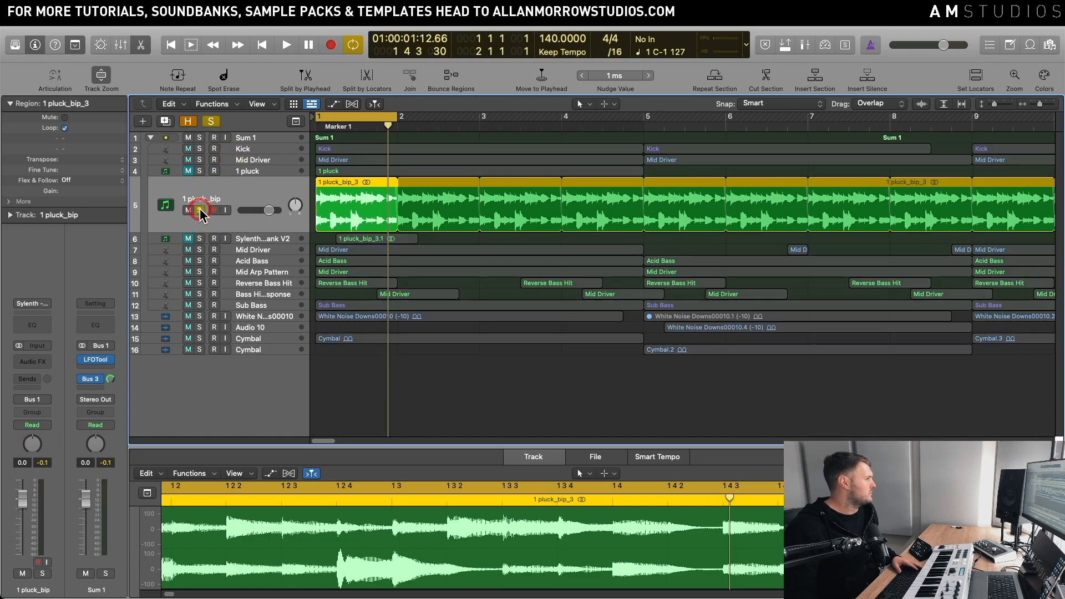
pyautogui.press('space')
pyautogui.press('space')
# Step: Unsolo the 1 pluck_bip track and lower its volume to -13.2 dB while checking it against the full mix
pyautogui.click(199, 210)
pyautogui.click(22, 493)
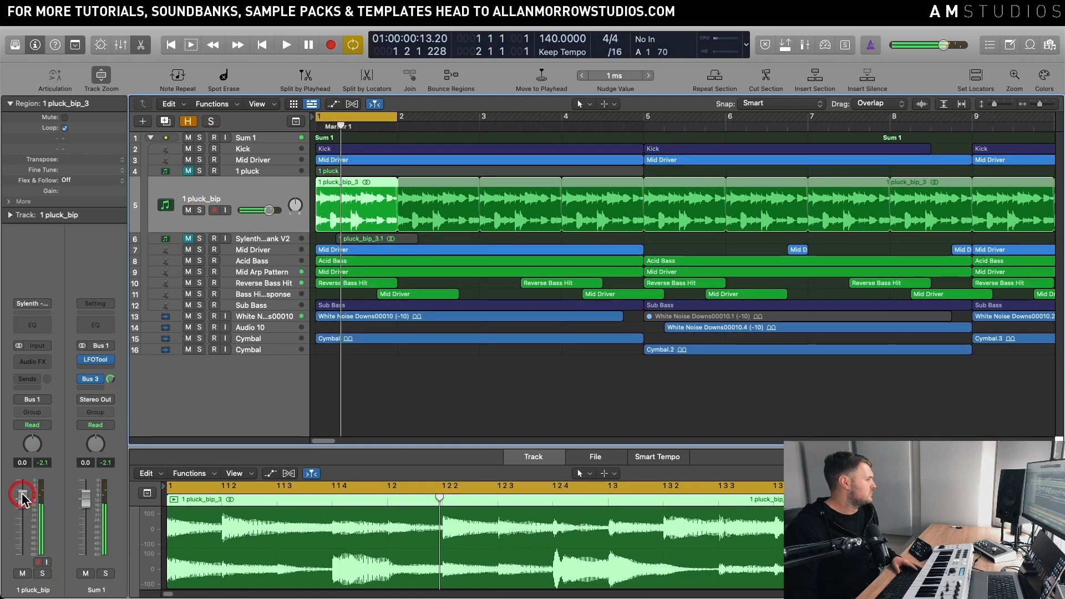
pyautogui.press('space')
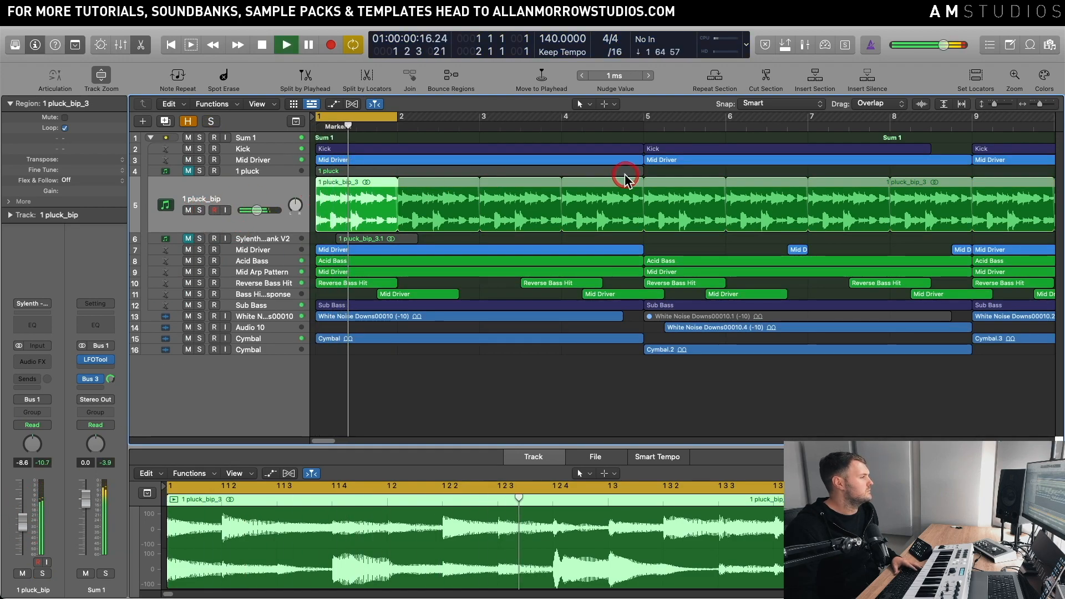
pyautogui.press('space')
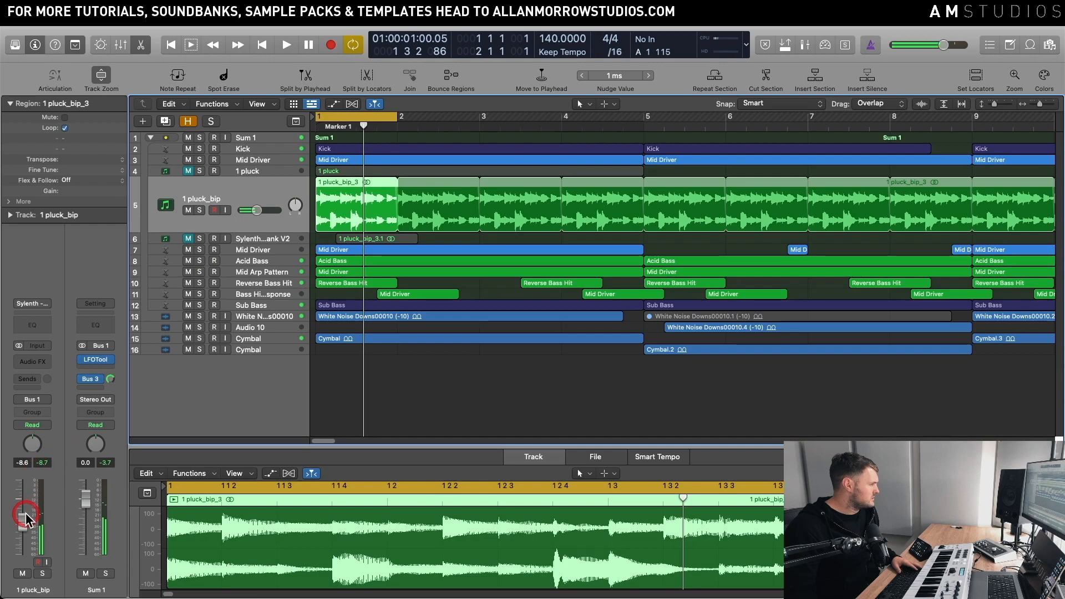
# Step: Insert a Channel EQ on 1 pluck_bip with a low cut at about 164 Hz and a high cut at about 4280 Hz, and audition it
pyautogui.click(34, 318)
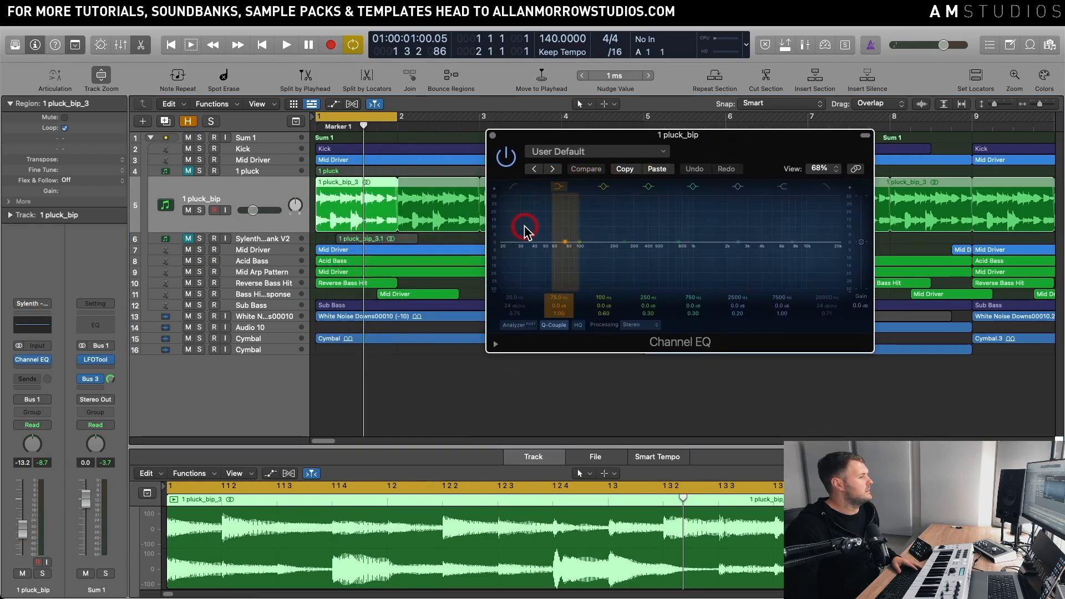
pyautogui.click(519, 191)
pyautogui.moveTo(531, 280); pyautogui.dragTo(579, 280)
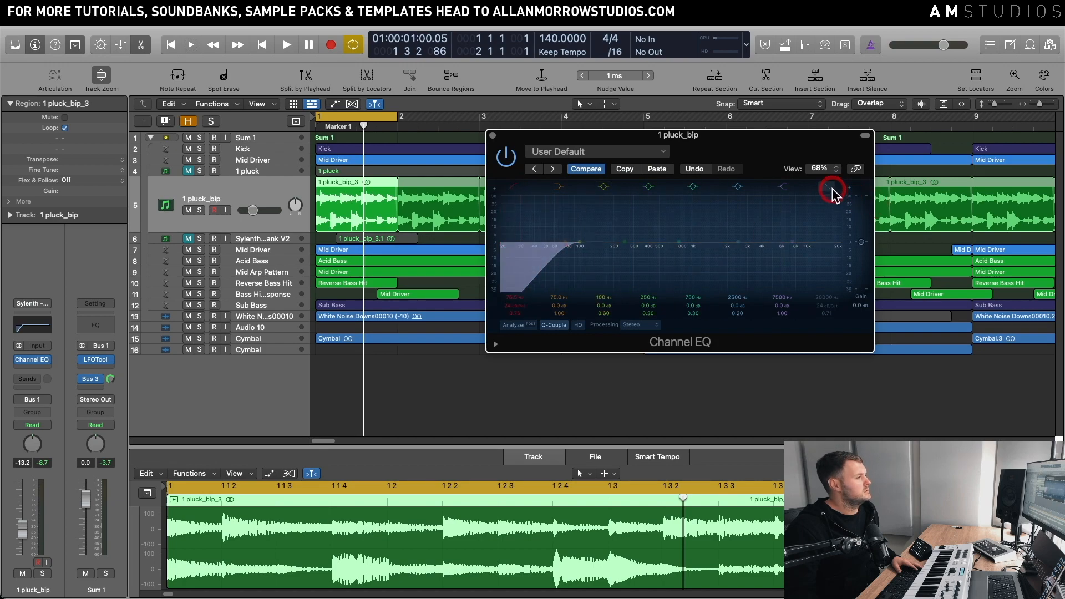
pyautogui.moveTo(811, 275); pyautogui.dragTo(744, 273)
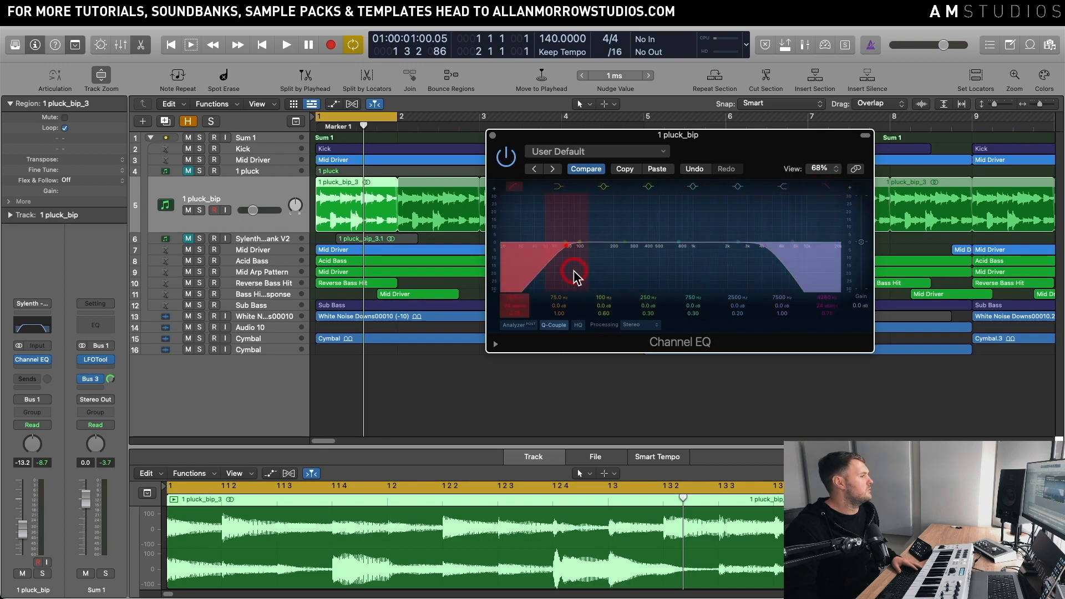
pyautogui.moveTo(575, 273); pyautogui.dragTo(611, 278)
pyautogui.press('space')
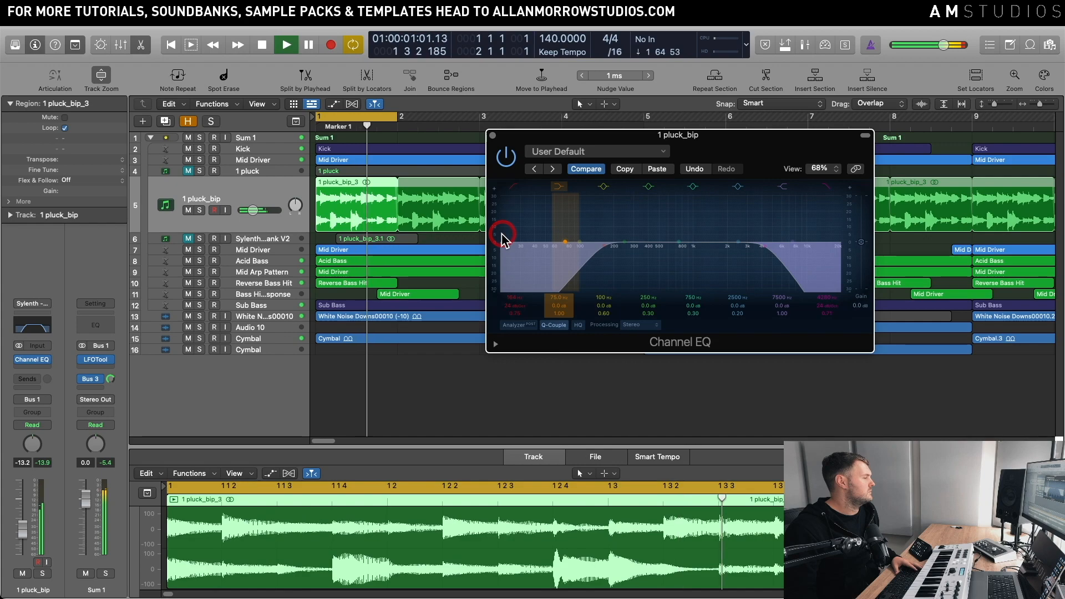
pyautogui.press('space')
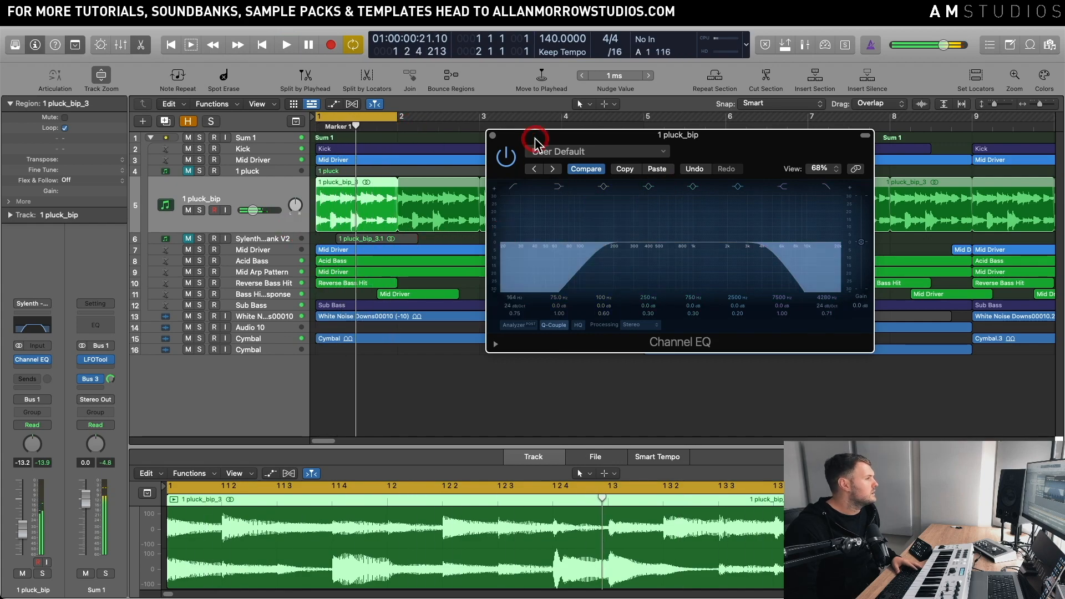
pyautogui.click(492, 136)
# Step: Extend the cycle range to bar 9 and lower the 1 pluck_bip volume to -15.2 dB during playback
pyautogui.moveTo(398, 120); pyautogui.dragTo(974, 167)
pyautogui.press('space')
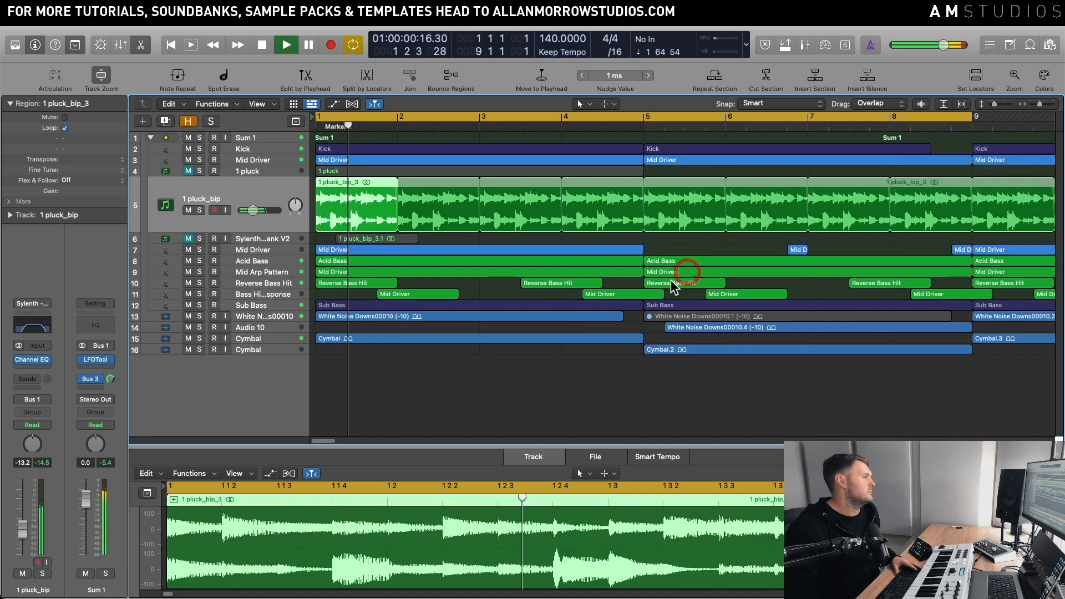
pyautogui.moveTo(20, 528); pyautogui.dragTo(20, 534)
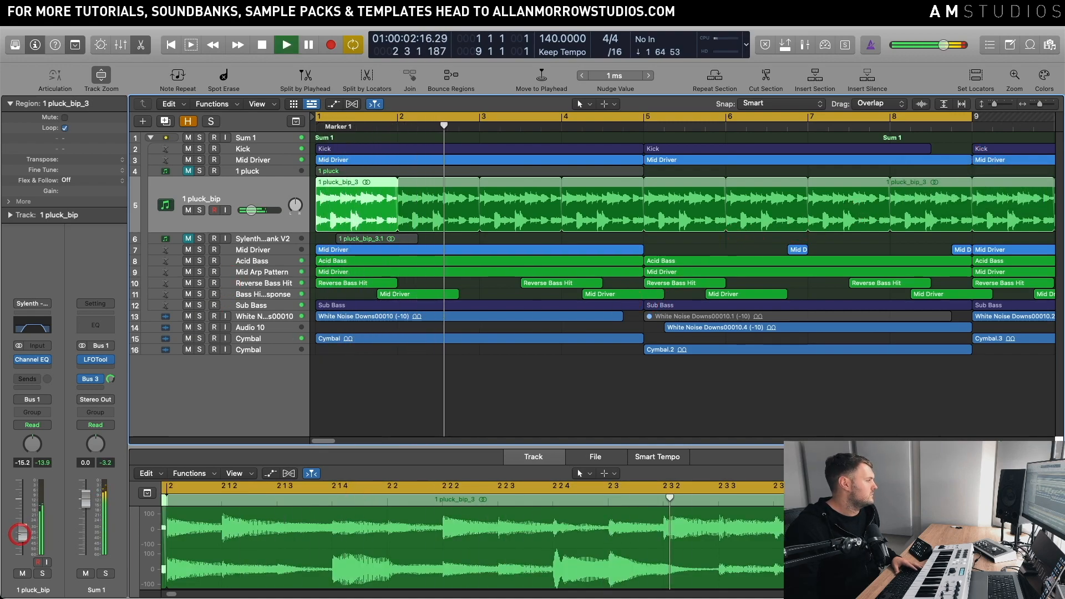
pyautogui.press('space')
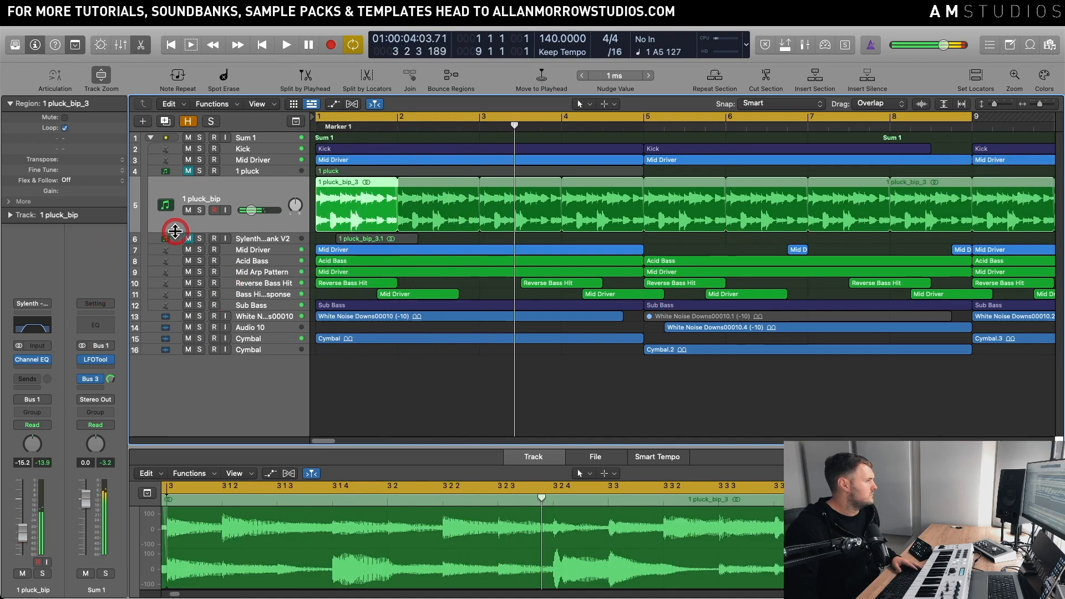
# Step: Insert LFOTool after the Channel EQ on the soloed 1 pluck_bip track, raise the start point of its curve, and audition it
pyautogui.click(200, 210)
pyautogui.click(47, 371)
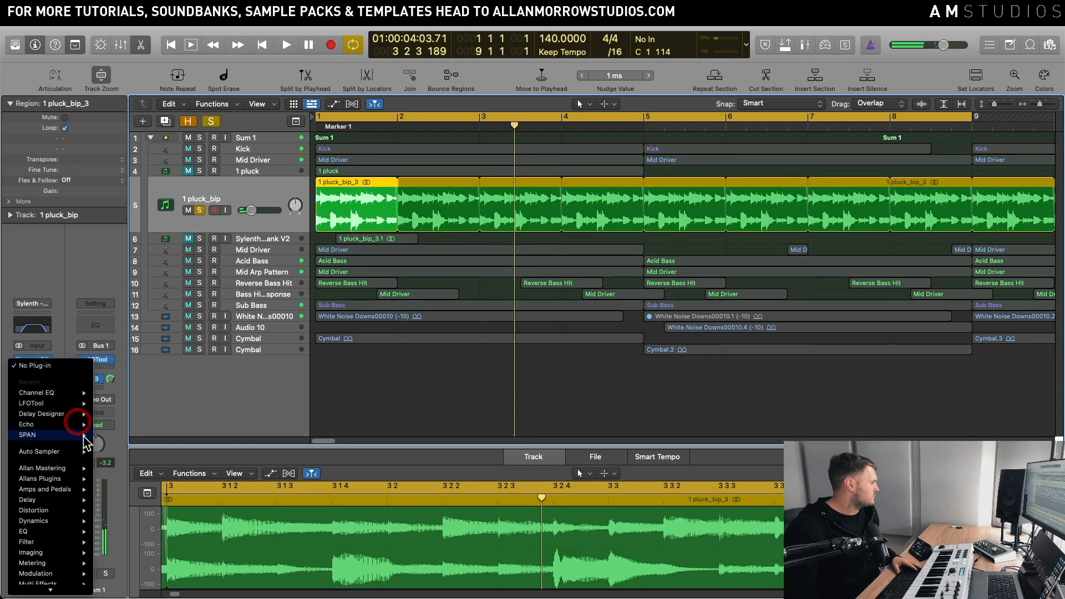
pyautogui.click(60, 404)
pyautogui.click(118, 404)
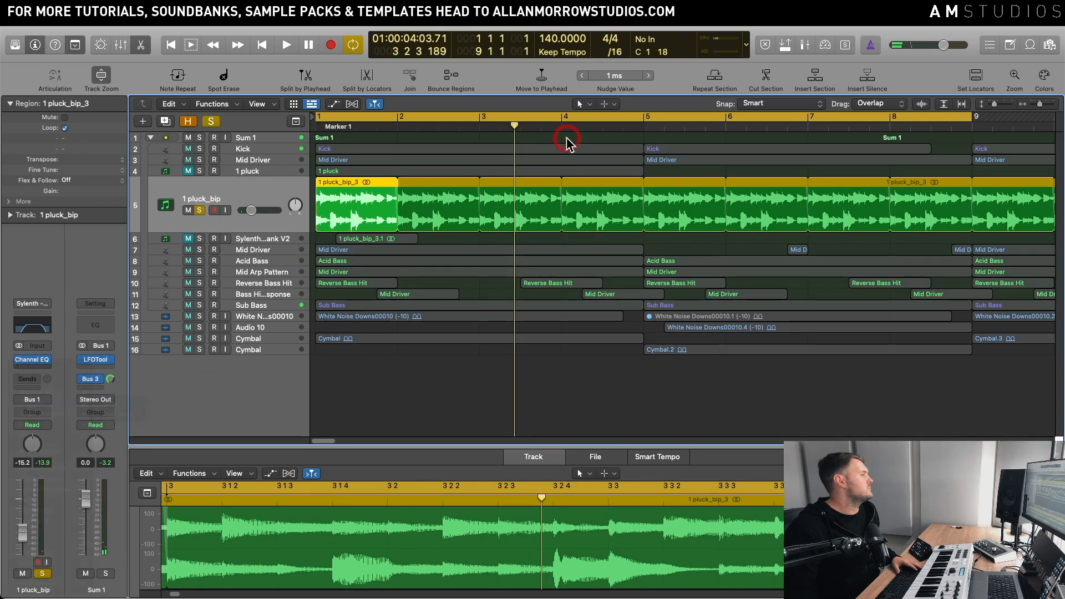
pyautogui.moveTo(447, 136); pyautogui.dragTo(688, 159)
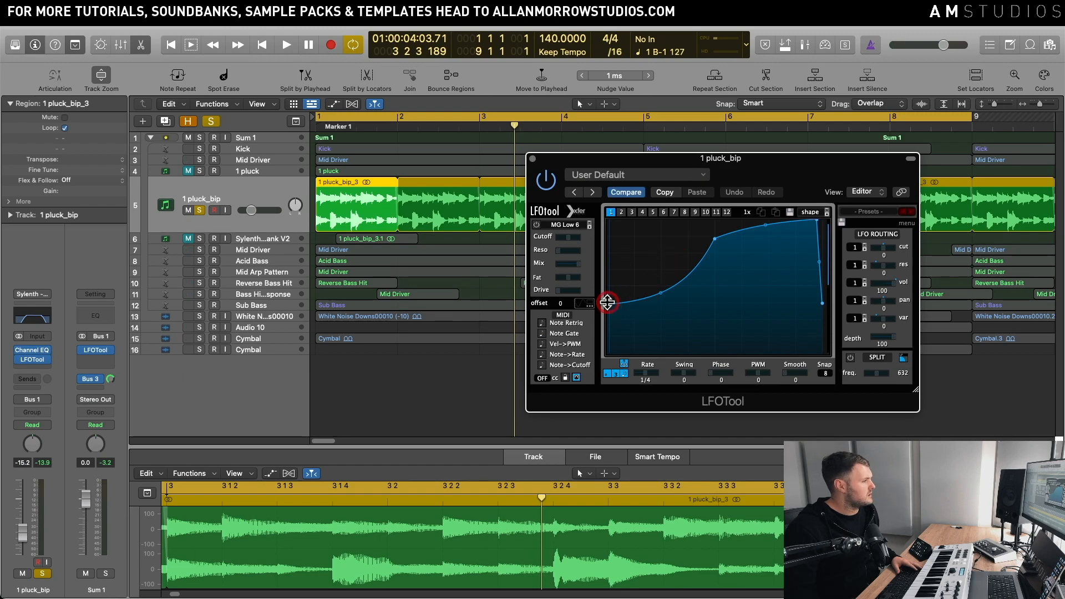
pyautogui.moveTo(607, 289); pyautogui.dragTo(613, 281)
pyautogui.press('space')
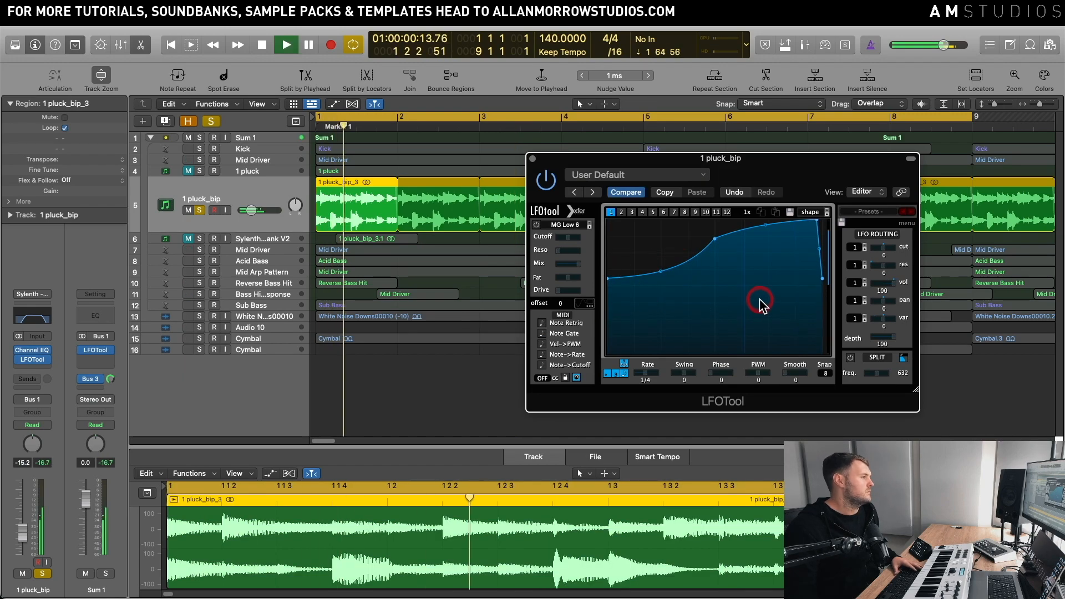
# Step: Unsolo 1 pluck_bip, then lower the start point and slightly raise the middle node of its LFOTool curve while auditioning the full mix
pyautogui.moveTo(608, 279); pyautogui.dragTo(606, 294)
pyautogui.click(199, 211)
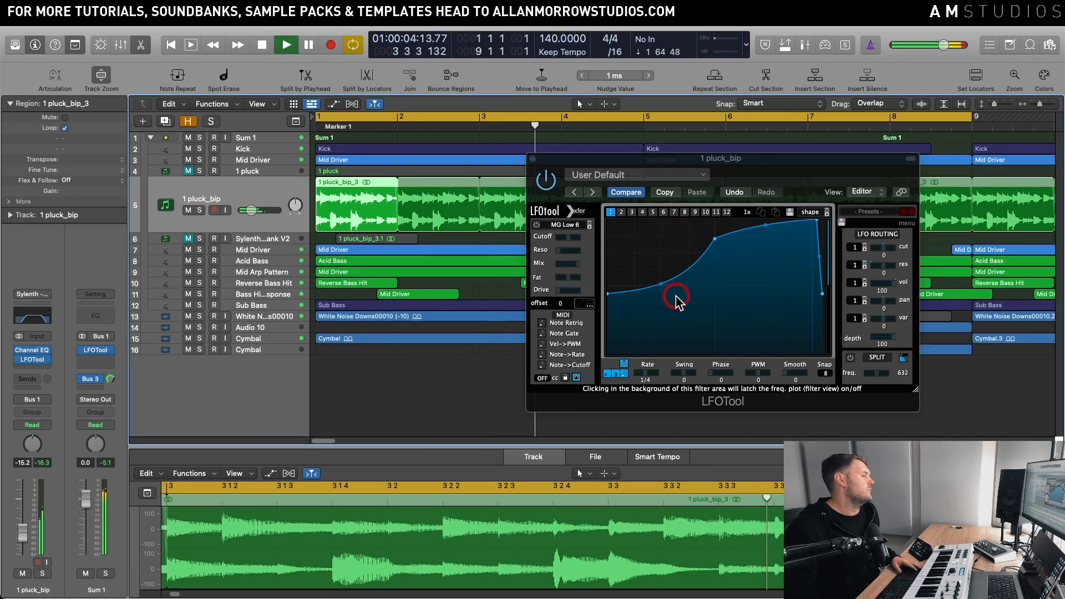
pyautogui.click(714, 237)
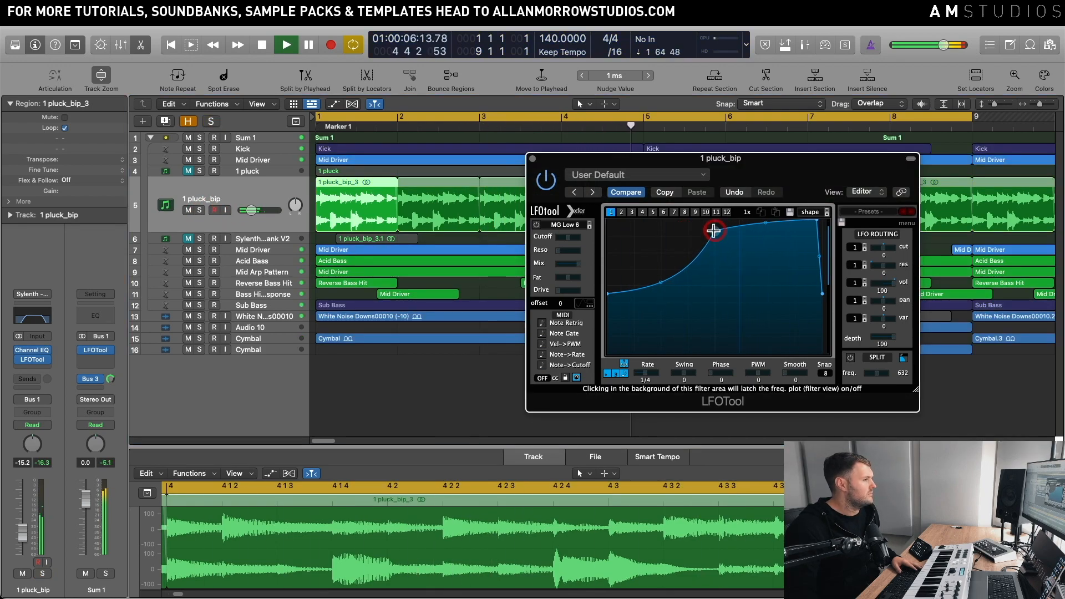
pyautogui.moveTo(714, 230); pyautogui.dragTo(715, 229)
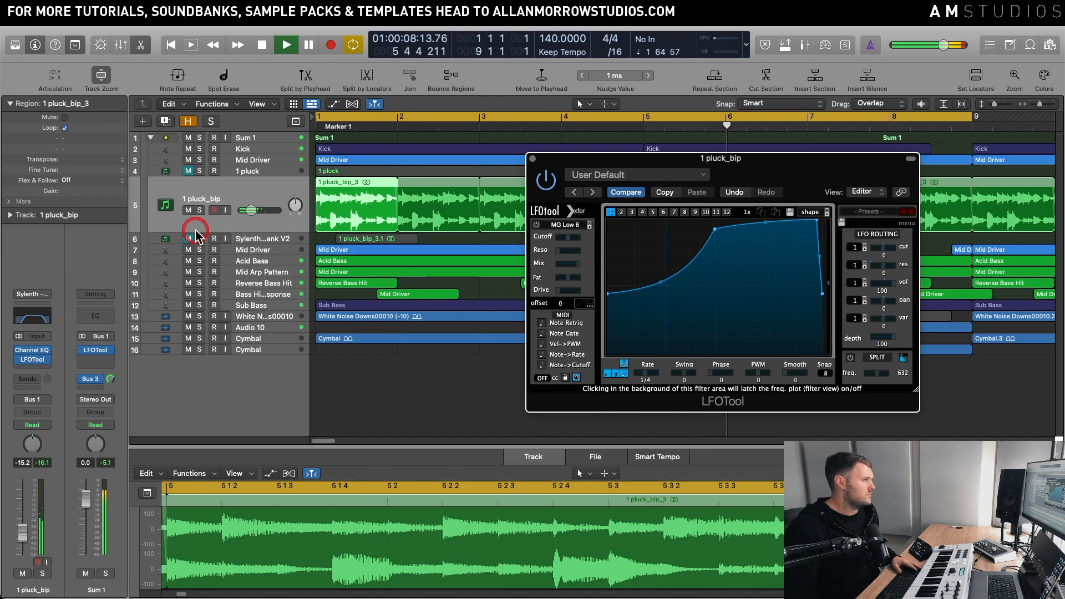
pyautogui.press('space')
# Step: Duplicate the 1 pluck_bip track, move the 1 pluck_bip_3.1 region onto it at bar 1, mute the original track, and audition the looped region
pyautogui.click(245, 194)
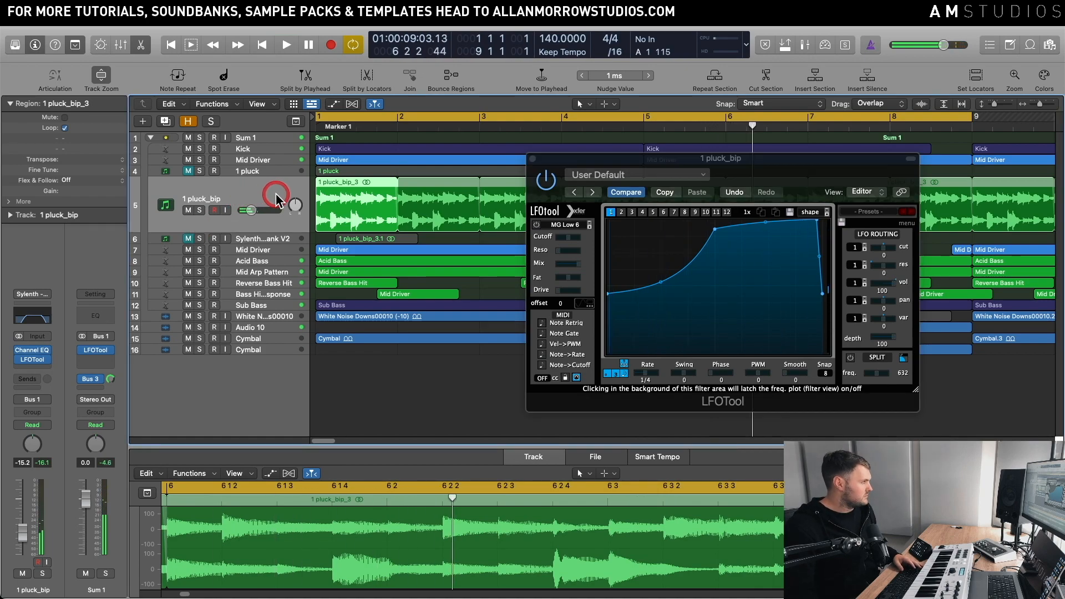
pyautogui.press('super+d')
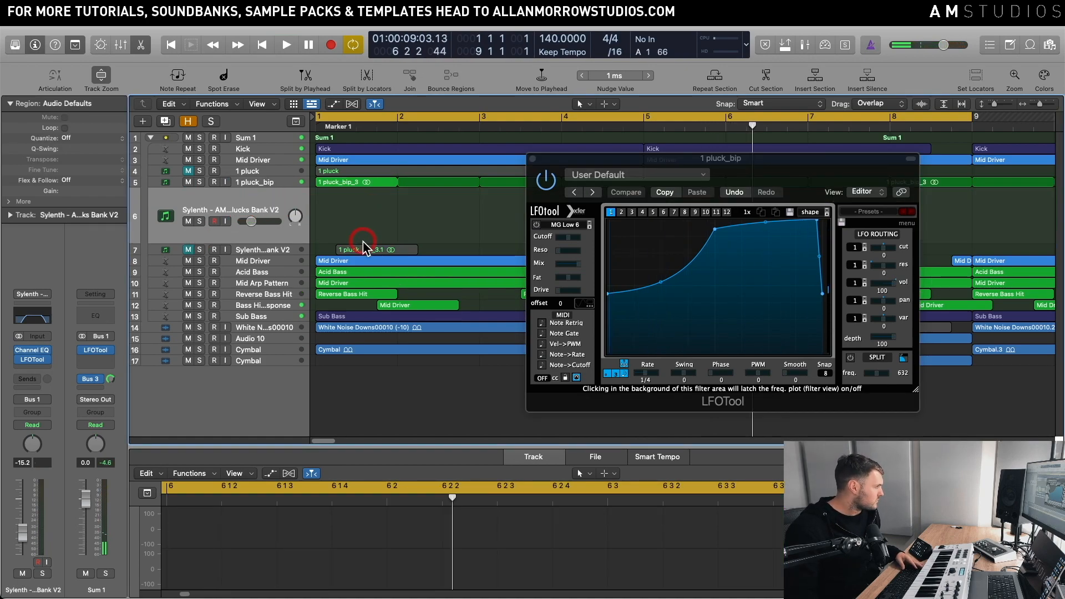
pyautogui.moveTo(362, 240); pyautogui.dragTo(220, 195)
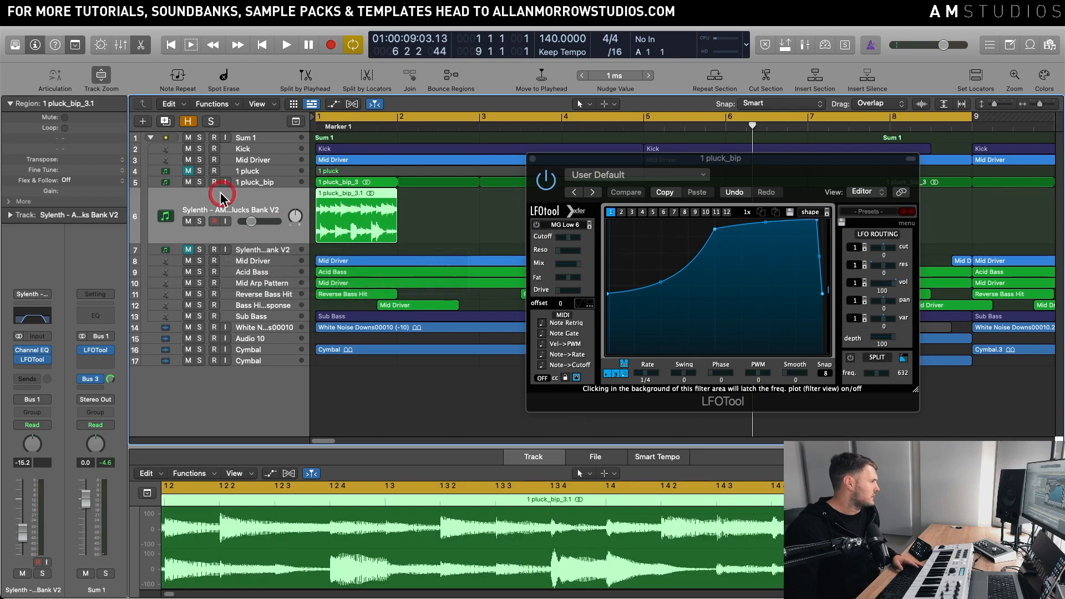
pyautogui.click(188, 183)
pyautogui.click(428, 209)
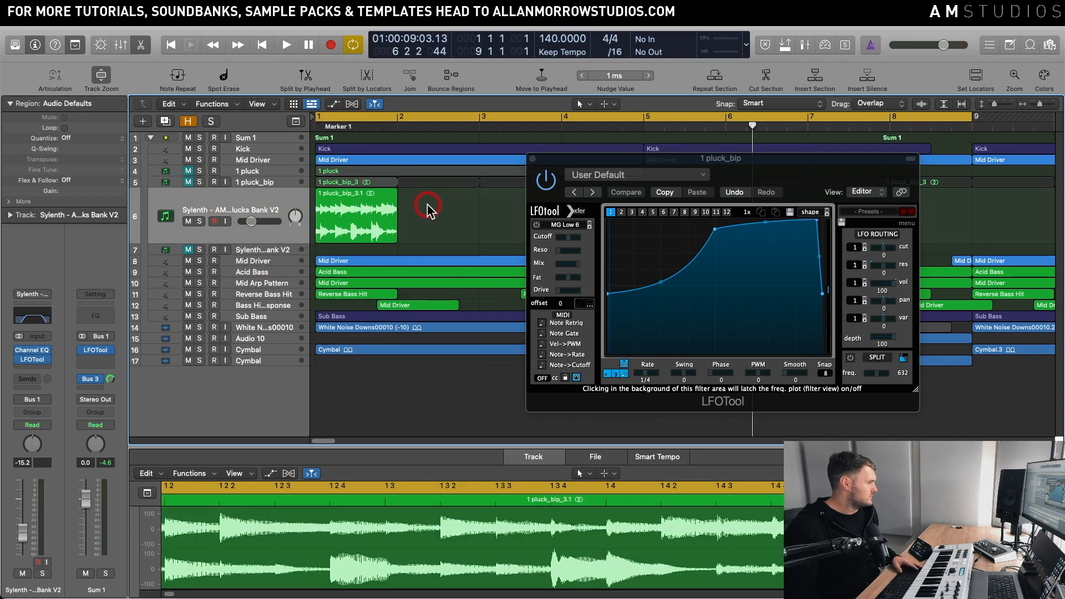
pyautogui.click(385, 211)
pyautogui.press('l')
pyautogui.press('space')
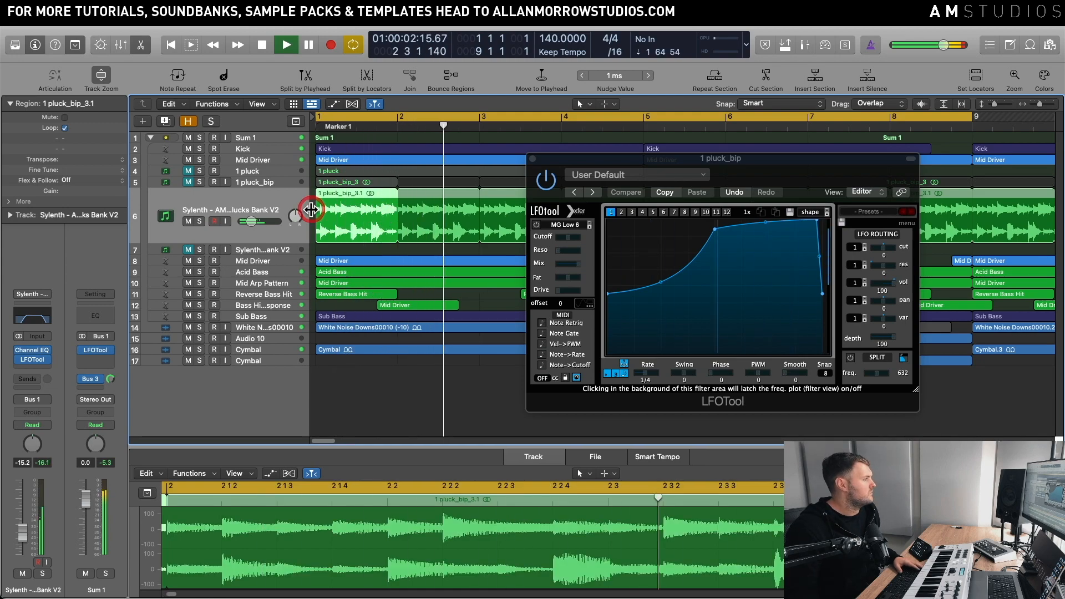
# Step: Raise the duplicated track's volume to -13.2 dB, set its Channel EQ low cut to 216 Hz and high cut to 1550 Hz, and audition it
pyautogui.click(533, 159)
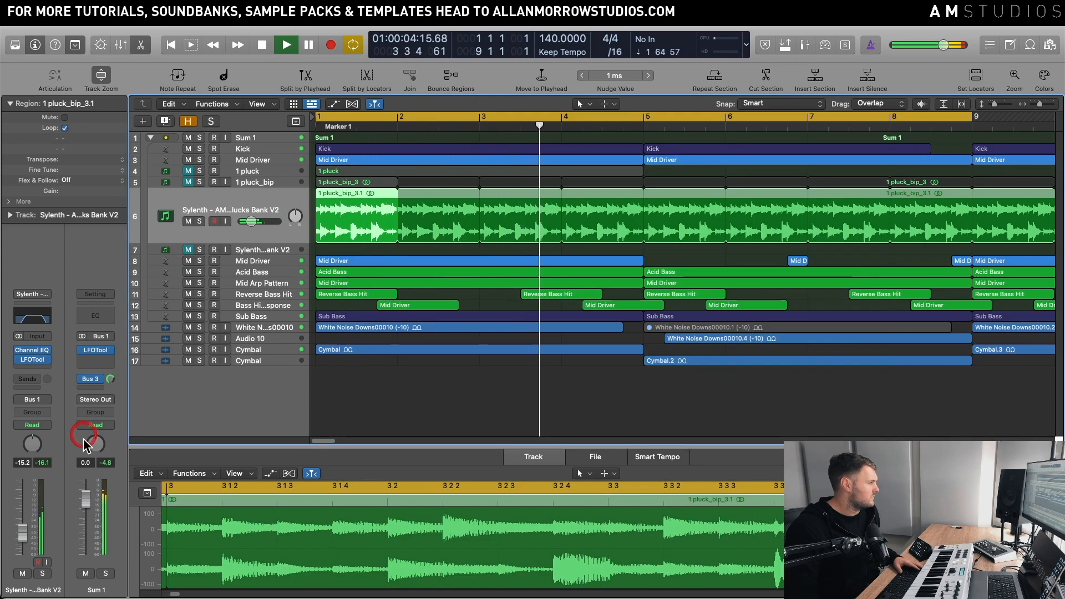
pyautogui.moveTo(32, 532); pyautogui.dragTo(31, 527)
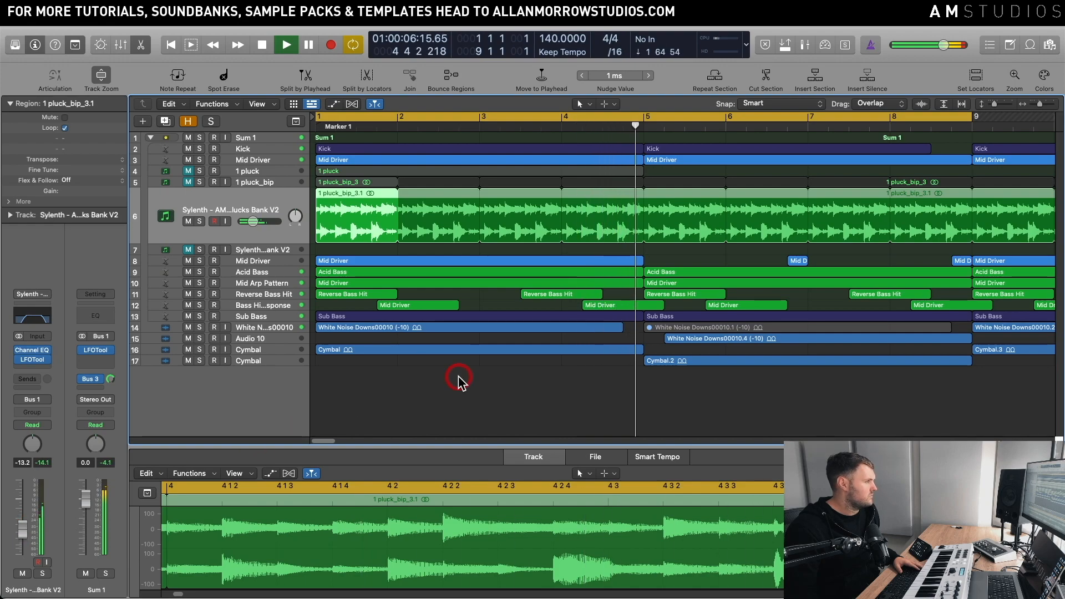
pyautogui.press('space')
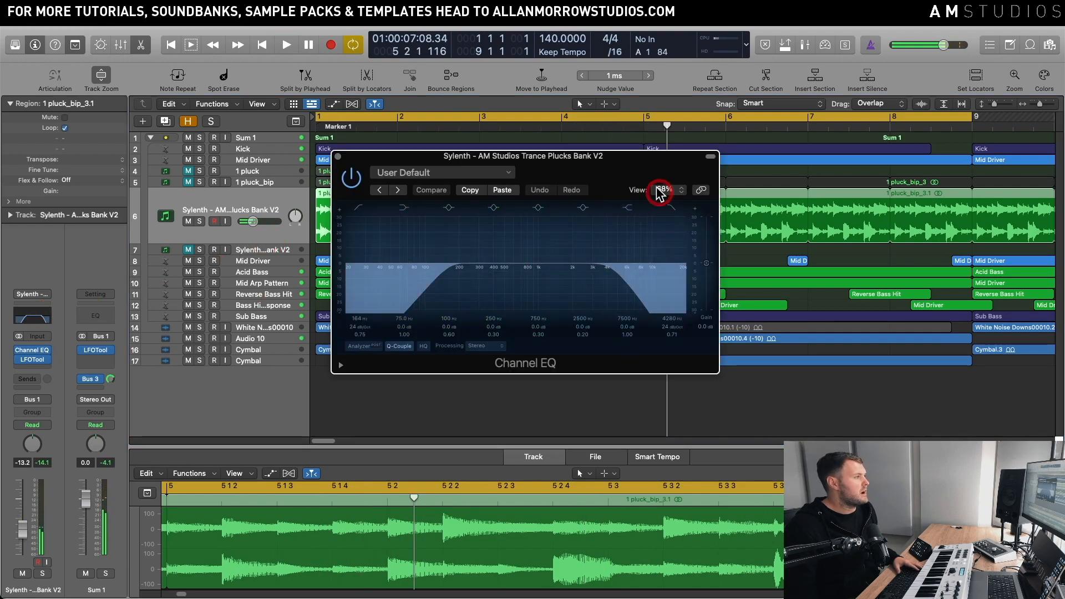
pyautogui.moveTo(613, 155); pyautogui.dragTo(773, 144)
pyautogui.moveTo(763, 273); pyautogui.dragTo(733, 269)
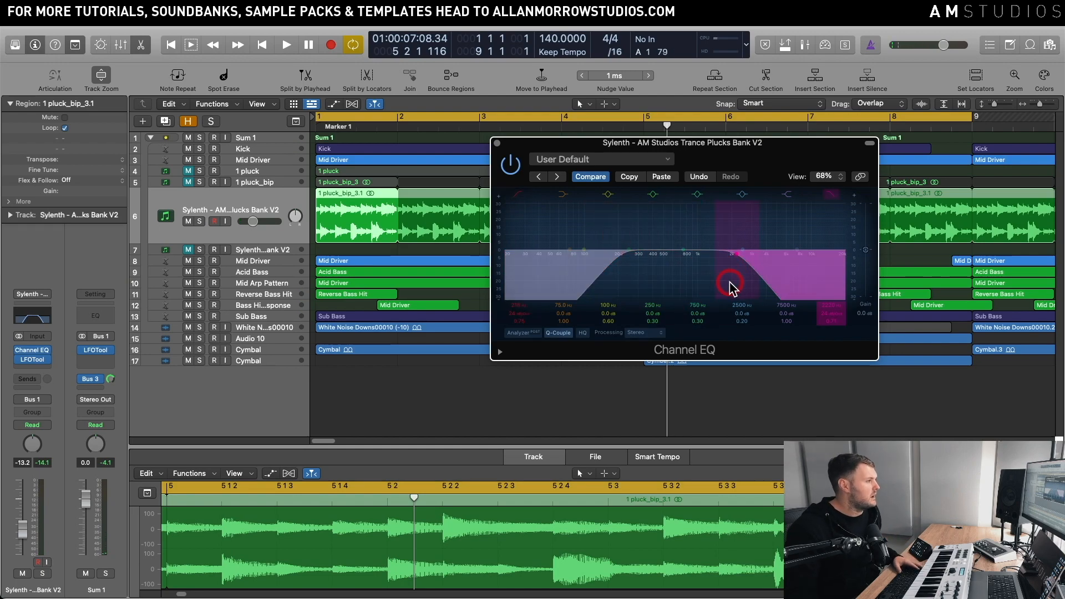
pyautogui.press('space')
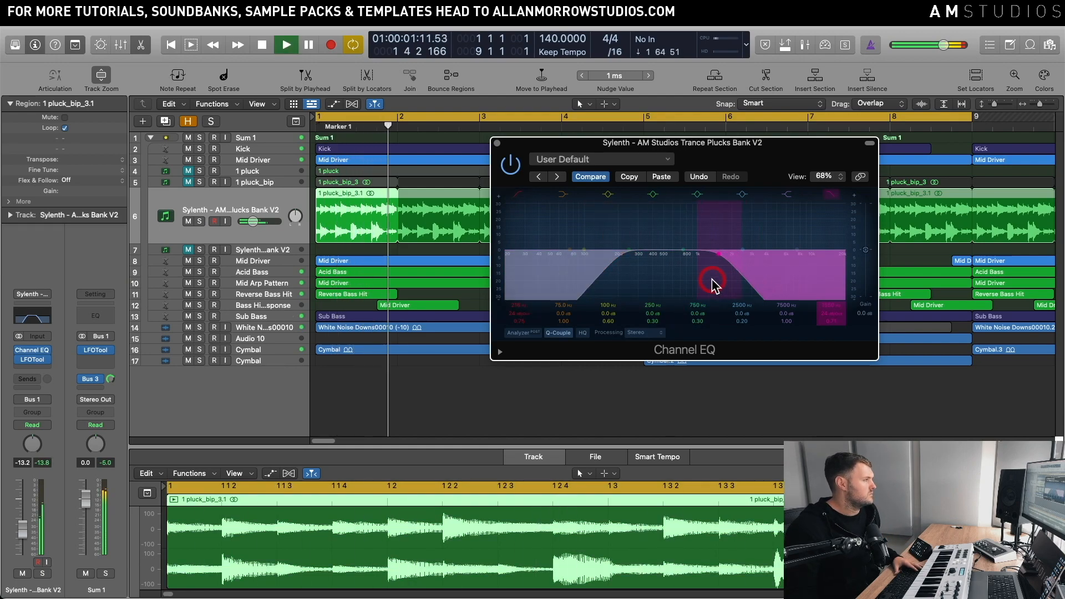
# Step: Mute the duplicated track and audition 1 pluck_bip on its own, turning its solo off again at the end
pyautogui.click(189, 222)
pyautogui.press('space')
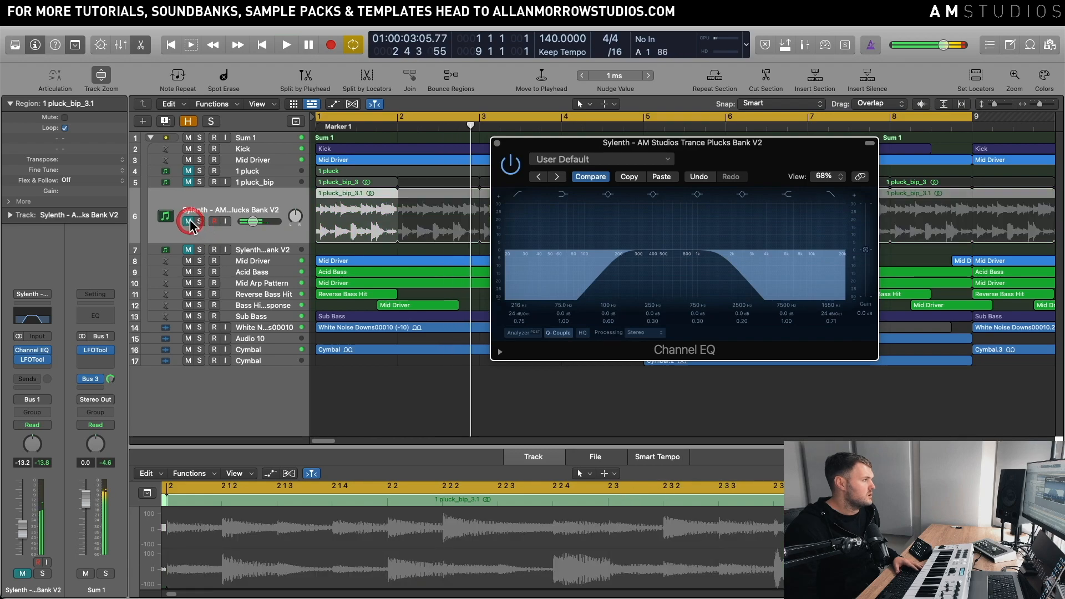
pyautogui.click(199, 182)
pyautogui.click(546, 159)
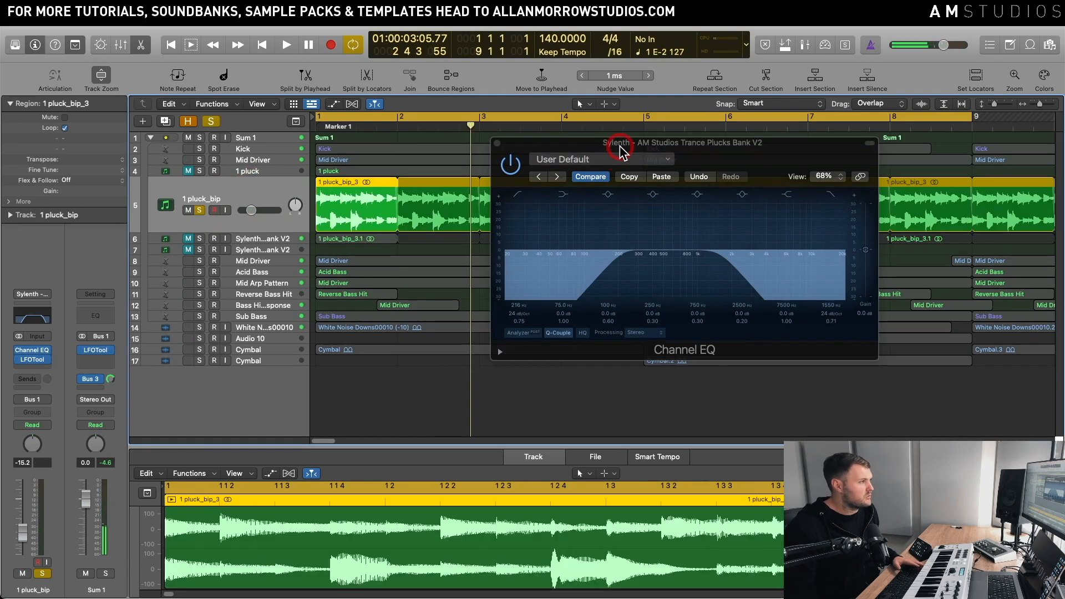
pyautogui.moveTo(619, 149); pyautogui.dragTo(714, 148)
pyautogui.press('space')
pyautogui.press('space')
pyautogui.click(209, 210)
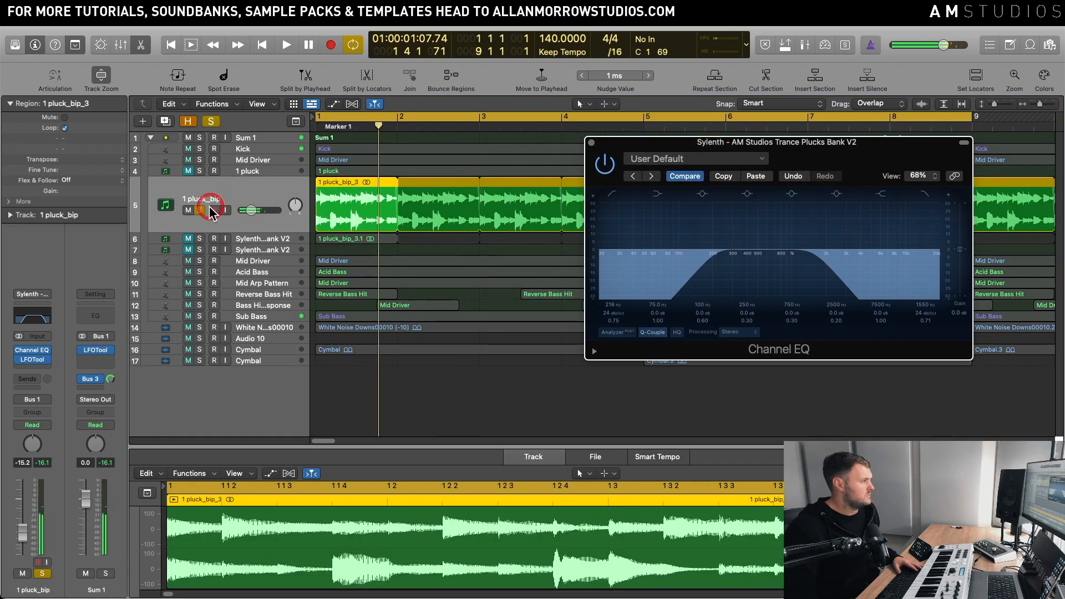
pyautogui.click(201, 210)
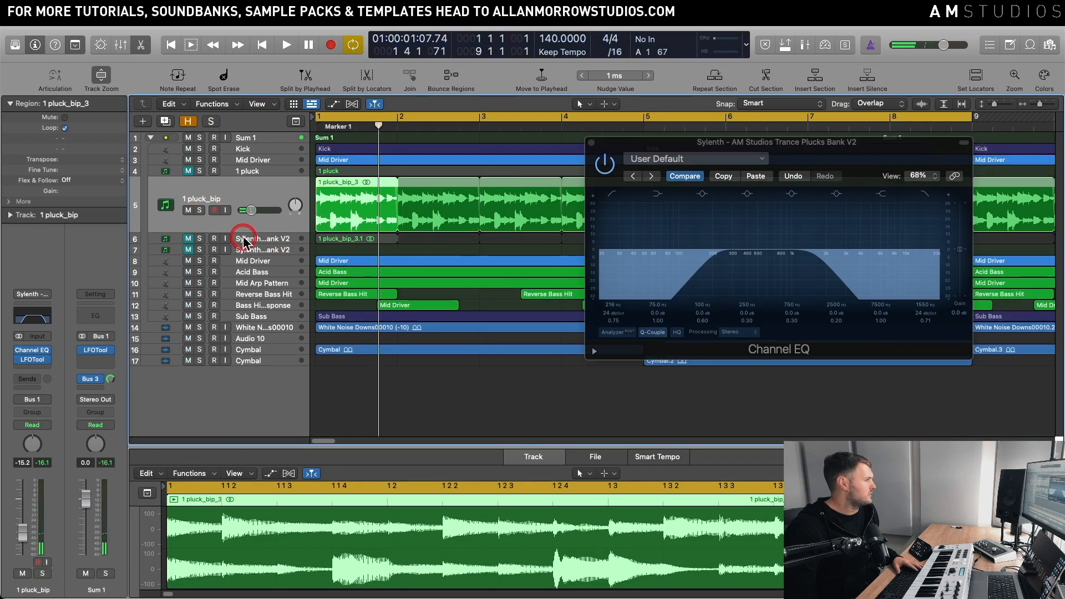
# Step: Delete the 1 pluck_bip_3.1 region and both Sylenth tracks beneath 1 pluck_bip
pyautogui.click(257, 242)
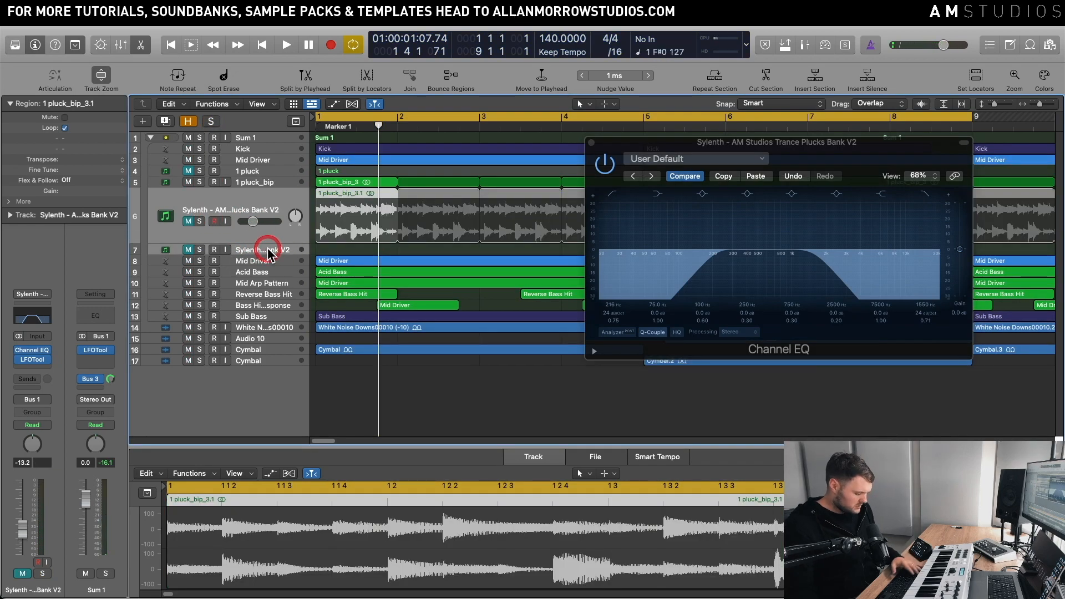
pyautogui.press('Delete')
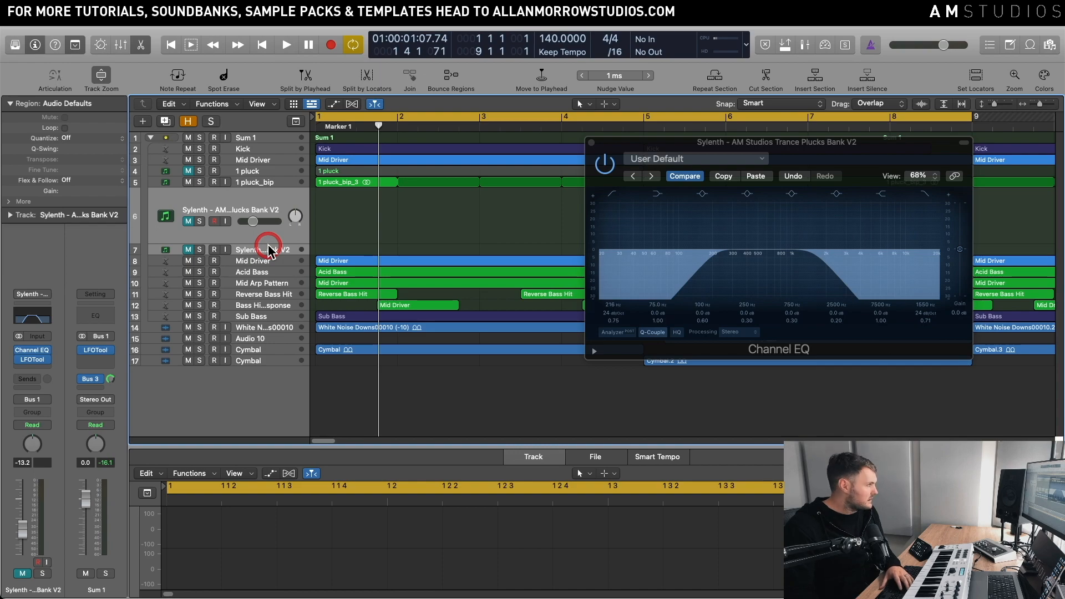
pyautogui.press('super+BackSpace')
# Step: Audition the 1 pluck_bip loop first soloed and then unsoloed in the full mix
pyautogui.click(233, 185)
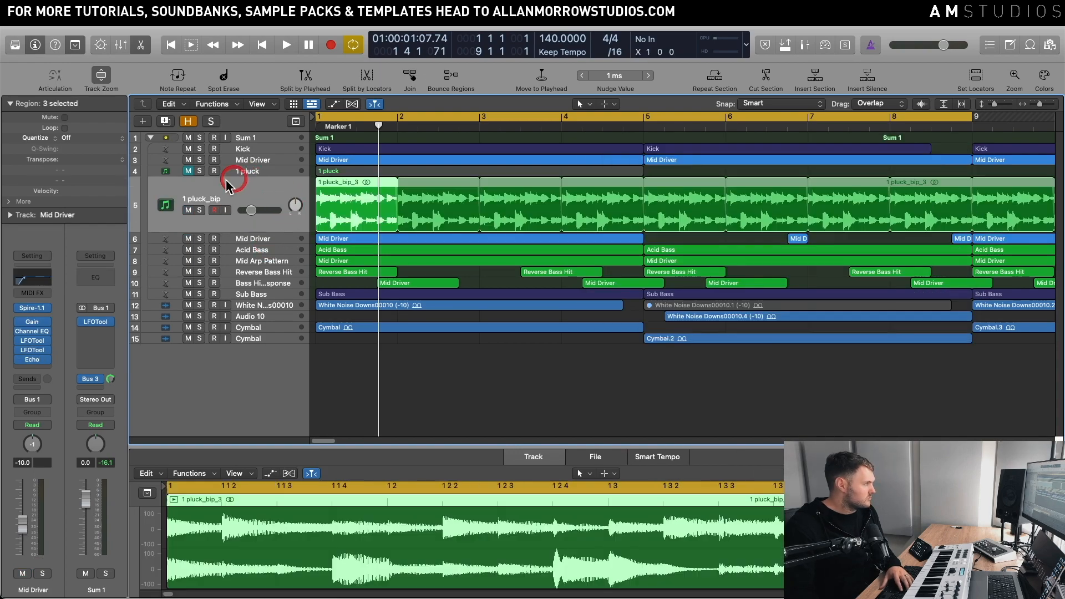
pyautogui.click(199, 210)
pyautogui.press('space')
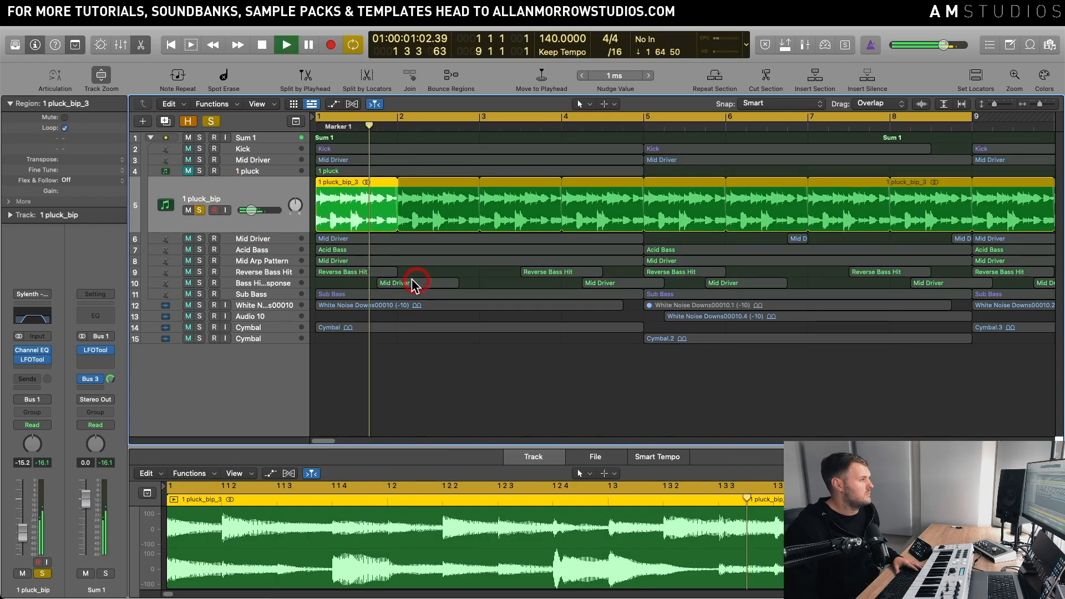
pyautogui.press('space')
pyautogui.click(211, 122)
pyautogui.press('space')
pyautogui.click(595, 210)
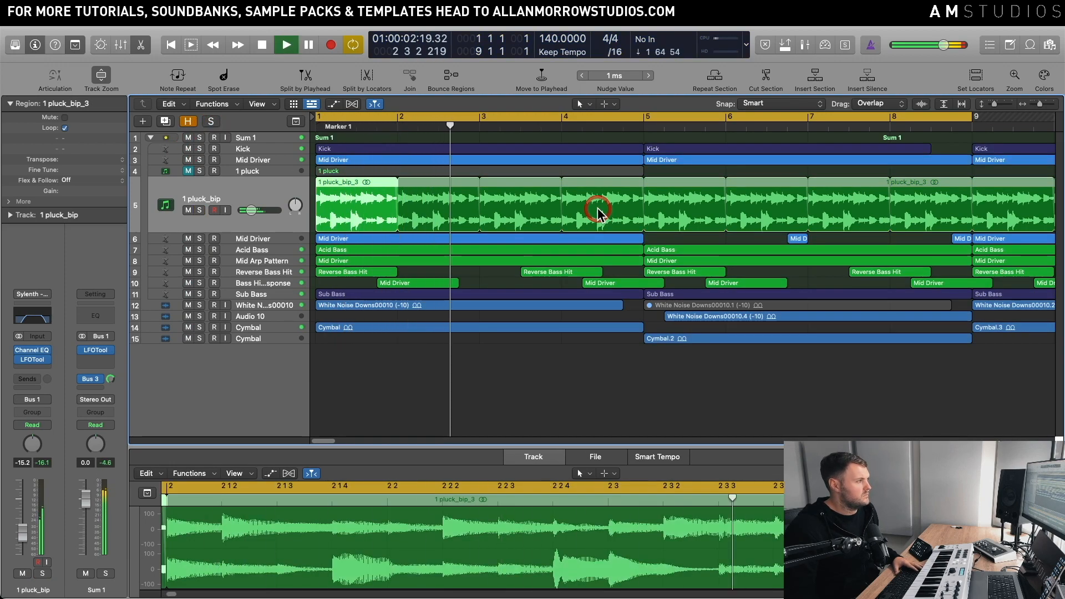
pyautogui.press('space')
# Step: Load the preset AM Studios Trance Pluck 002 v2 in Sylenth1 on the 1 pluck track and audition it soloed
pyautogui.click(233, 171)
pyautogui.click(448, 183)
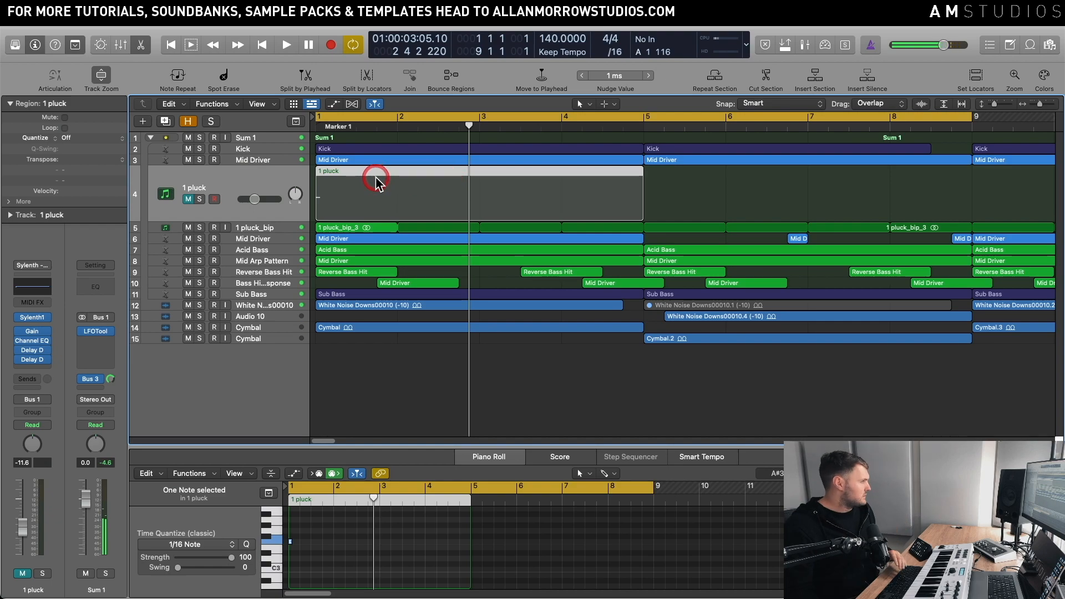
pyautogui.click(34, 319)
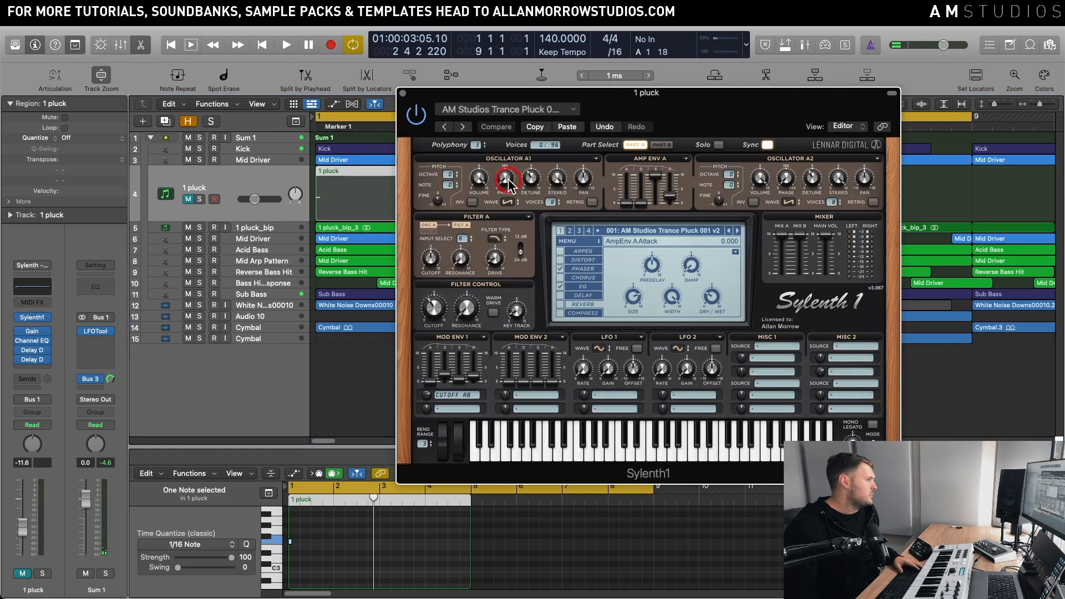
pyautogui.click(737, 231)
pyautogui.click(198, 199)
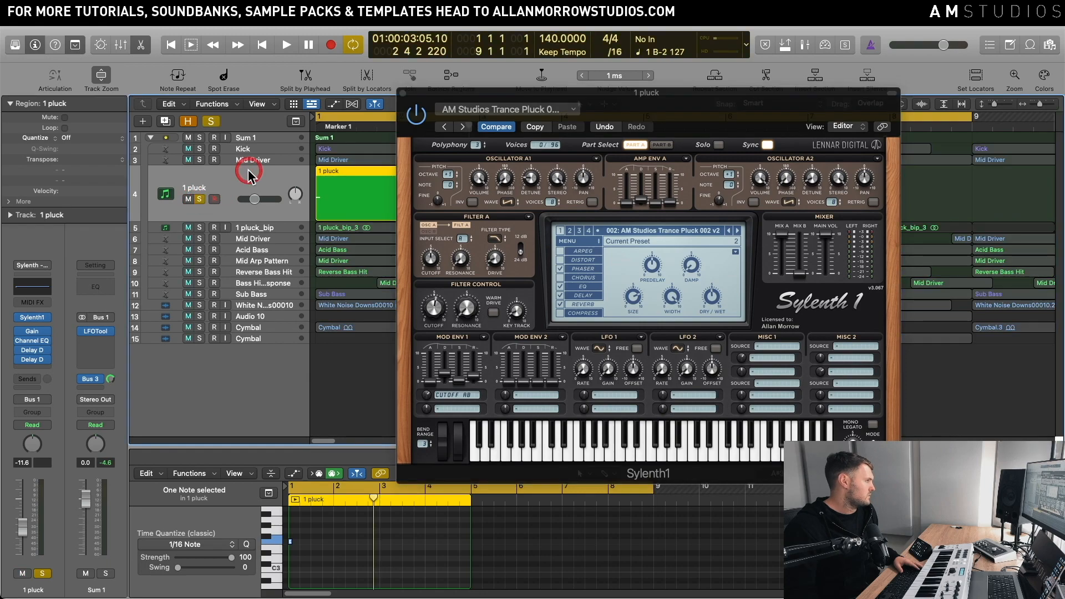
pyautogui.click(521, 224)
pyautogui.press('space')
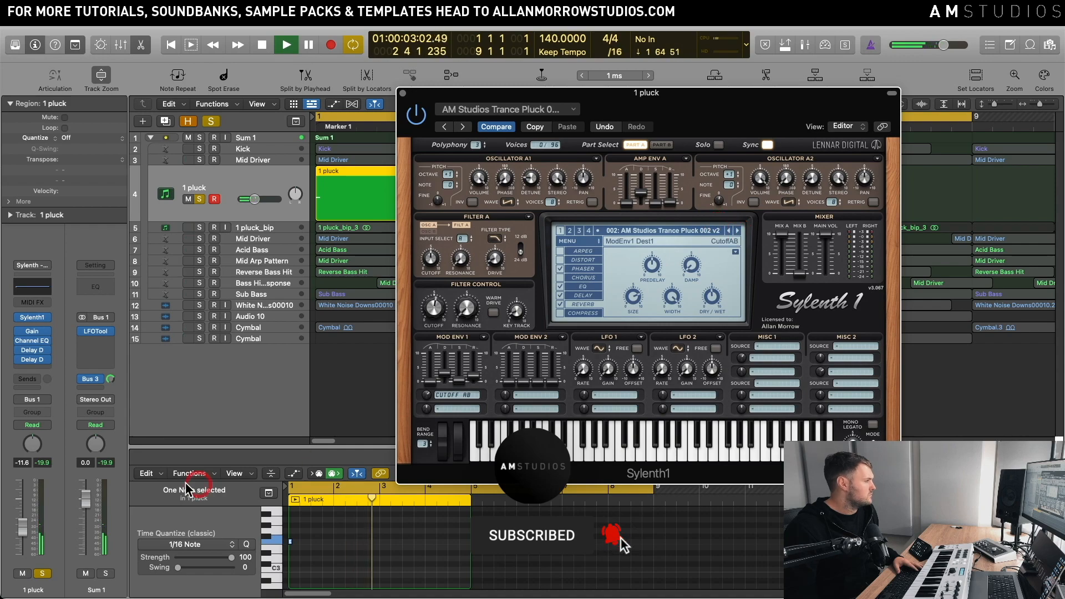
pyautogui.press('space')
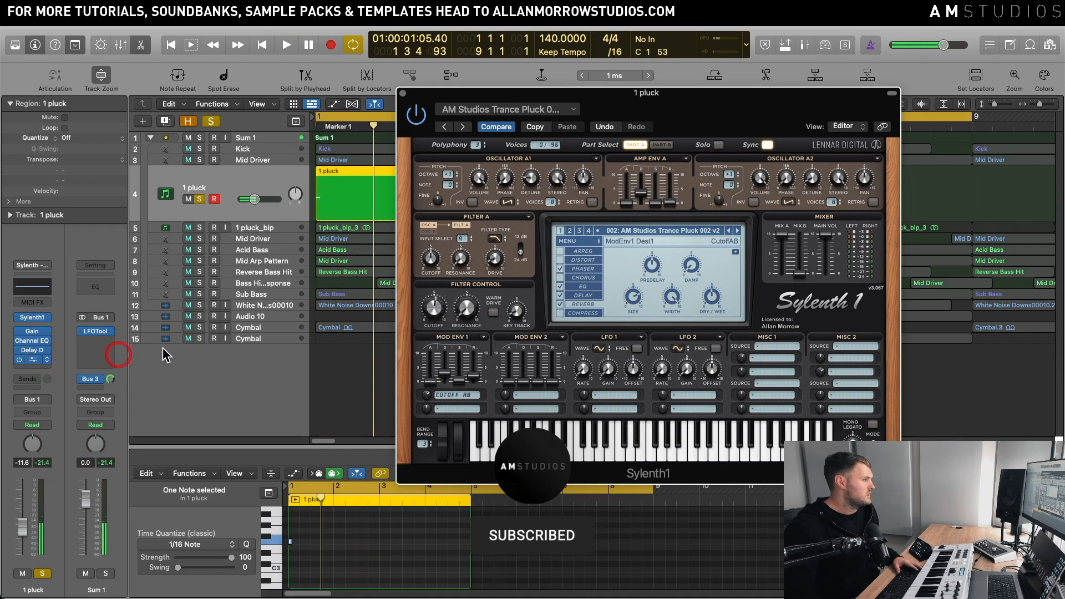
# Step: Load the 1\4 Alternating Pan preset in the last Delay Designer on 1 pluck, audition it, and close both plug-in windows
pyautogui.click(33, 359)
pyautogui.moveTo(746, 312); pyautogui.dragTo(740, 265)
pyautogui.click(622, 298)
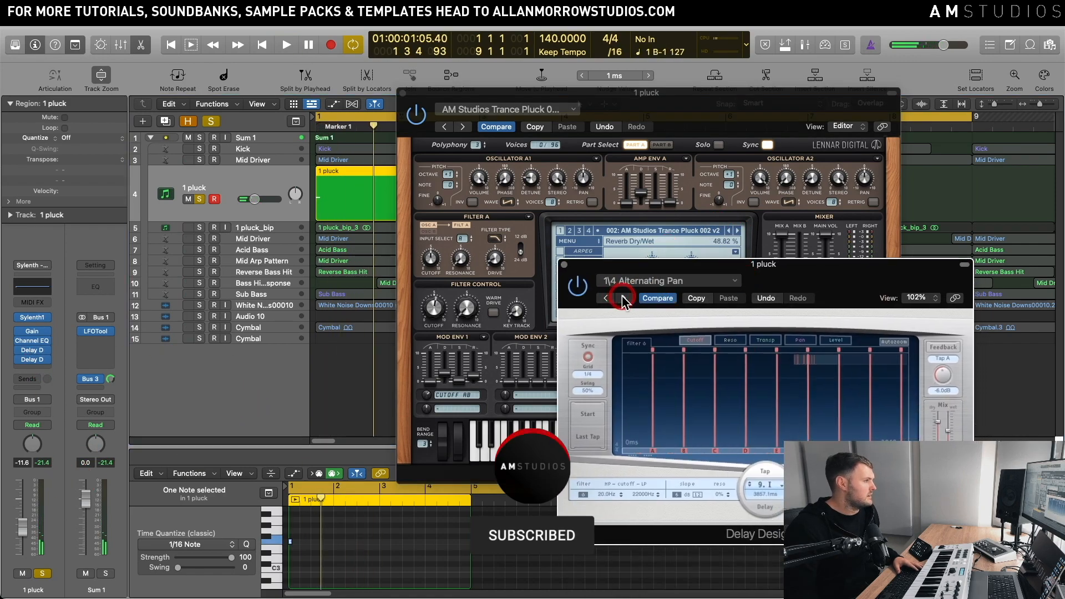
pyautogui.press('space')
pyautogui.click(271, 251)
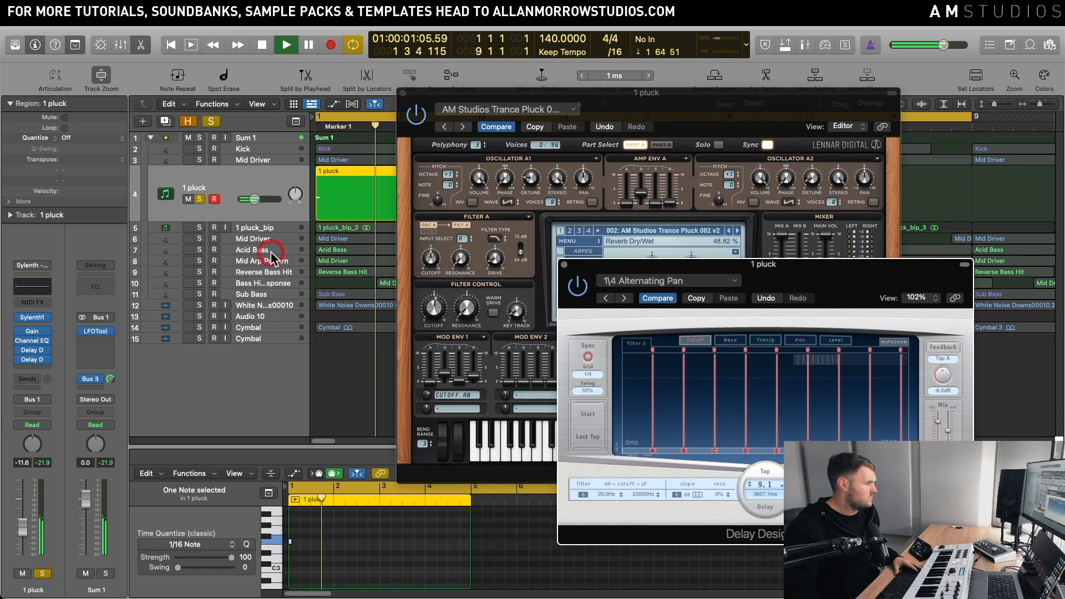
pyautogui.click(565, 265)
pyautogui.click(400, 99)
# Step: Bounce the 1 pluck region in place to a new track named 1 pluck_bip with normalizing on, and solo it instead of 1 pluck
pyautogui.click(244, 185)
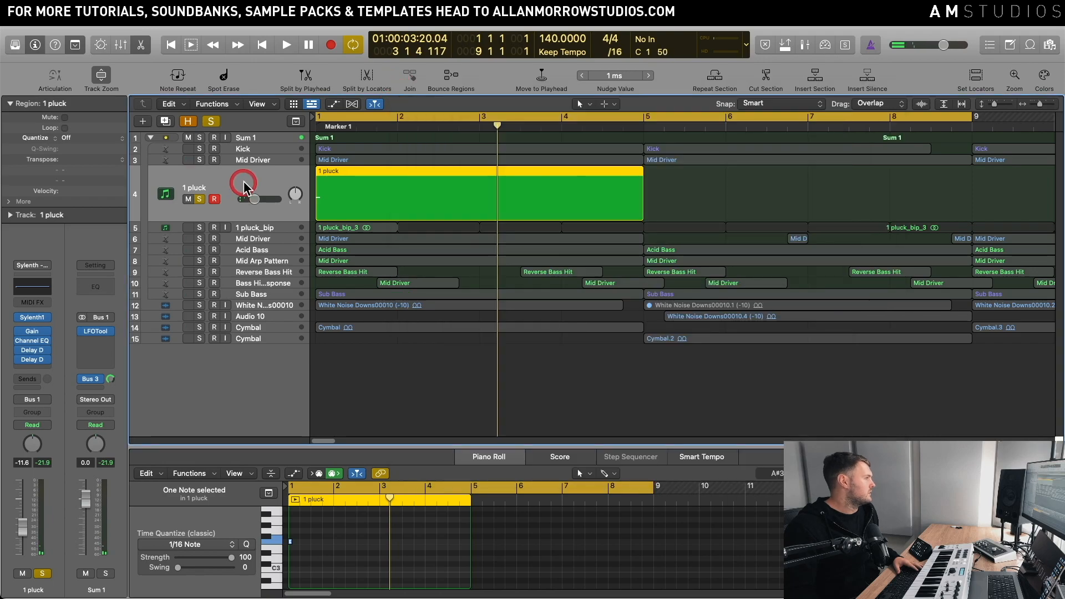
pyautogui.hotkey('ctrl', 'b')
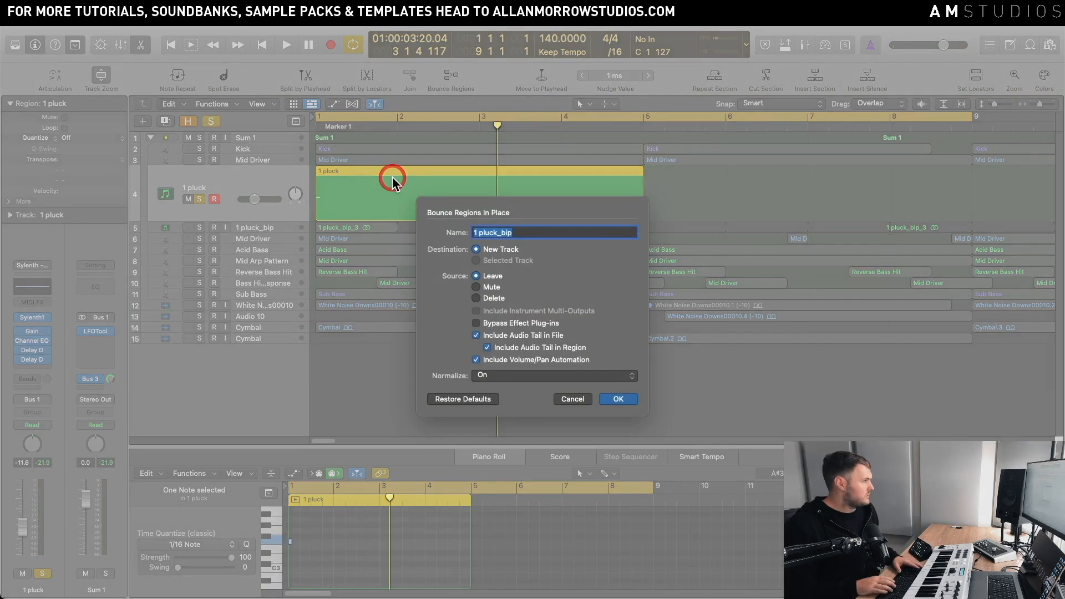
pyautogui.press('Return')
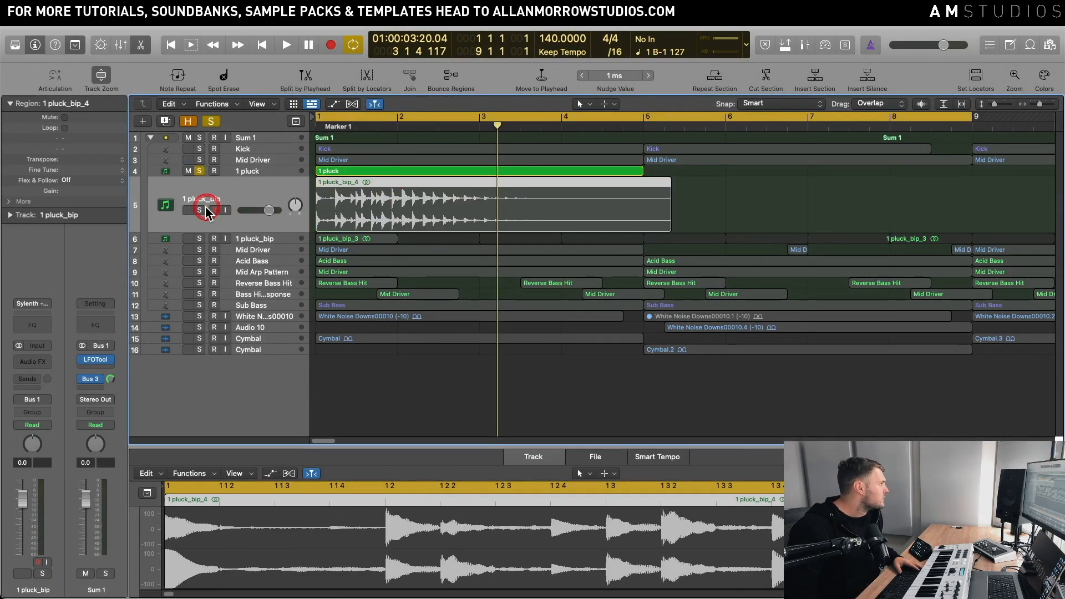
pyautogui.click(198, 172)
pyautogui.click(198, 210)
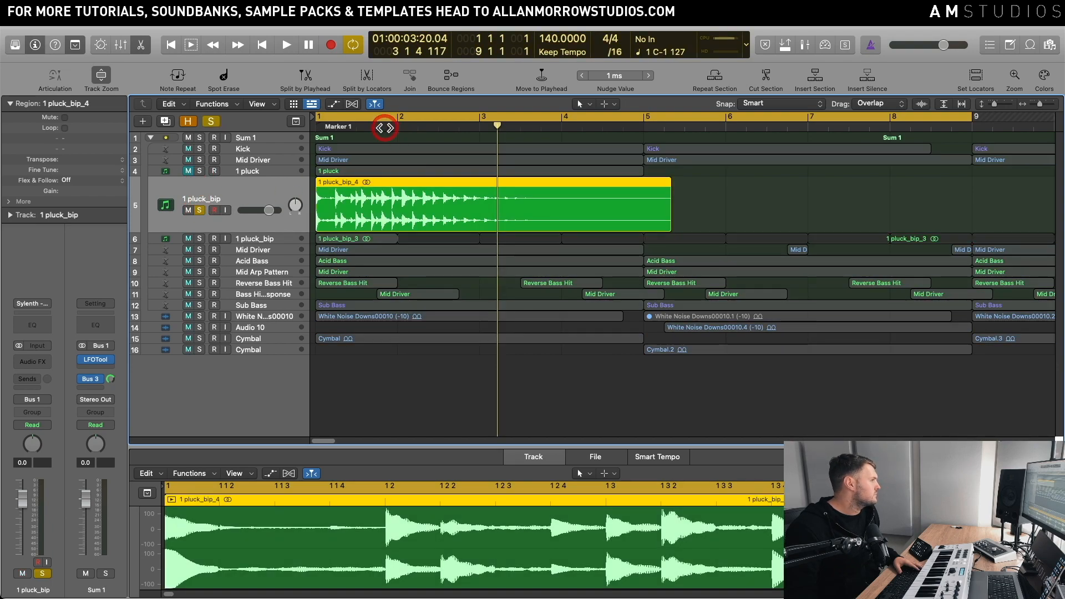
# Step: Set a one-bar cycle range from 1 4 1 1 to 2 4 1 1 over the new bounced region and audition it
pyautogui.click(381, 120)
pyautogui.moveTo(360, 123); pyautogui.dragTo(459, 117)
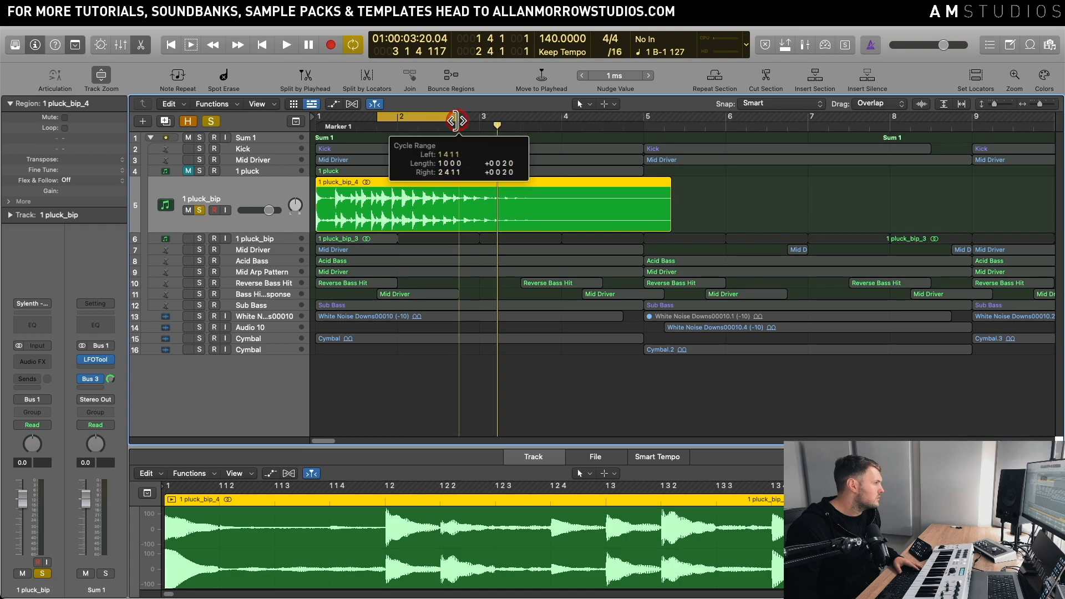
pyautogui.press('space')
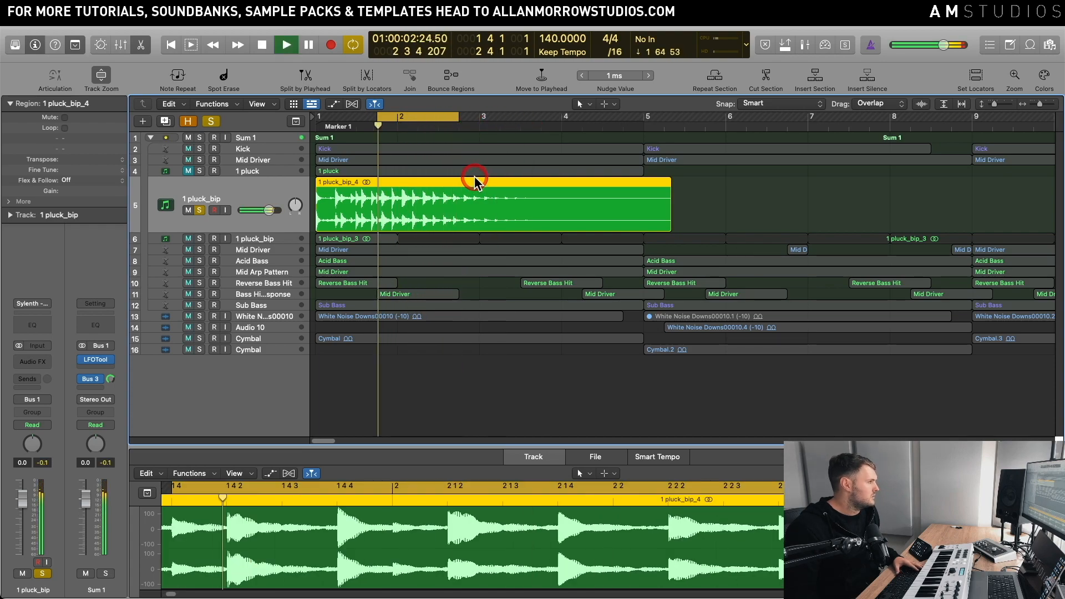
# Step: Shift the one-bar cycle range to 1 3 1 1 through 2 3 1 1 and delete the normalized 1 pluck_bip region with its track
pyautogui.moveTo(405, 118); pyautogui.dragTo(383, 118)
pyautogui.click(216, 211)
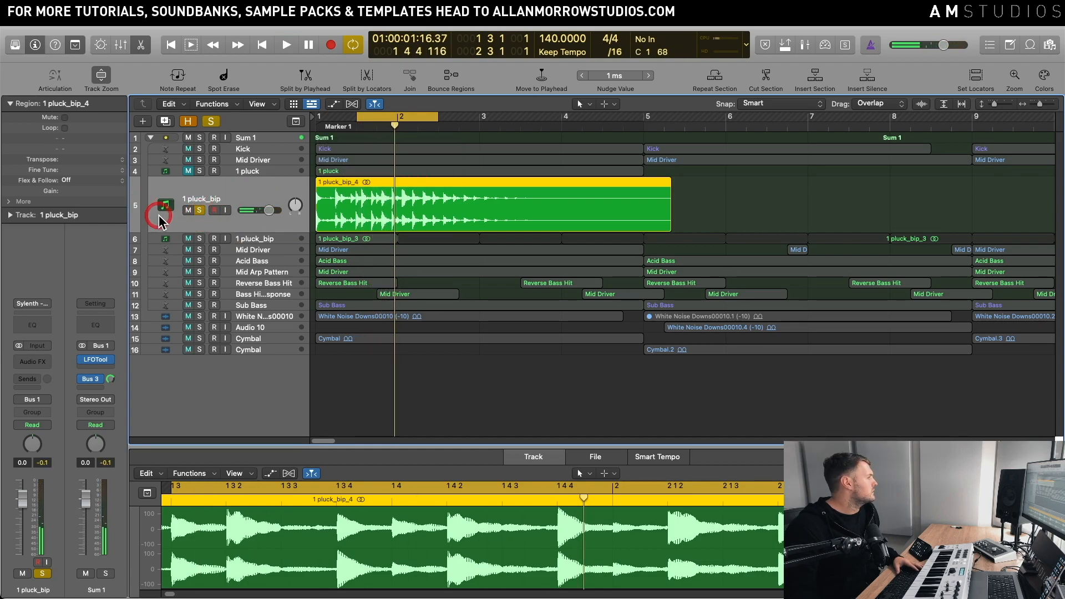
pyautogui.click(189, 212)
pyautogui.press('Delete')
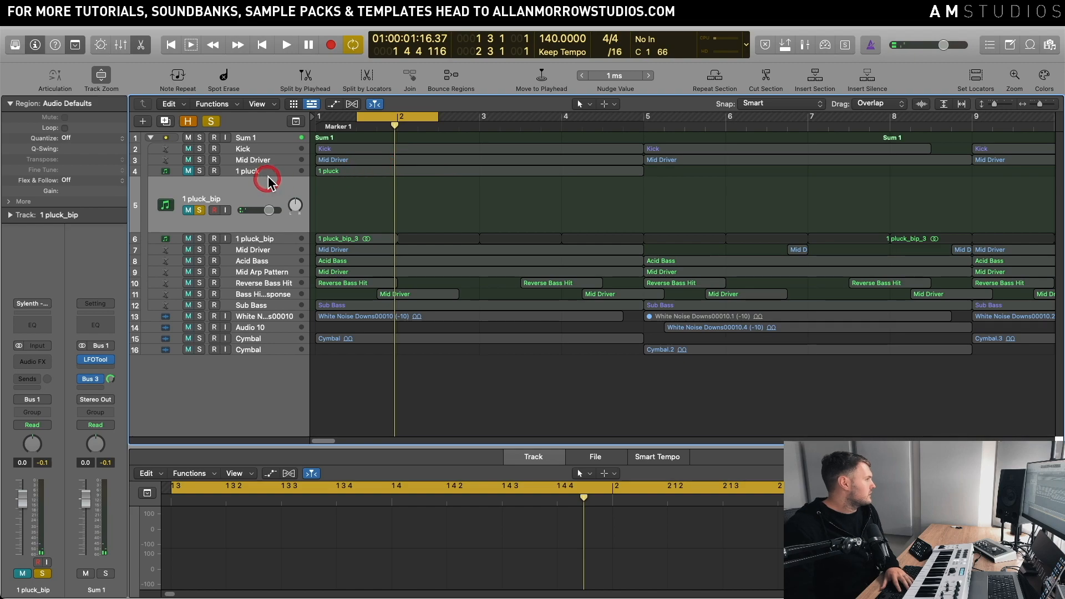
pyautogui.press('Delete')
# Step: Bounce the 1 pluck region in place to a new track named 1 pluck_bip with normalizing off
pyautogui.click(271, 174)
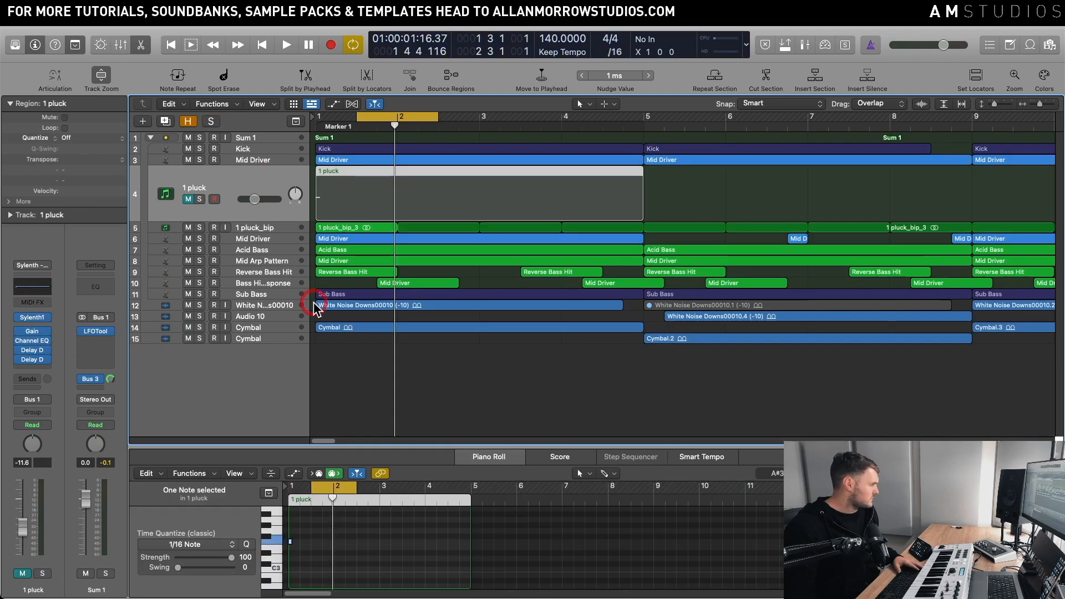
pyautogui.hotkey('ctrl', 'b')
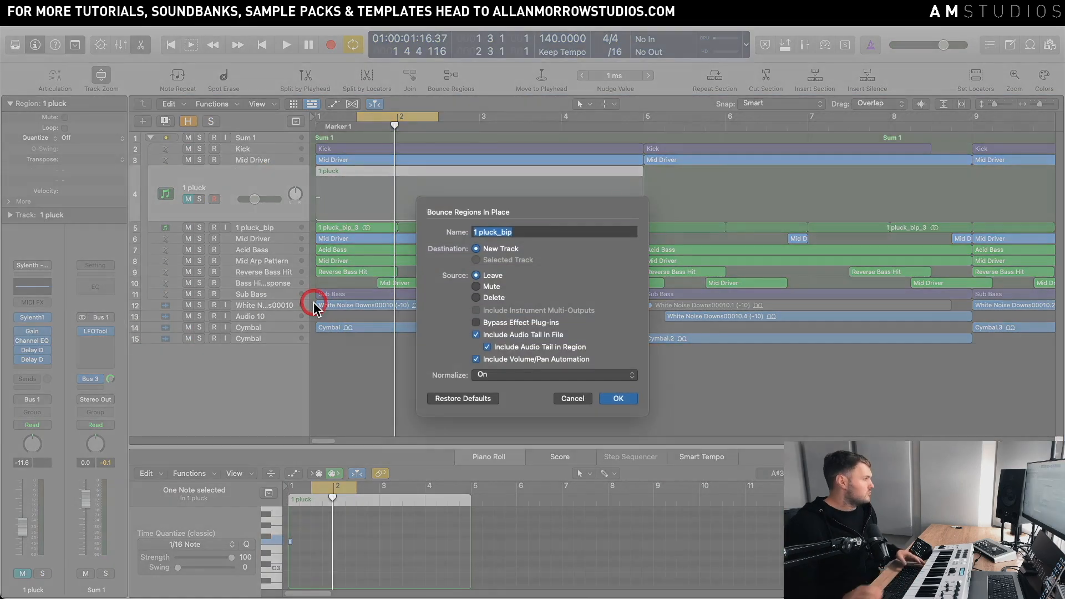
pyautogui.click(505, 375)
pyautogui.click(506, 352)
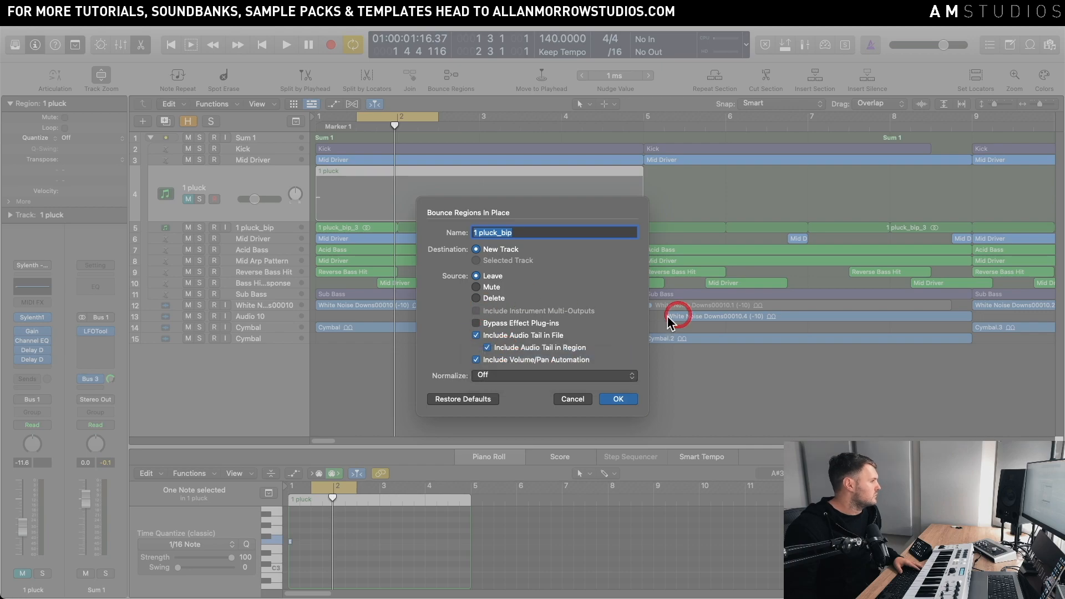
pyautogui.click(616, 398)
# Step: Delete the newly bounced region from the 1 pluck_bip track
pyautogui.click(241, 194)
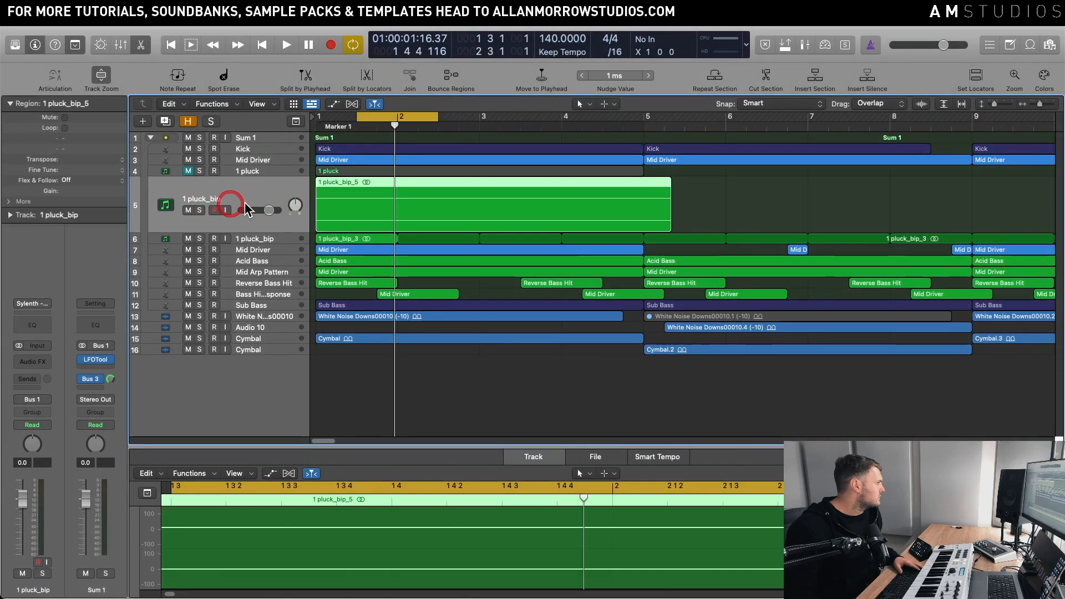
pyautogui.click(488, 206)
pyautogui.press('Delete')
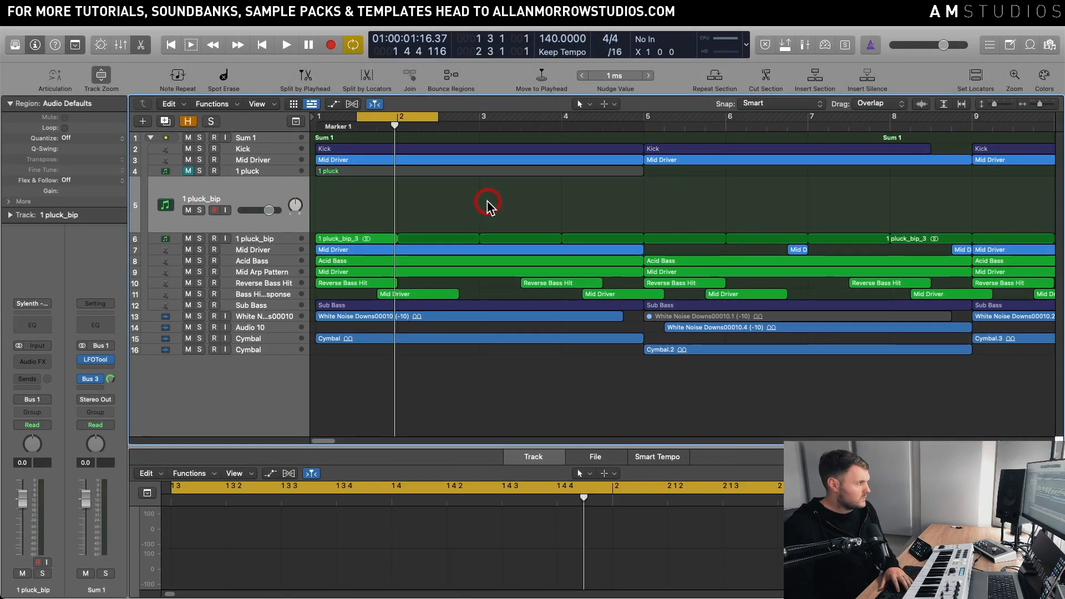
# Step: Set the cycle range from 1 1 1 1 to 3 1 1 1 and audition the 1 pluck track soloed
pyautogui.click(258, 173)
pyautogui.moveTo(401, 129); pyautogui.dragTo(480, 119)
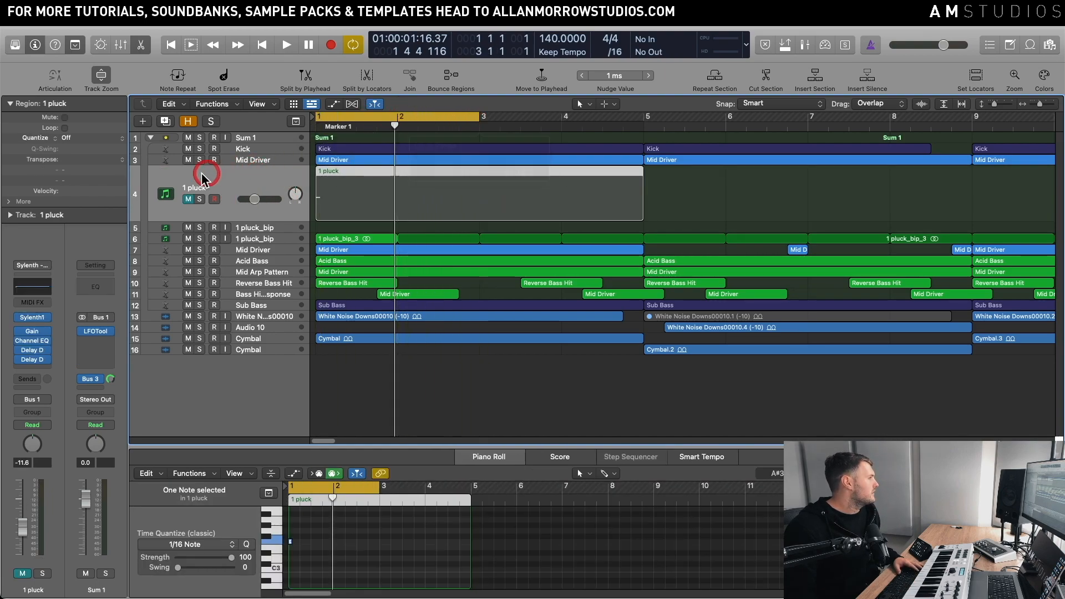
pyautogui.click(200, 199)
pyautogui.press('space')
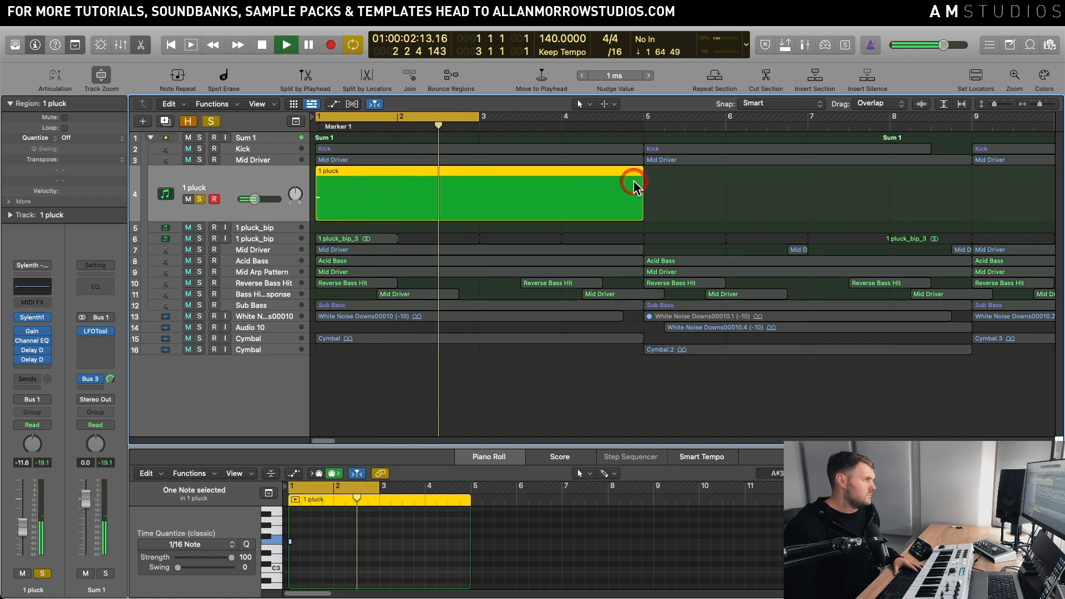
pyautogui.press('space')
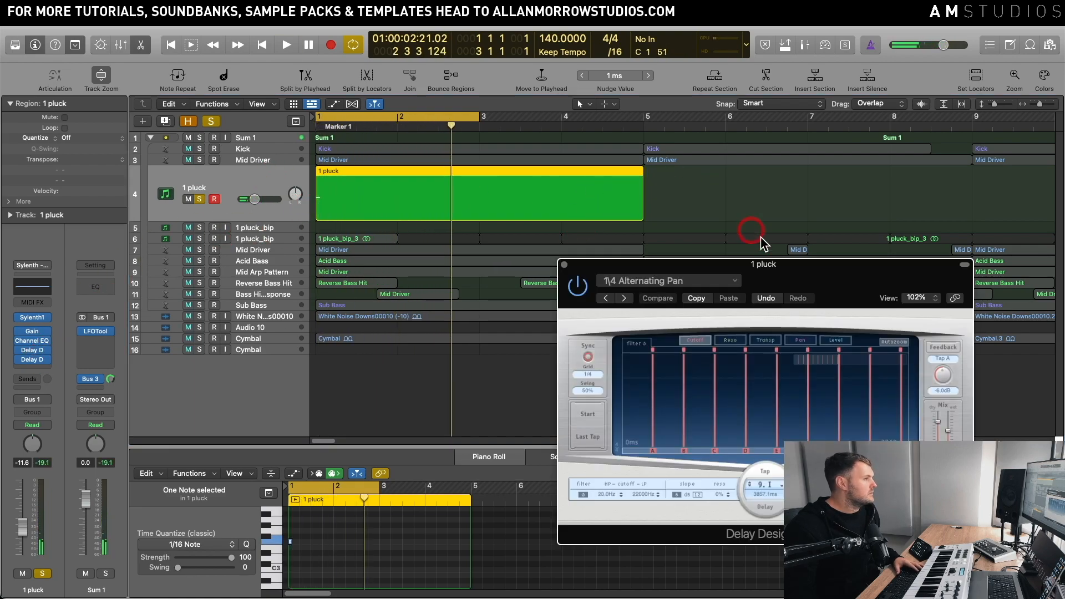
# Step: Audition Complex Filtered presets, including Rush Pattern and Short Reflections, in the Delay Designer on 1 pluck and load Skipping Bands
pyautogui.moveTo(762, 264); pyautogui.dragTo(786, 143)
pyautogui.click(659, 173)
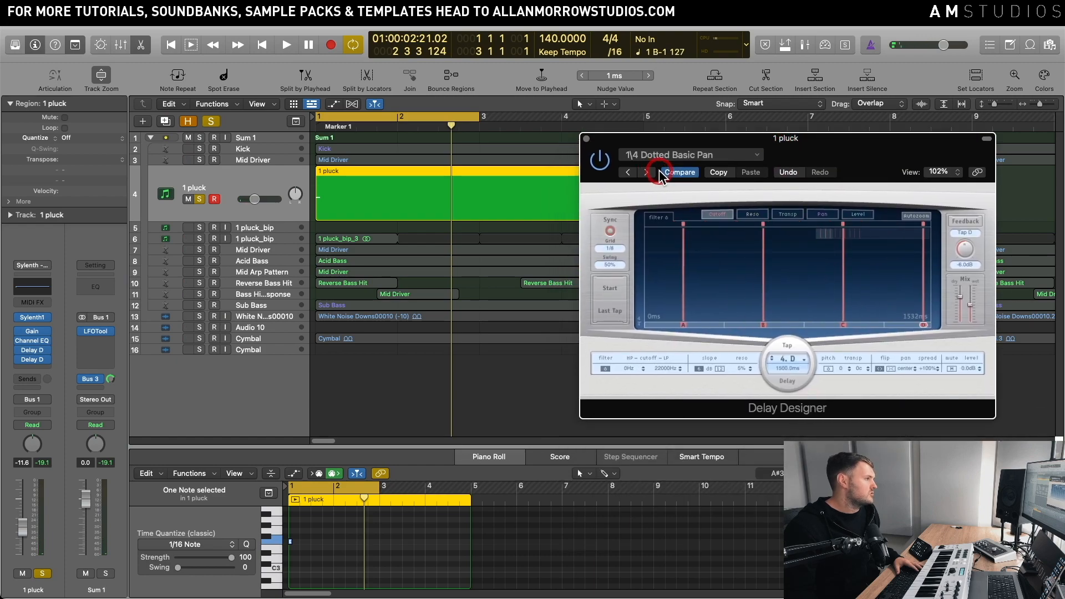
pyautogui.click(700, 156)
pyautogui.moveTo(771, 468)
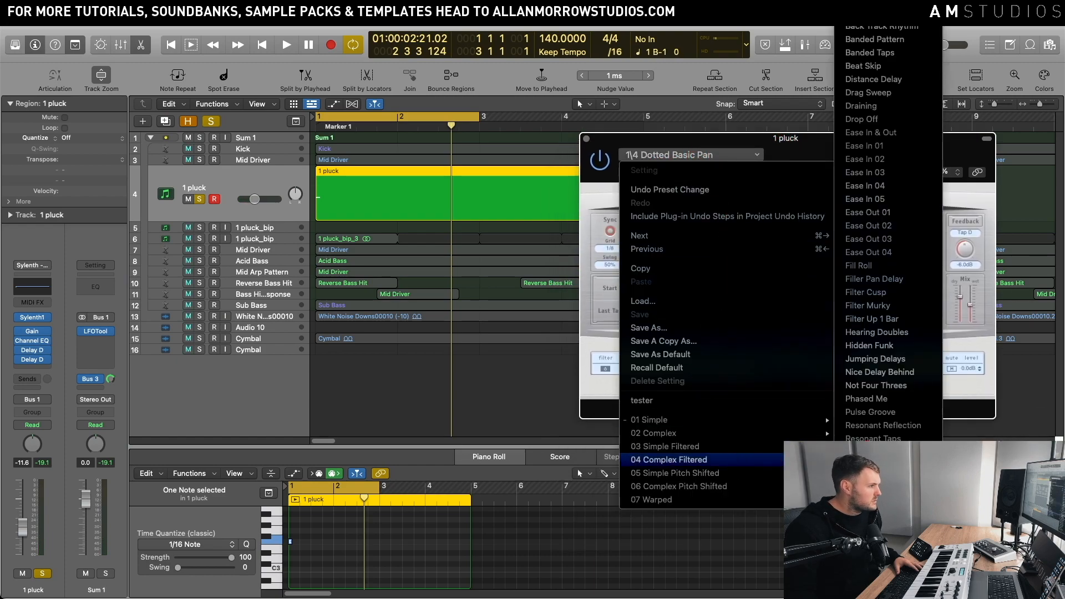
pyautogui.click(877, 452)
pyautogui.click(642, 173)
pyautogui.press('space')
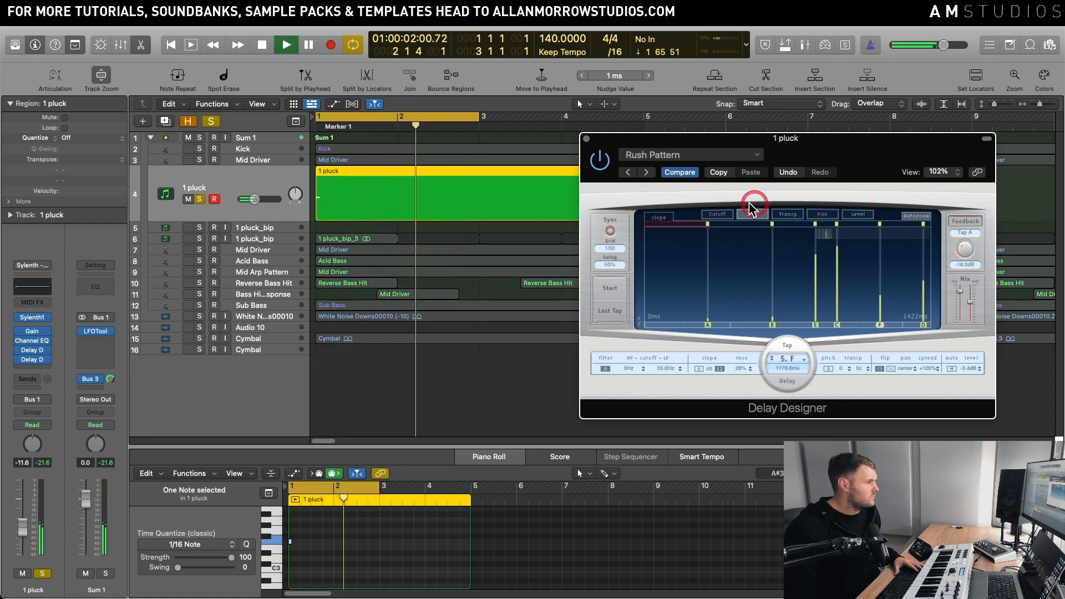
pyautogui.click(646, 173)
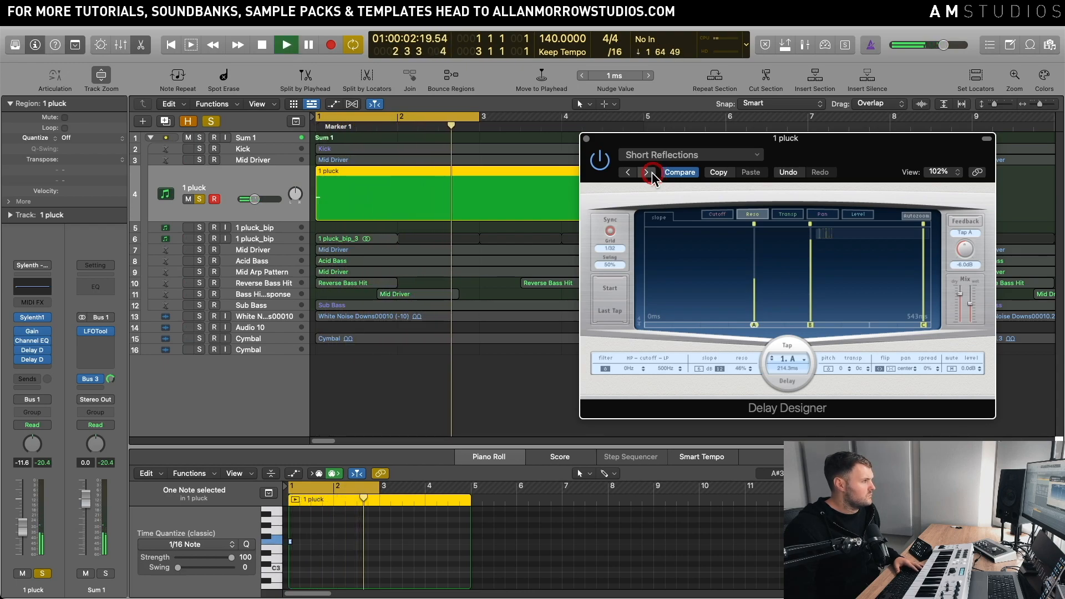
pyautogui.click(647, 173)
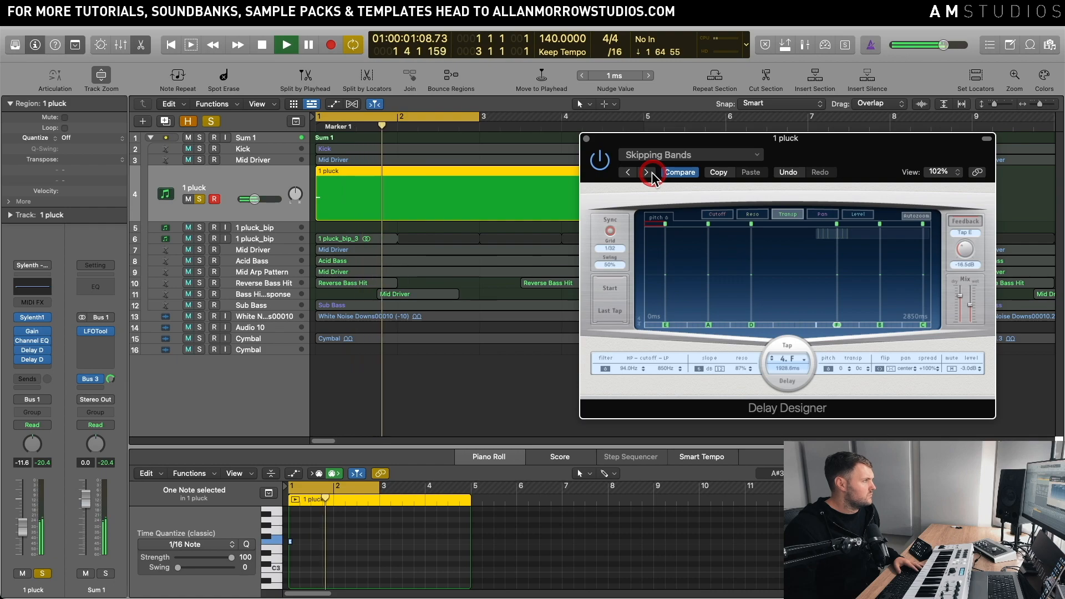
pyautogui.press('space')
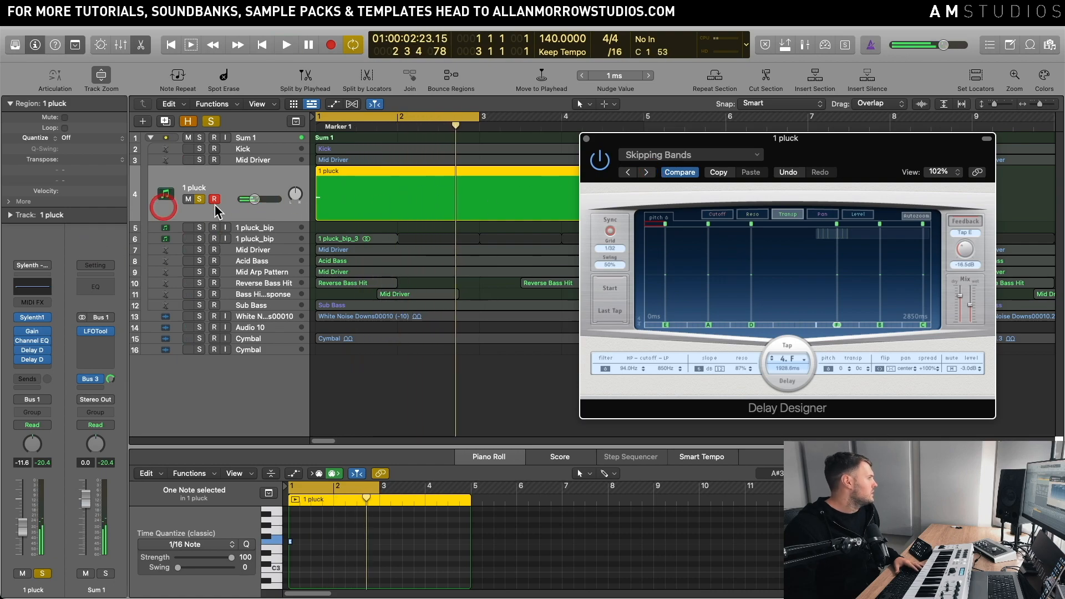
# Step: Bounce the 1 pluck region in place to a new 1 pluck_bip track, close Delay Designer, and solo the bounced track instead of 1 pluck
pyautogui.click(361, 208)
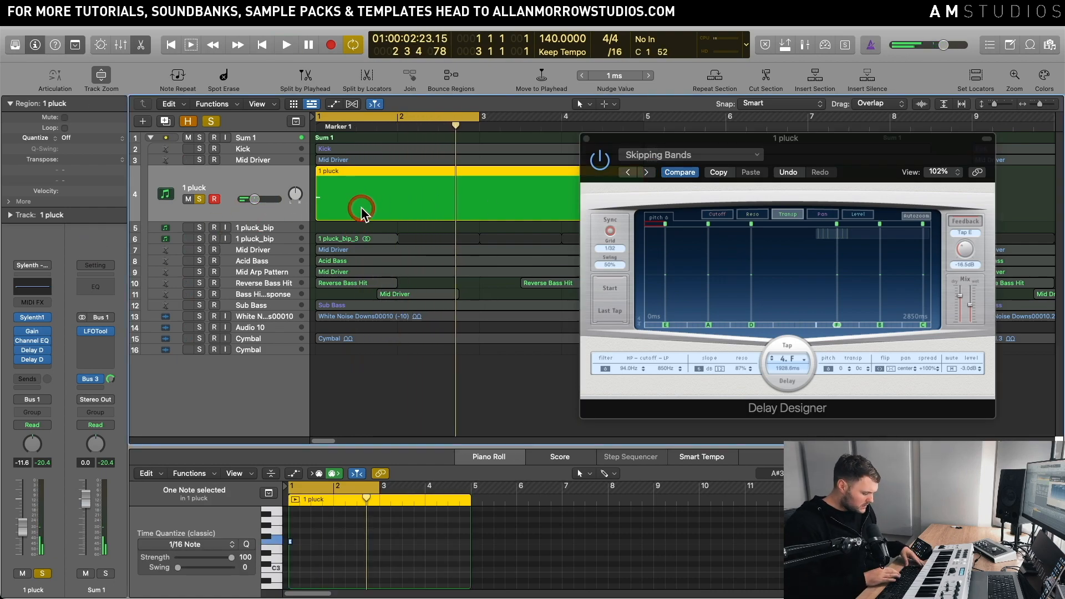
pyautogui.hotkey('ctrl', 'b')
pyautogui.press('Return')
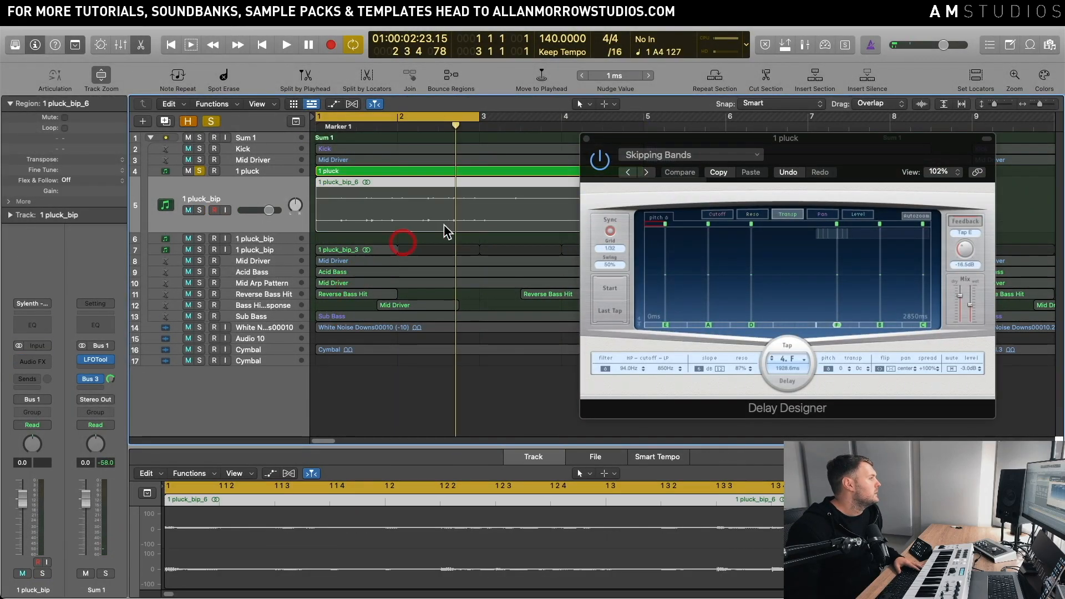
pyautogui.click(586, 139)
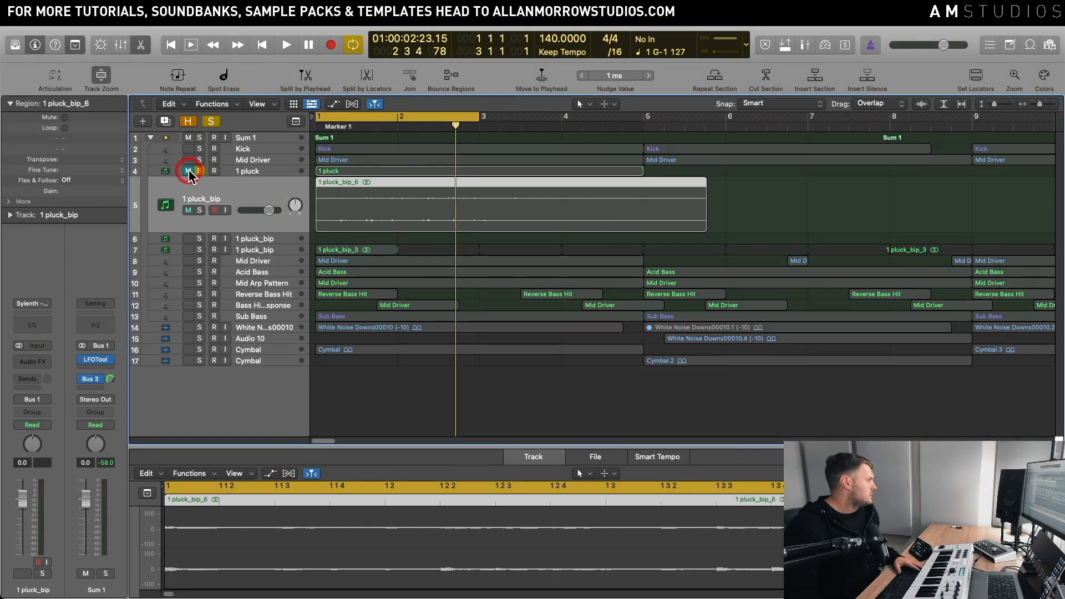
pyautogui.click(199, 171)
pyautogui.click(199, 210)
# Step: Audition the bounced pluck and set a one-bar cycle range over it from 1 3 1 1 to 2 3 1 1
pyautogui.press('space')
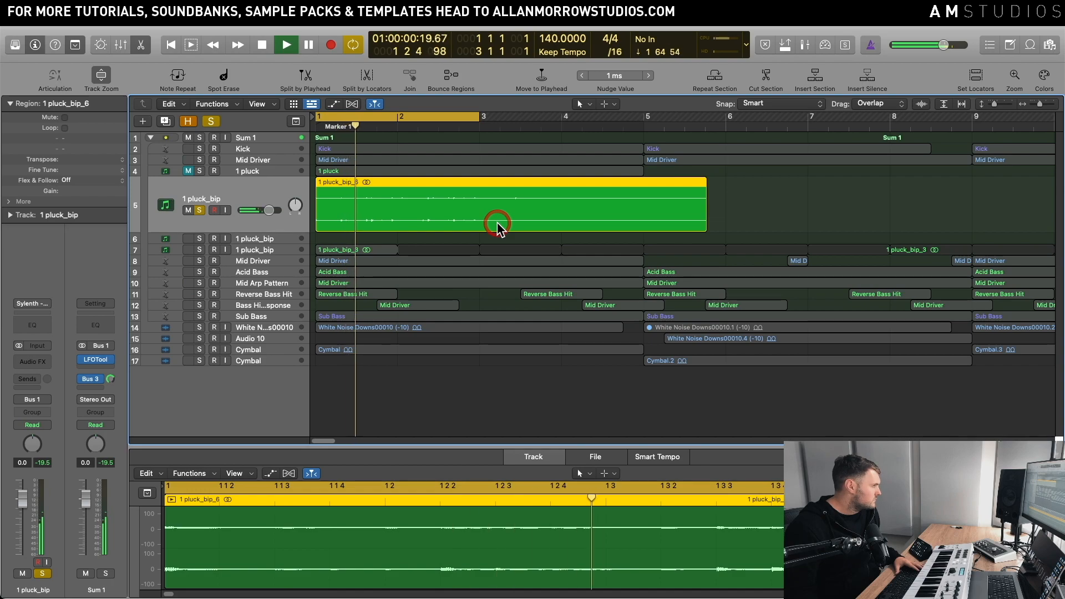
pyautogui.press('space')
pyautogui.moveTo(394, 118); pyautogui.dragTo(436, 118)
pyautogui.moveTo(516, 116); pyautogui.dragTo(439, 142)
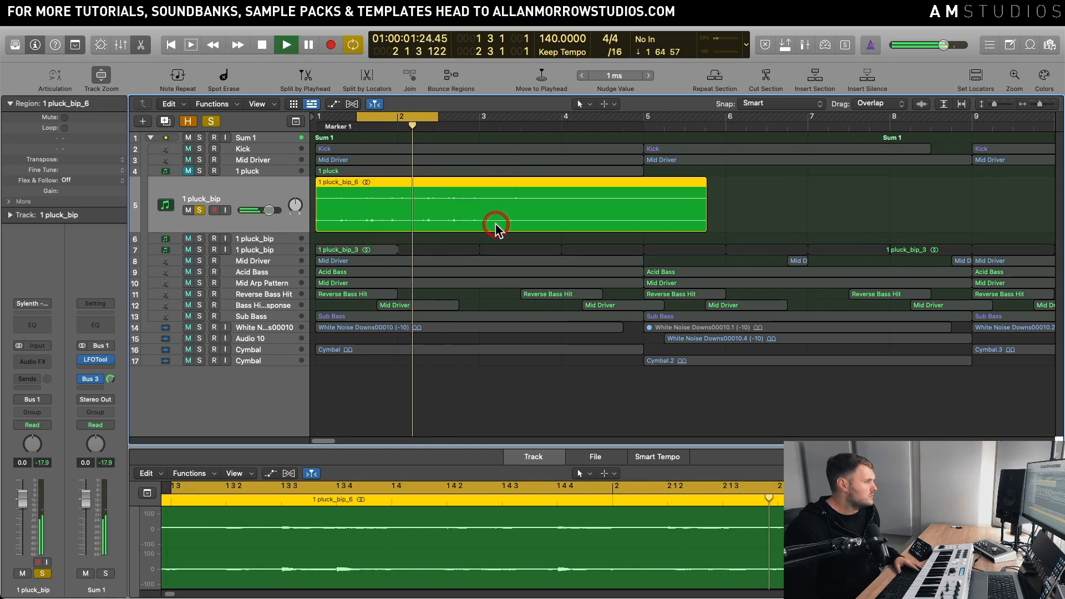
pyautogui.press('space')
# Step: Trim the bounced region to the bar between 1 3 1 1 and 2 3 1 1 and move it to the start of bar 1
pyautogui.moveTo(319, 223); pyautogui.dragTo(360, 222)
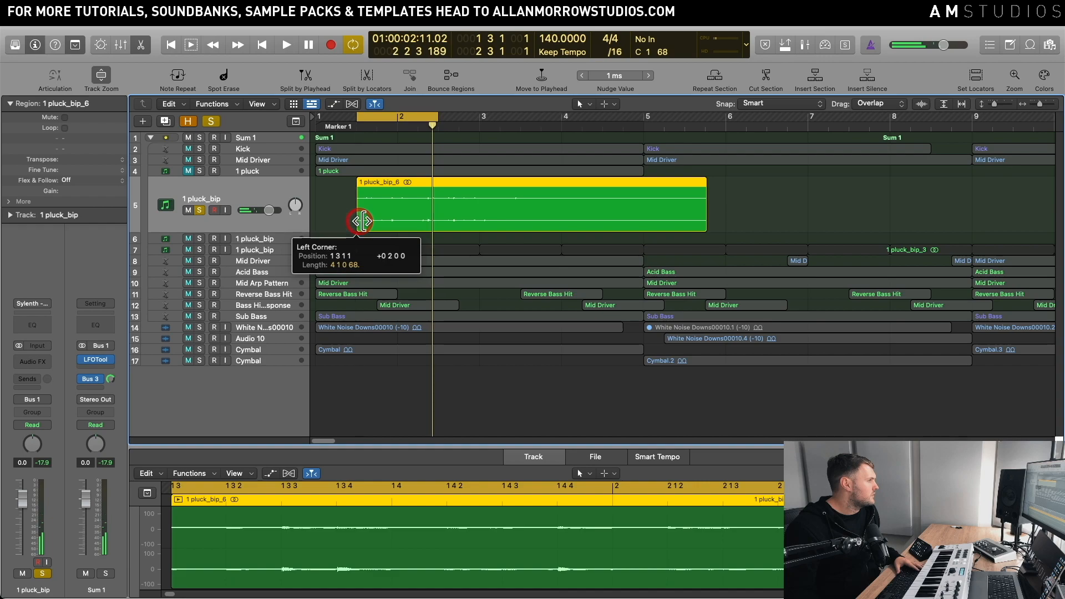
pyautogui.click(738, 225)
pyautogui.moveTo(703, 222); pyautogui.dragTo(438, 217)
pyautogui.click(379, 187)
pyautogui.moveTo(379, 187); pyautogui.dragTo(338, 186)
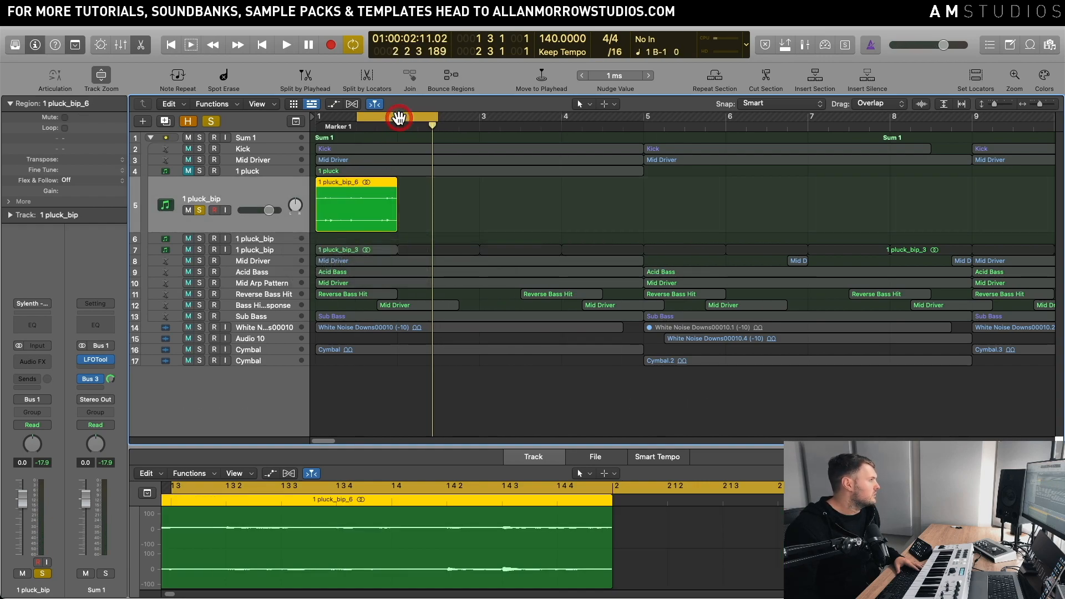
# Step: Loop the one-bar pluck region and set the cycle range from 1 1 1 1 to 6 1 1 1
pyautogui.moveTo(399, 117); pyautogui.dragTo(351, 125)
pyautogui.press('space')
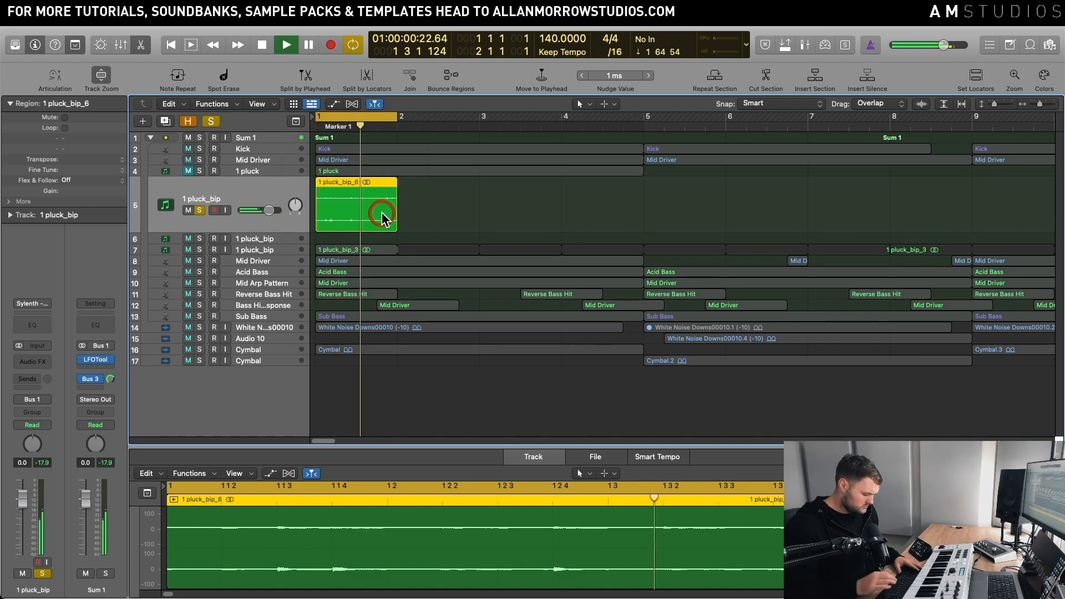
pyautogui.press('l')
pyautogui.moveTo(396, 116); pyautogui.dragTo(726, 118)
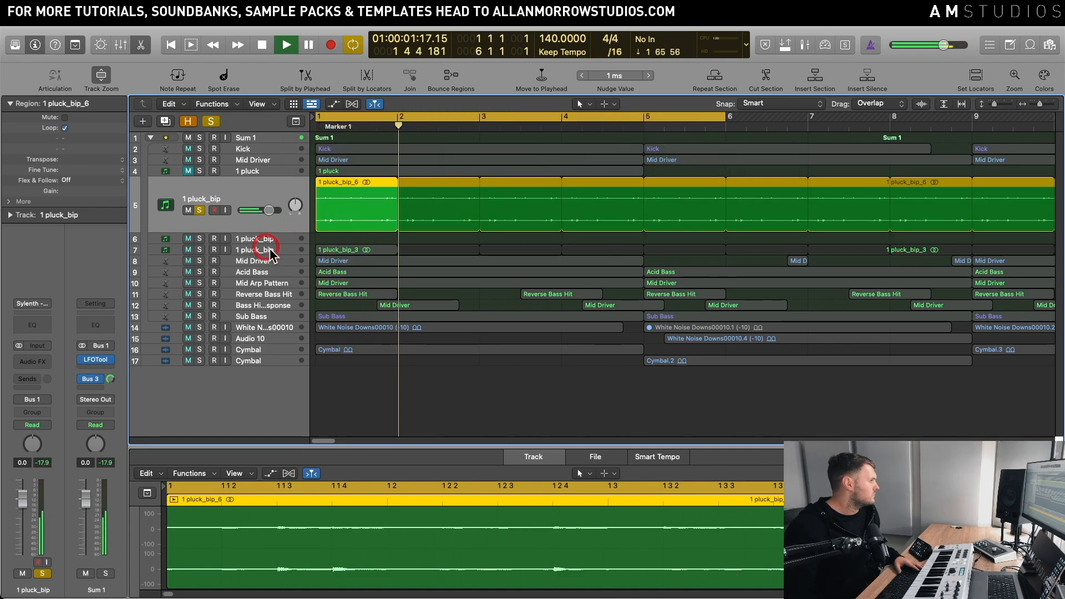
# Step: Compare the looped pluck soloed and in the full mix, and lower its track volume to -6.0 dB
pyautogui.click(200, 210)
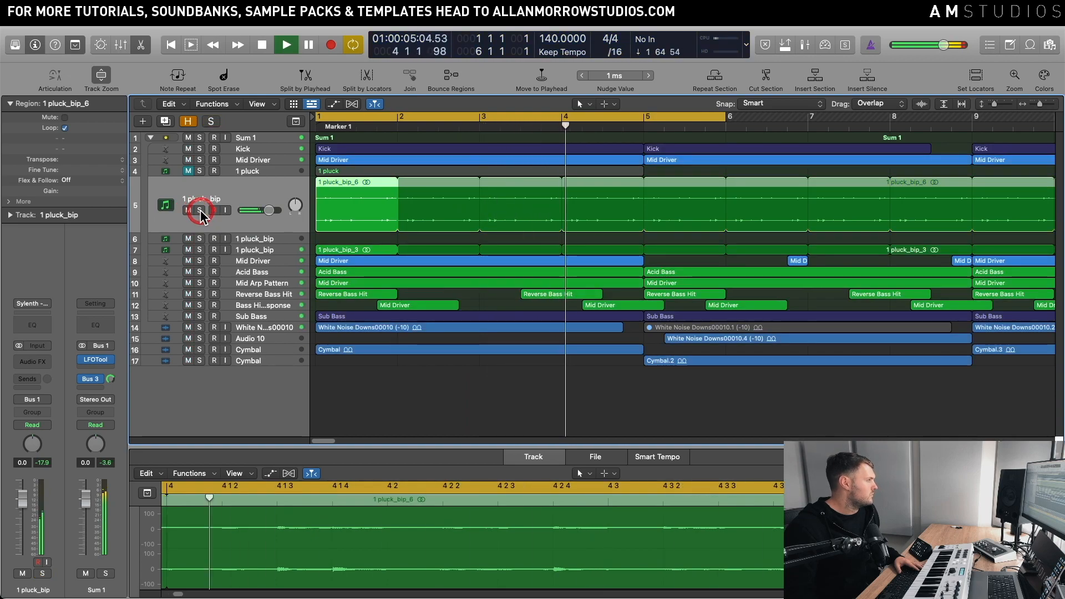
pyautogui.click(201, 210)
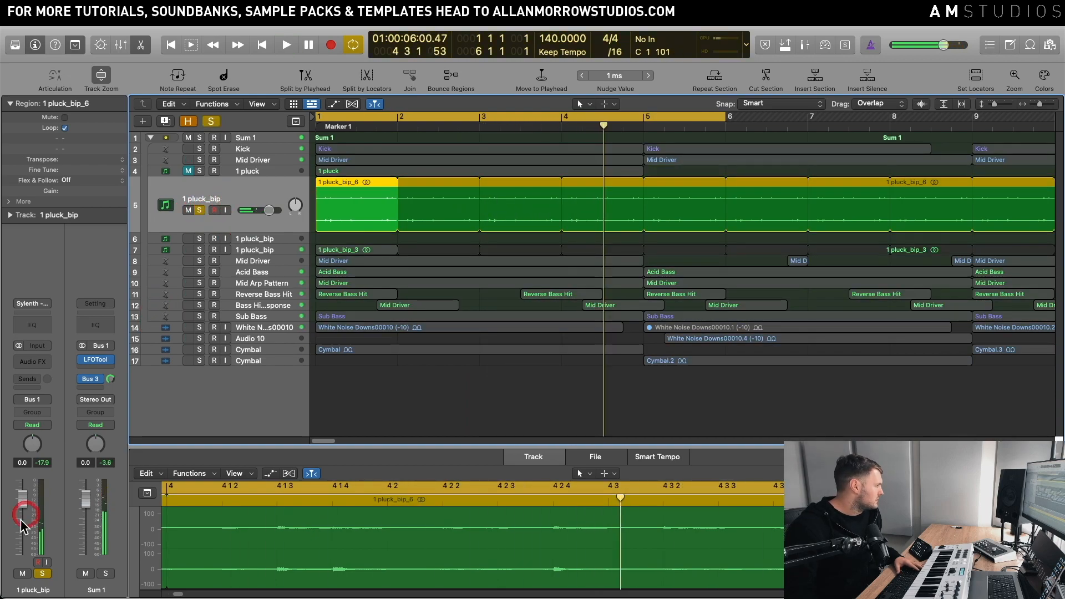
pyautogui.press('space')
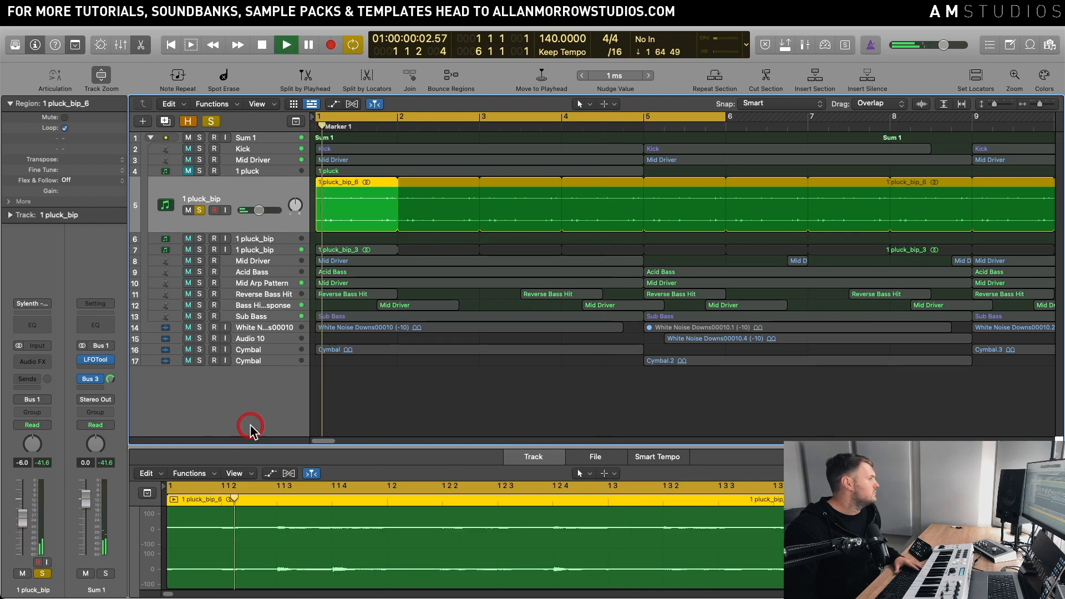
# Step: Audition both looped 1 pluck_bip tracks soloed together, clear all solos, and play the full mix
pyautogui.click(200, 250)
pyautogui.click(446, 235)
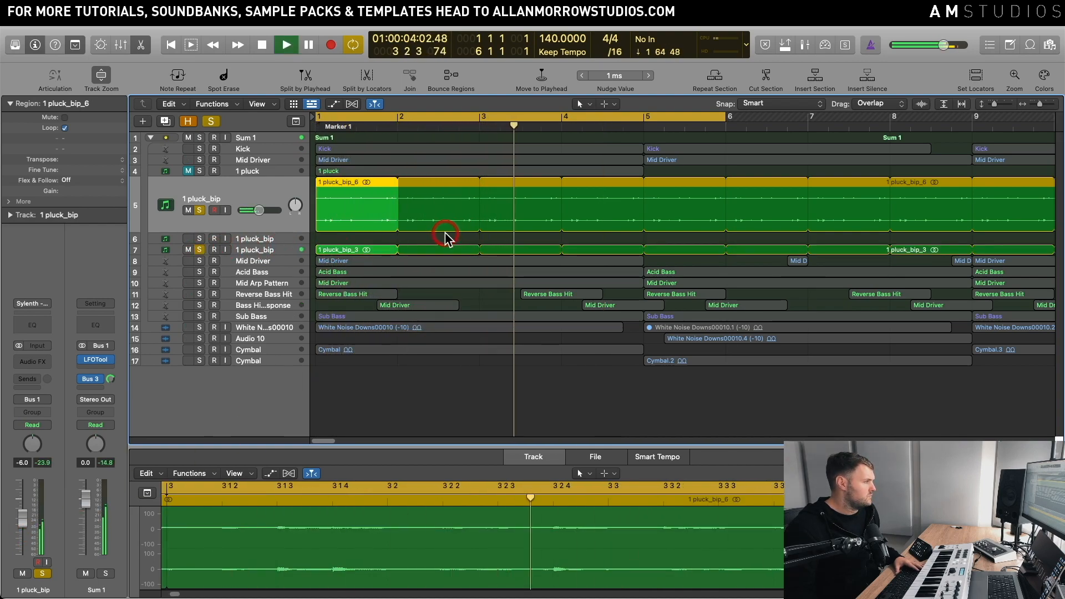
pyautogui.press('space')
pyautogui.click(213, 121)
pyautogui.press('space')
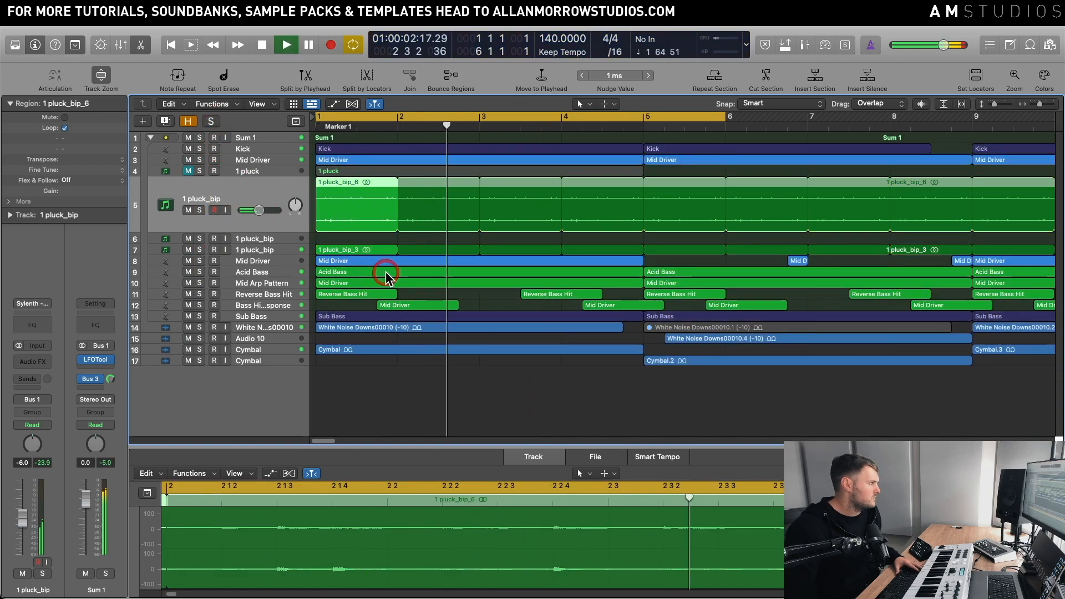
pyautogui.press('space')
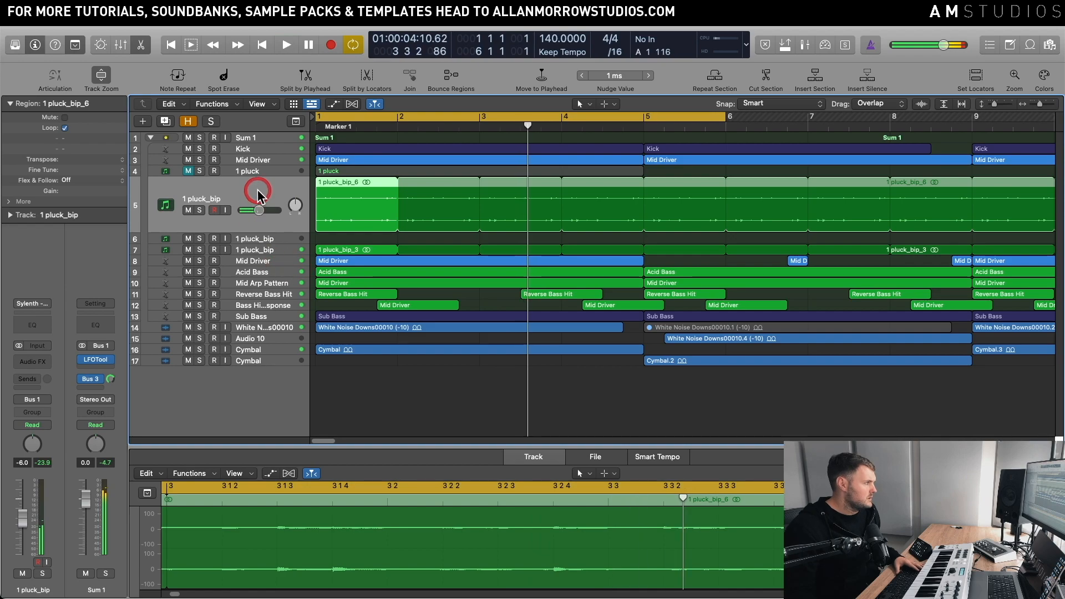
# Step: Solo the 1 pluck_bip track holding 1 pluck_bip_6, insert a stereo Space Designer reverb on it, and play it back
pyautogui.click(200, 211)
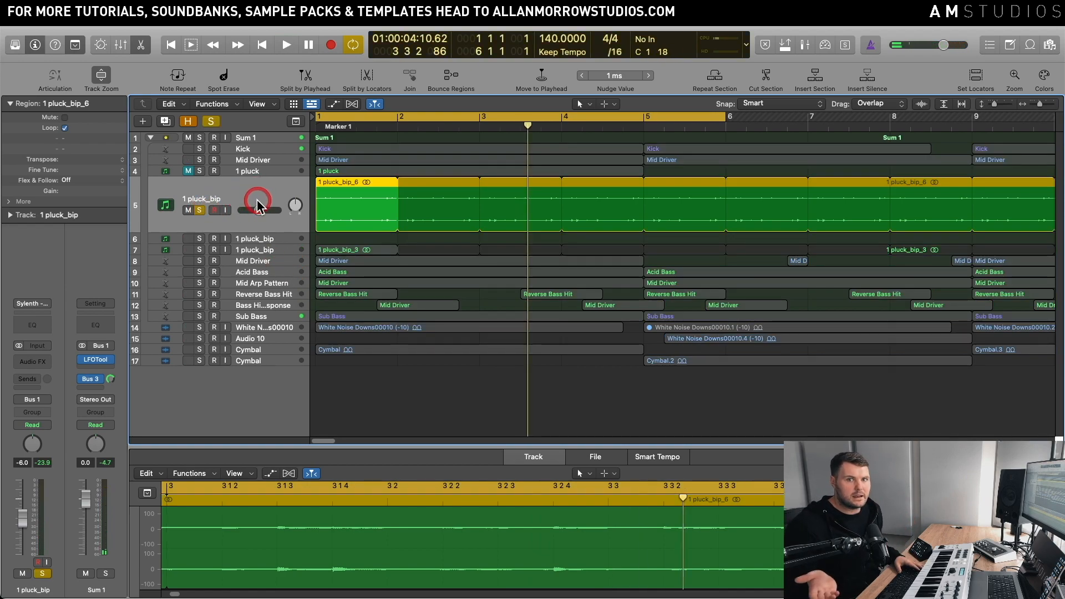
pyautogui.press('Return')
pyautogui.press('space')
pyautogui.click(32, 361)
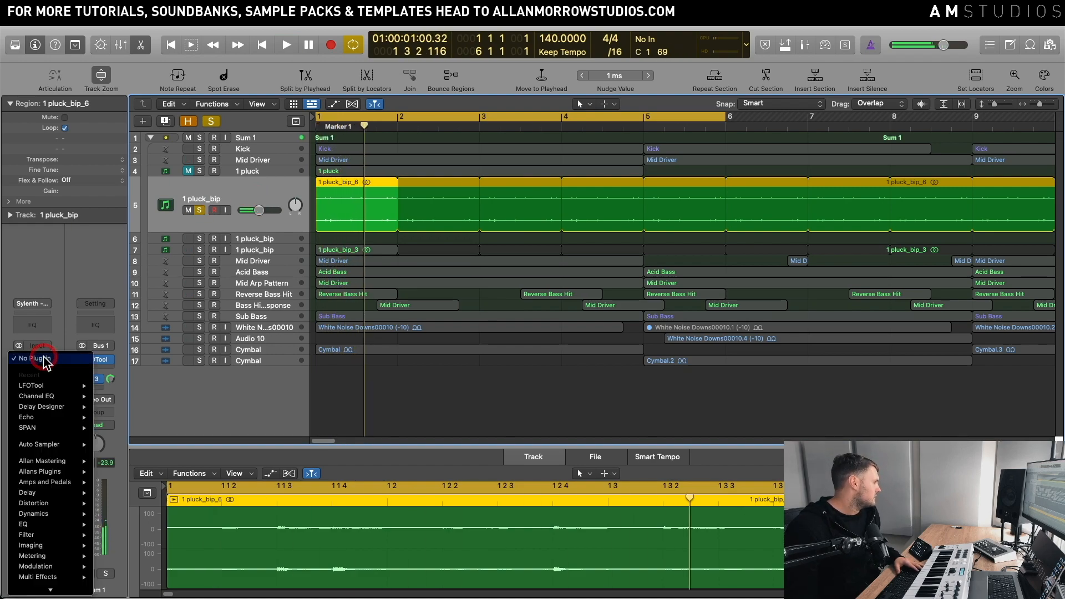
pyautogui.moveTo(66, 427)
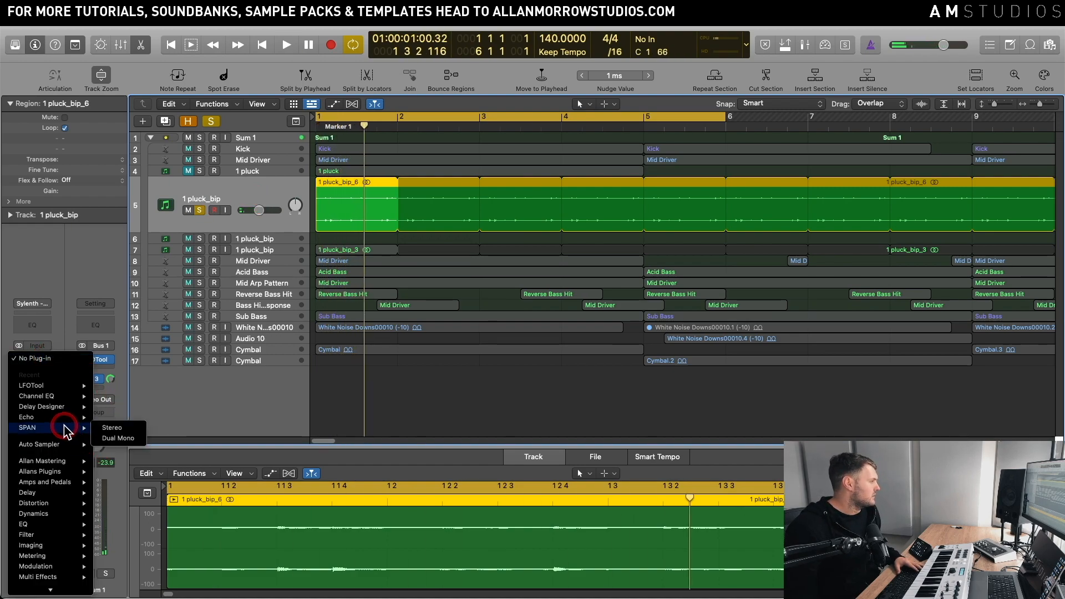
pyautogui.moveTo(70, 531)
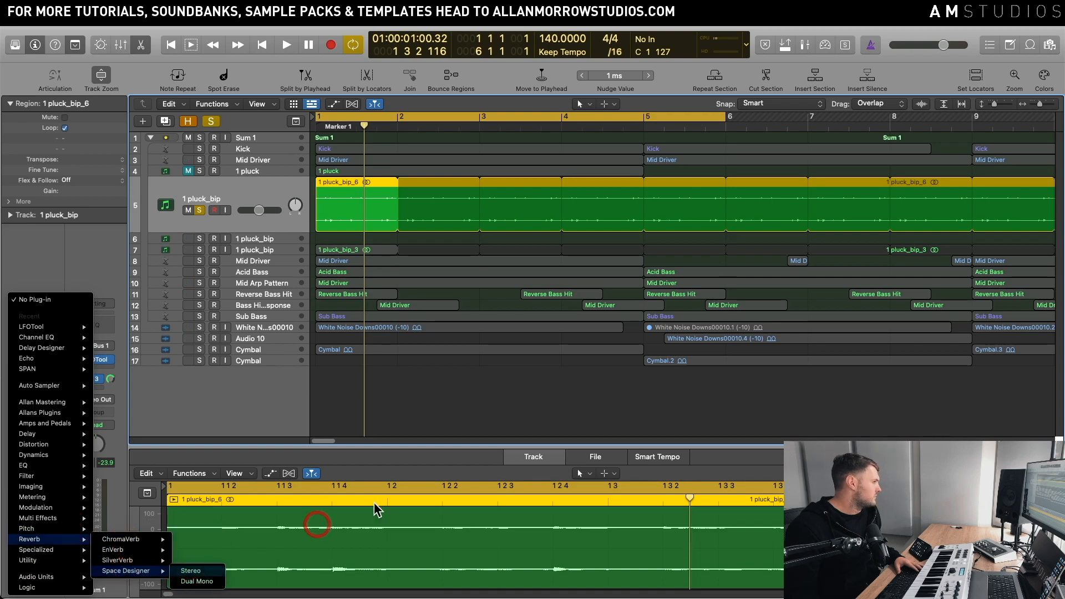
pyautogui.click(191, 570)
pyautogui.moveTo(536, 156); pyautogui.dragTo(727, 157)
pyautogui.press('space')
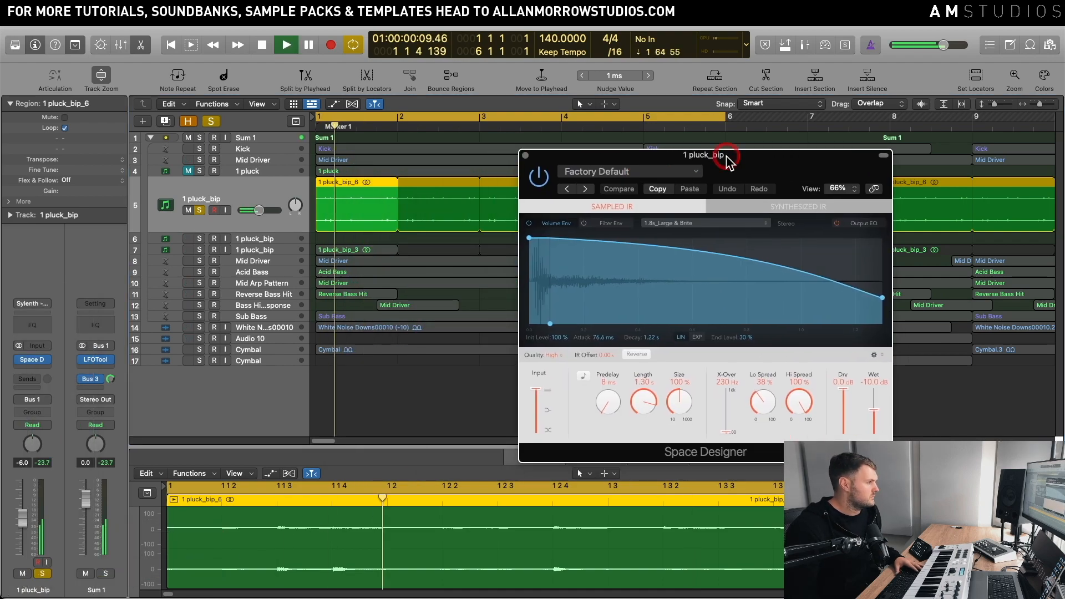
# Step: Audition the reverbed pluck in the full mix and soloed together with the 1 pluck_bip_3 loop
pyautogui.click(263, 317)
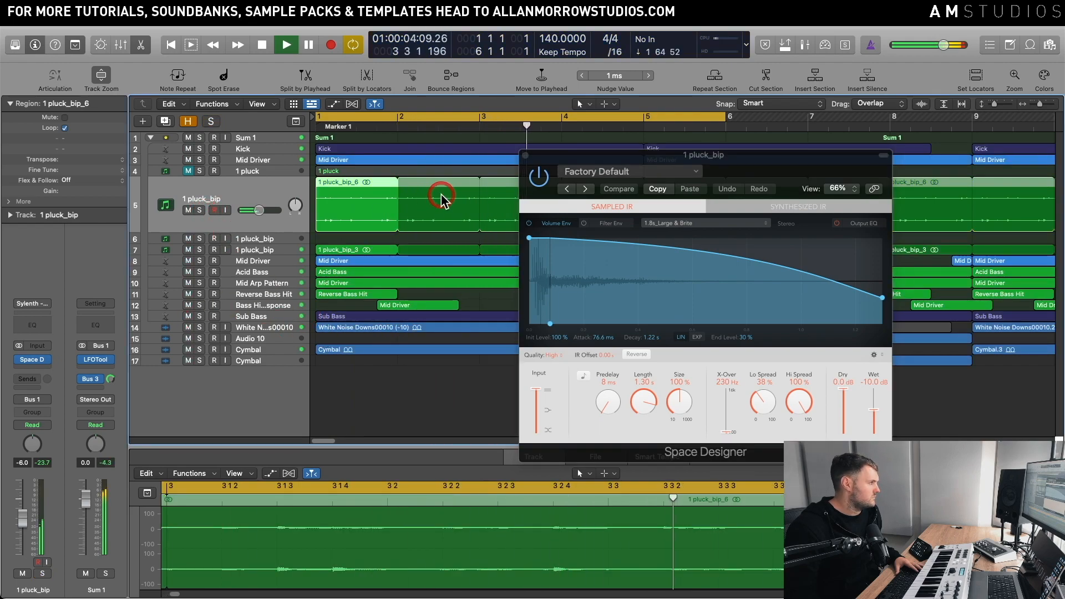
pyautogui.click(525, 155)
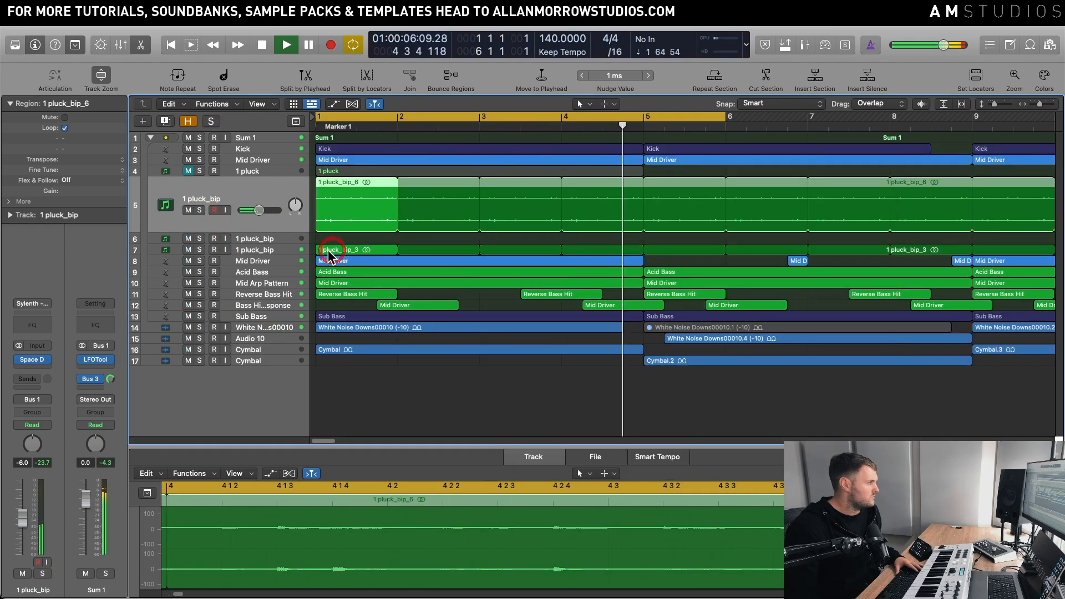
pyautogui.click(205, 251)
pyautogui.click(200, 210)
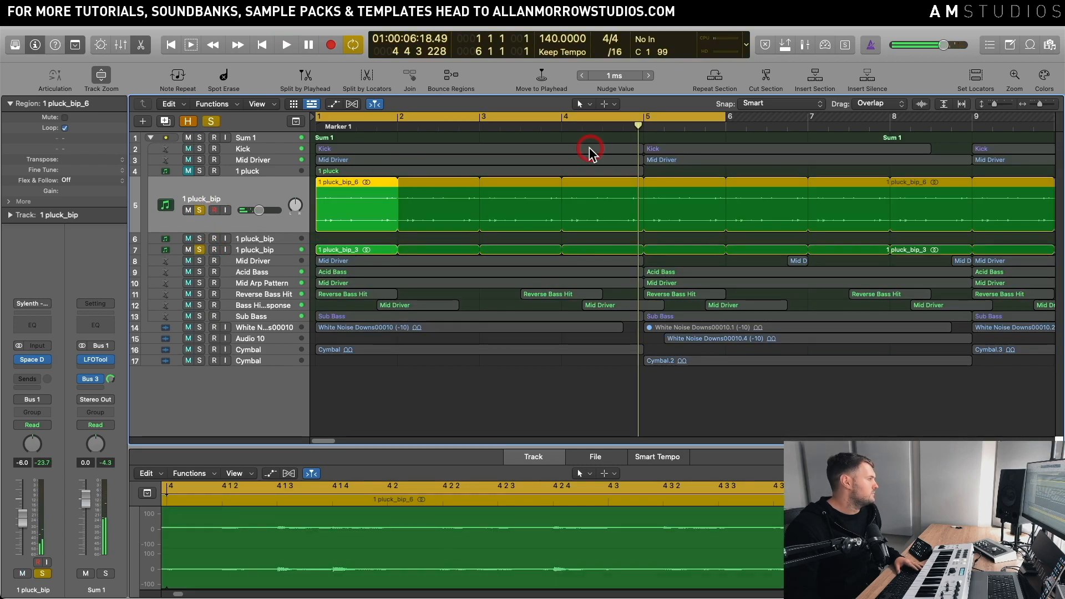
pyautogui.press('space')
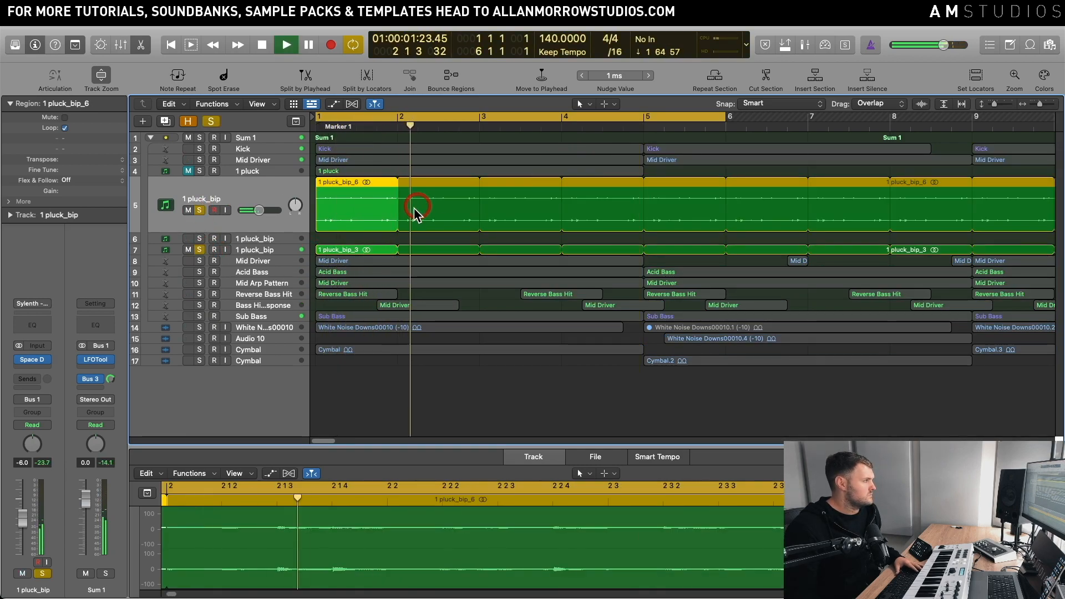
pyautogui.press('space')
# Step: Transpose the looped region 1 pluck_bip_6 by -12 and audition it with the other pluck loop
pyautogui.click(364, 239)
pyautogui.click(380, 208)
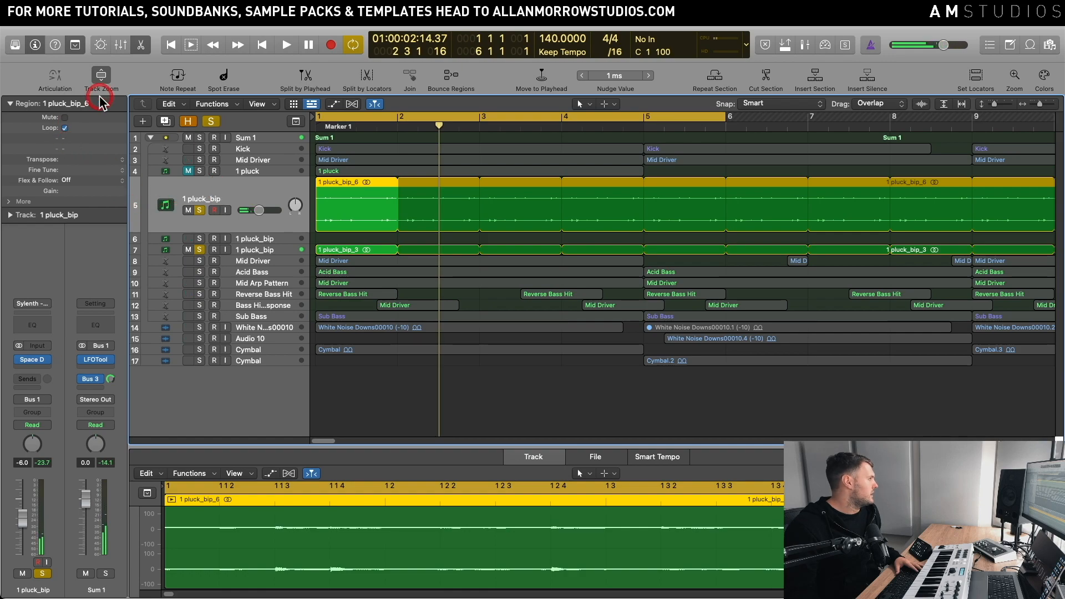
pyautogui.click(50, 167)
pyautogui.moveTo(65, 163); pyautogui.dragTo(66, 190)
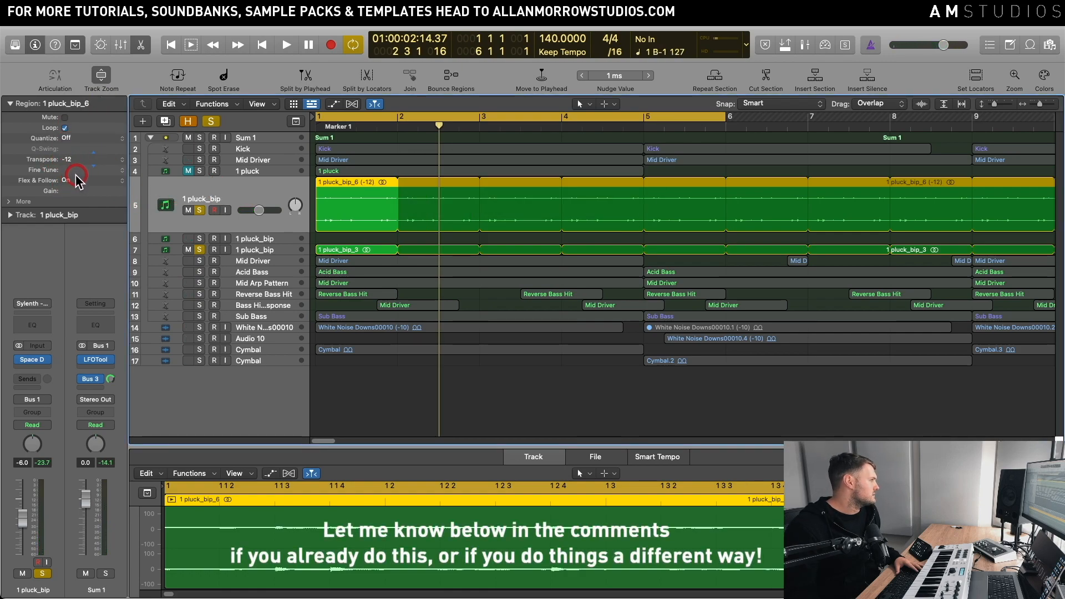
pyautogui.press('space')
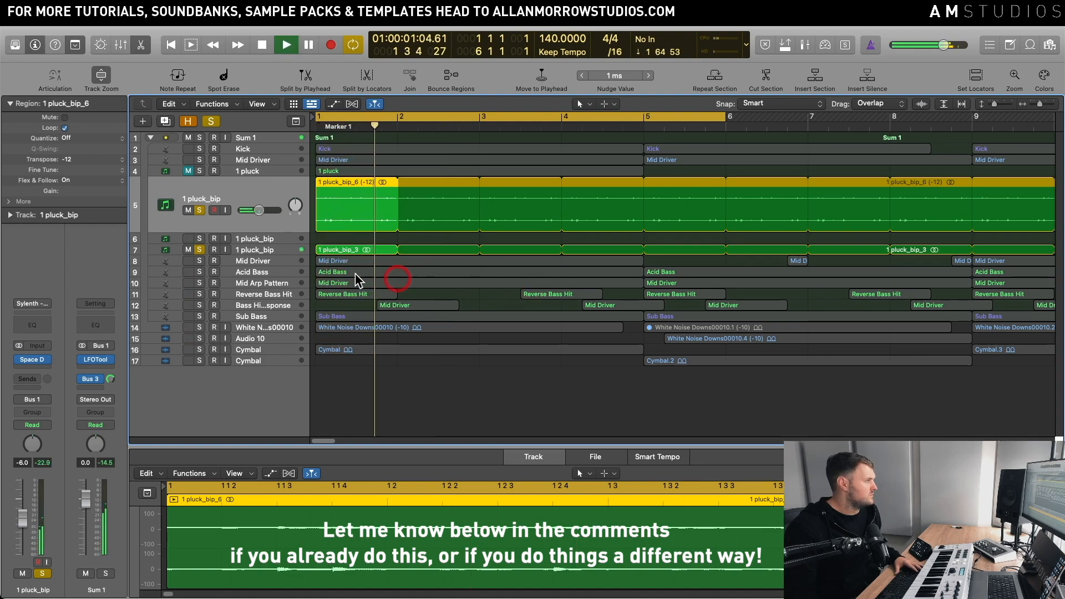
pyautogui.press('space')
# Step: Isolate the transposed pluck by unsoloing the 1 pluck_bip_3 track, and raise its track volume to -3.8 dB during playback
pyautogui.click(203, 248)
pyautogui.click(187, 251)
pyautogui.click(201, 249)
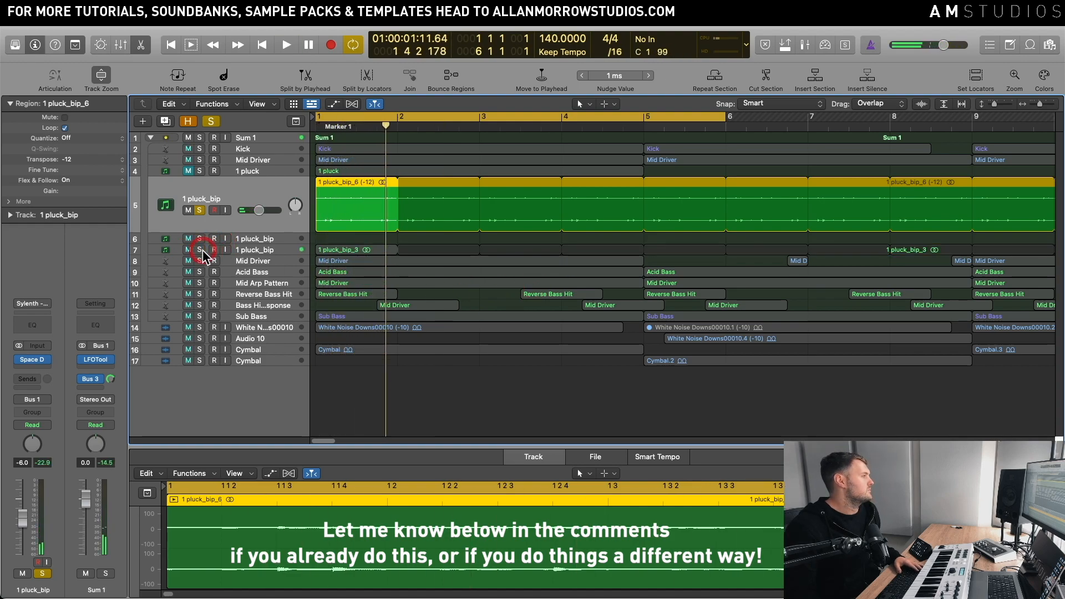
pyautogui.press('space')
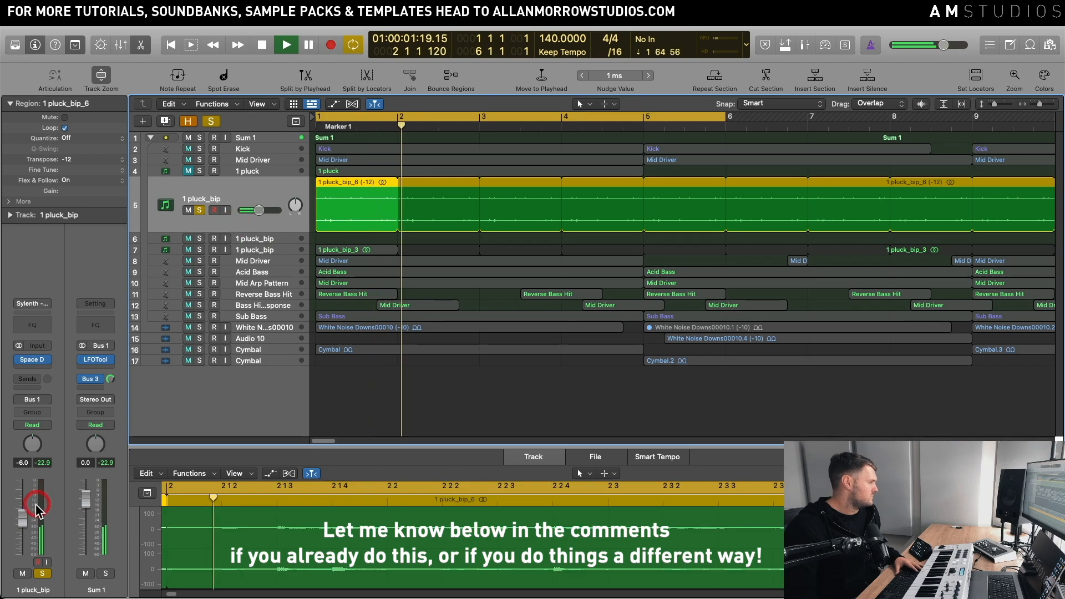
pyautogui.moveTo(24, 517); pyautogui.dragTo(26, 508)
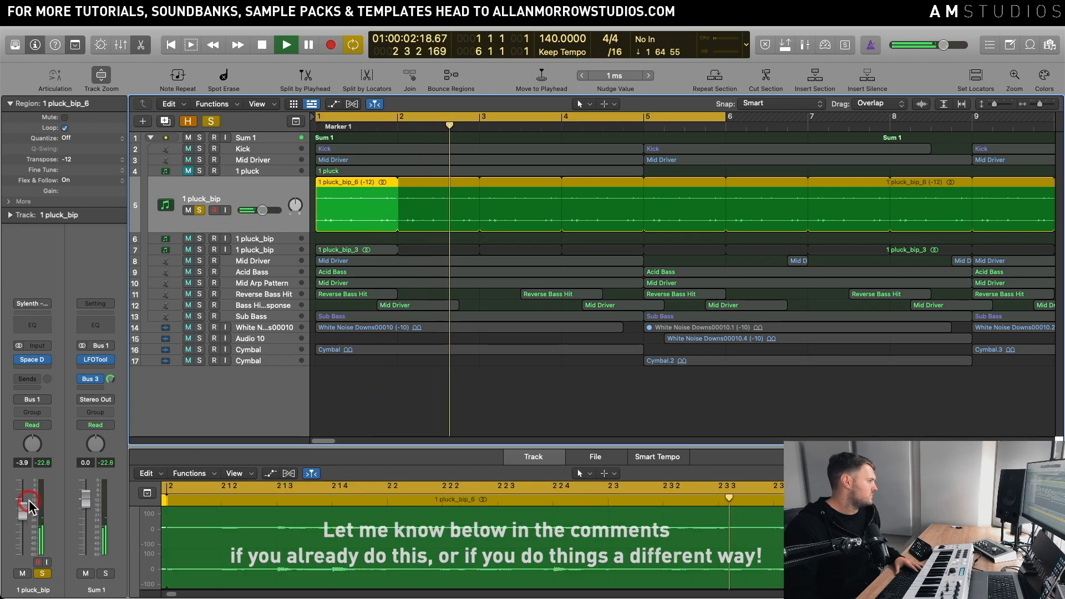
# Step: Audition both pluck loops soloed together, clear all solos, and play the full mix
pyautogui.click(199, 250)
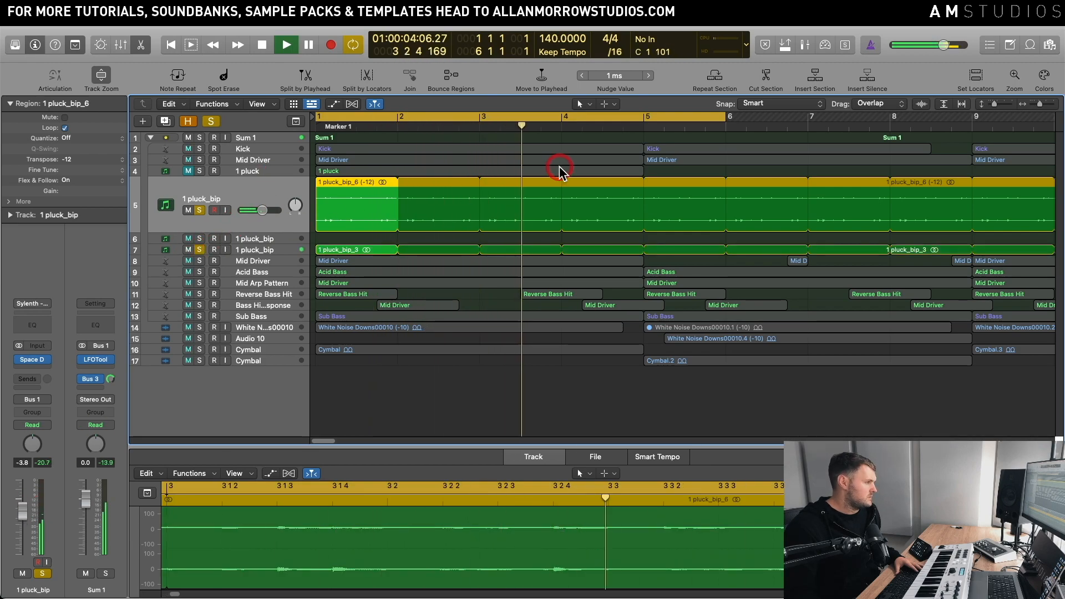
pyautogui.click(211, 121)
pyautogui.press('Return')
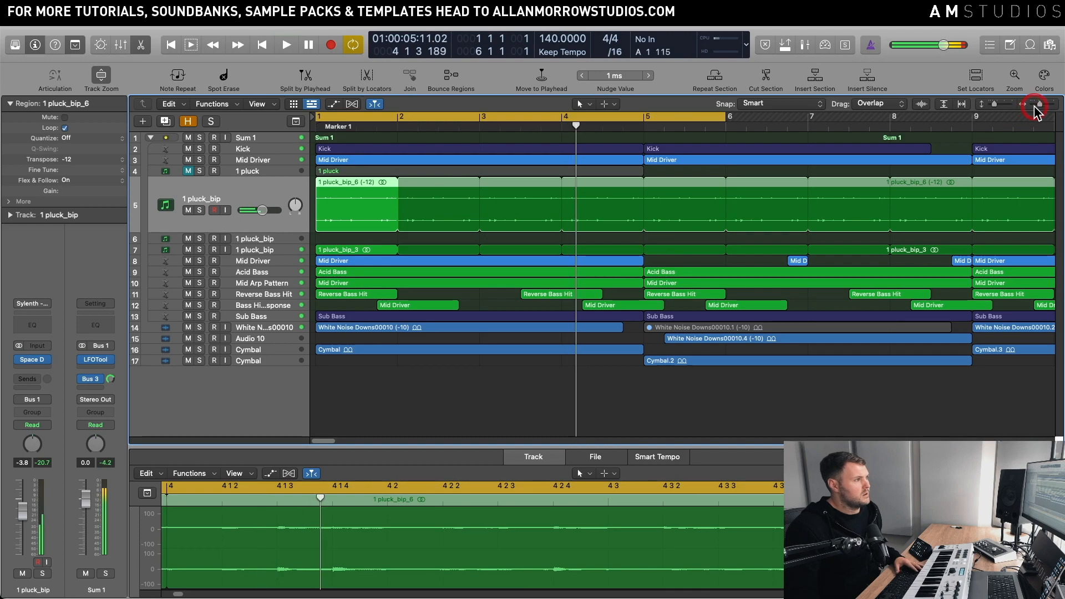
# Step: Extend the cycle range's end to 17 1 1 1 to cover the whole arrangement
pyautogui.moveTo(1038, 104); pyautogui.dragTo(1034, 105)
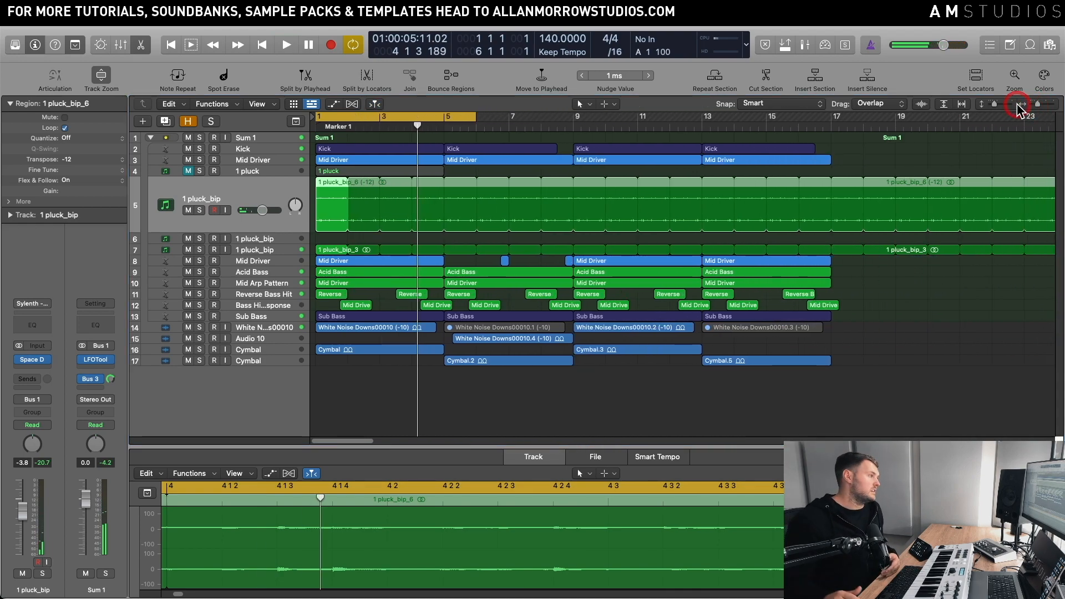
pyautogui.moveTo(475, 116); pyautogui.dragTo(833, 139)
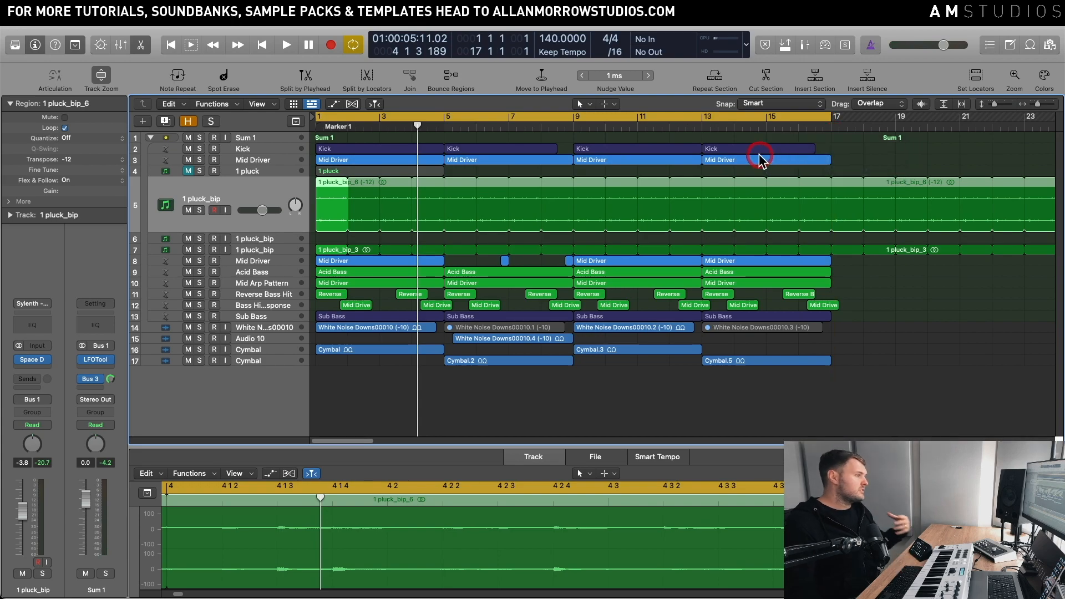